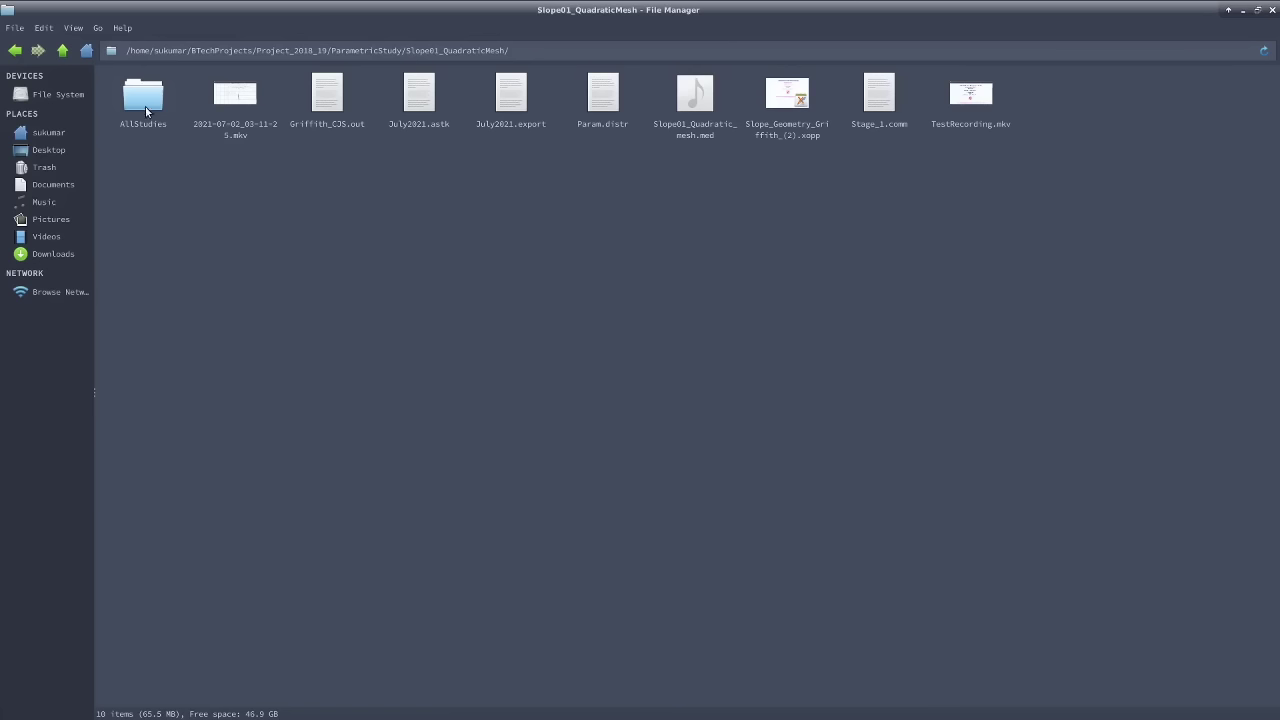
# Open AllStudies to confirm it has no results, go back to Slope01_QuadraticMesh, and return to salome_meca
pyautogui.doubleClick(145, 110)
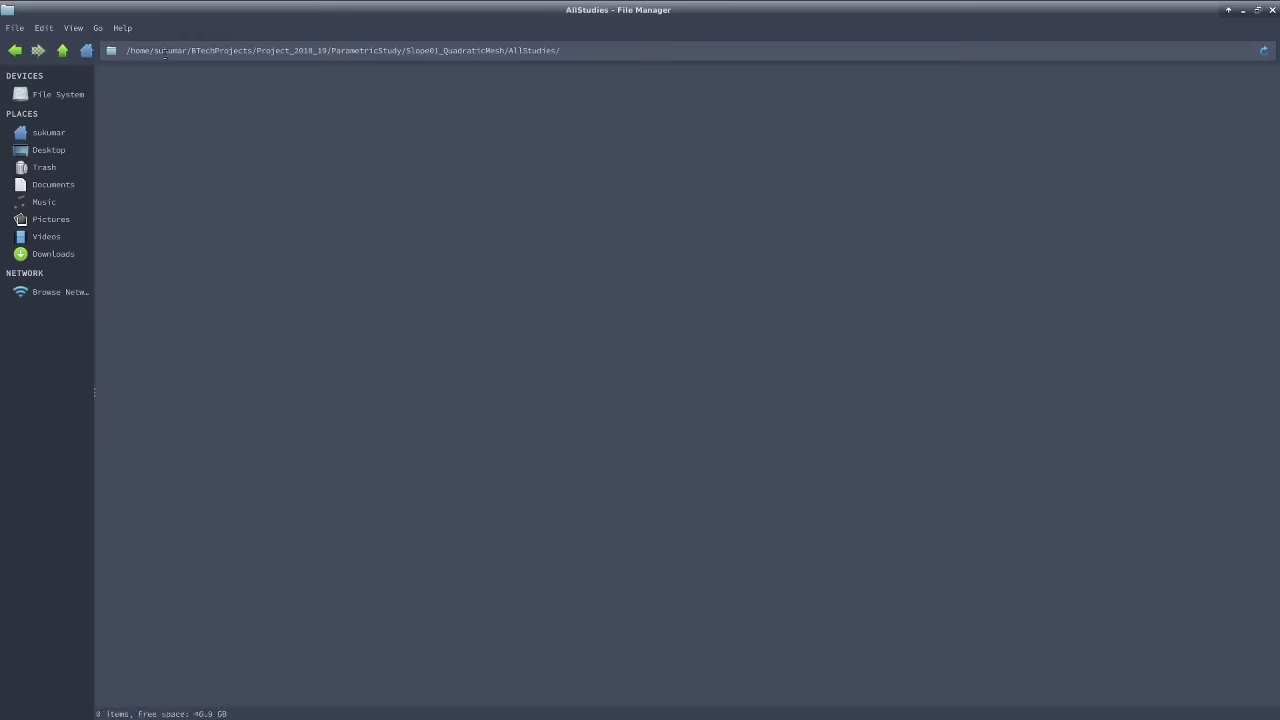
pyautogui.click(62, 50)
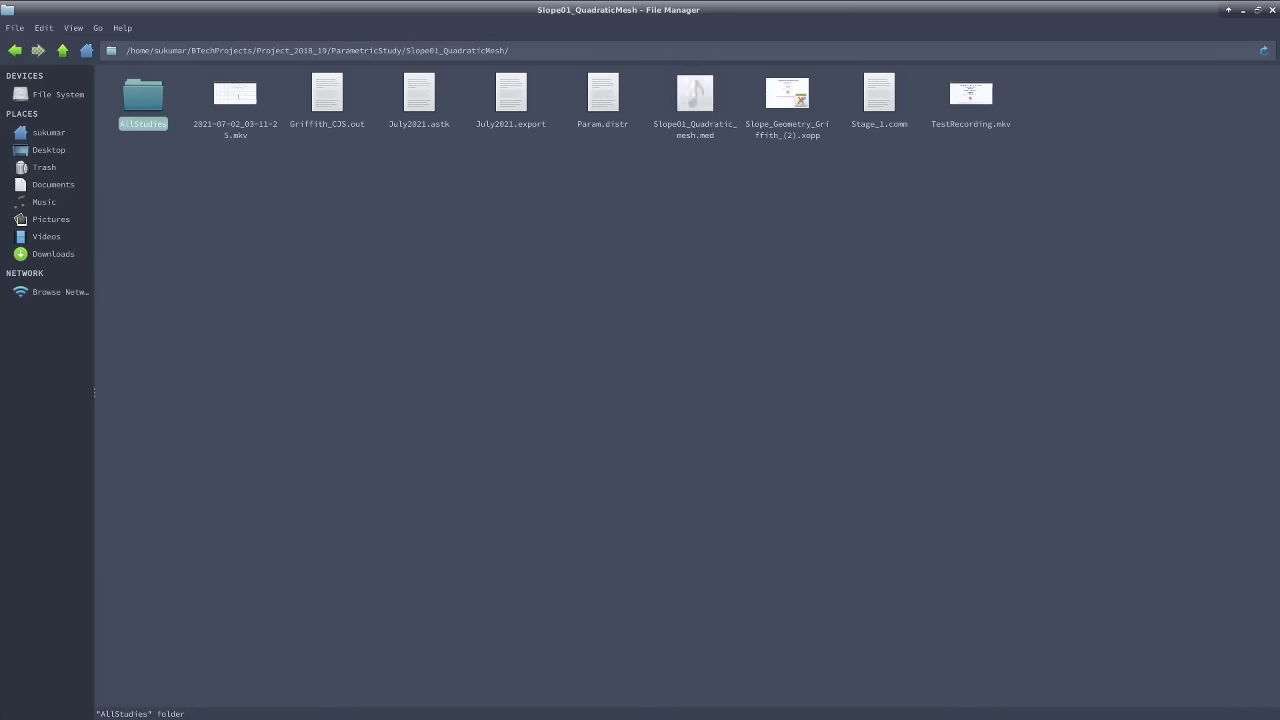
pyautogui.hotkey('alt', 'Tab')
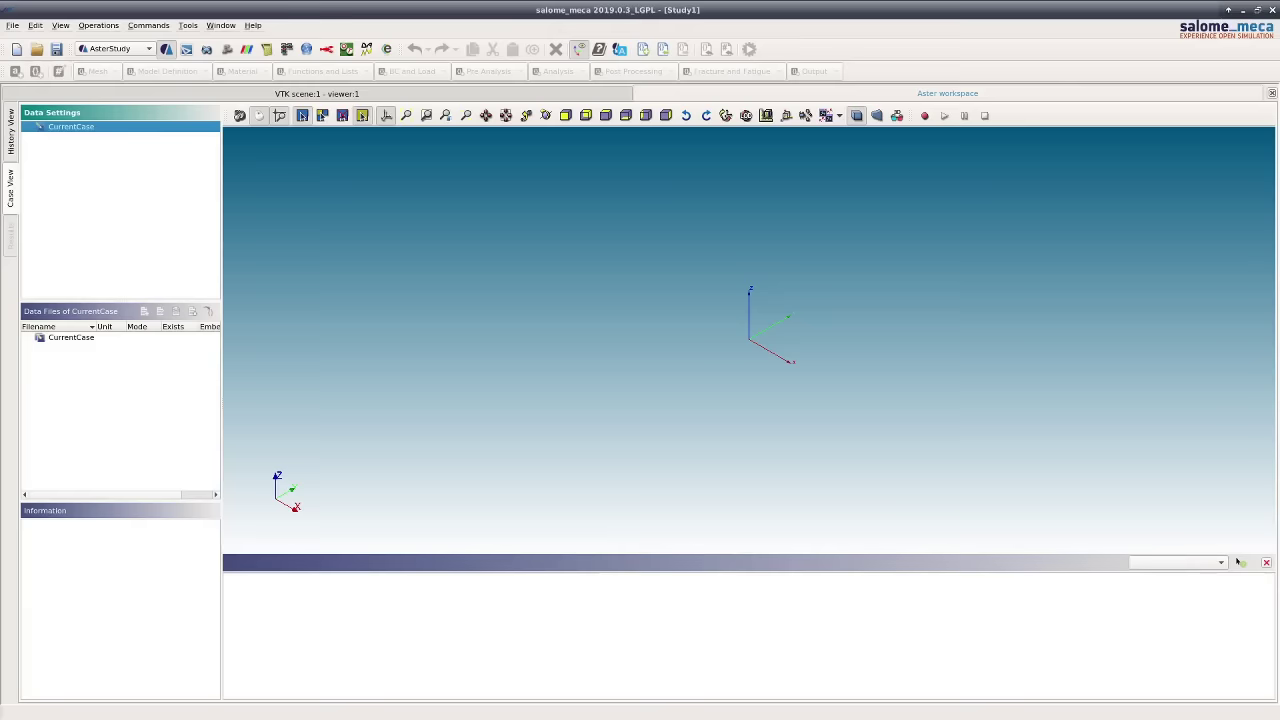
# Launch ASTK from Tools > Plugins > code_aster and dismiss the Informations notice
pyautogui.click(188, 27)
pyautogui.moveTo(210, 72)
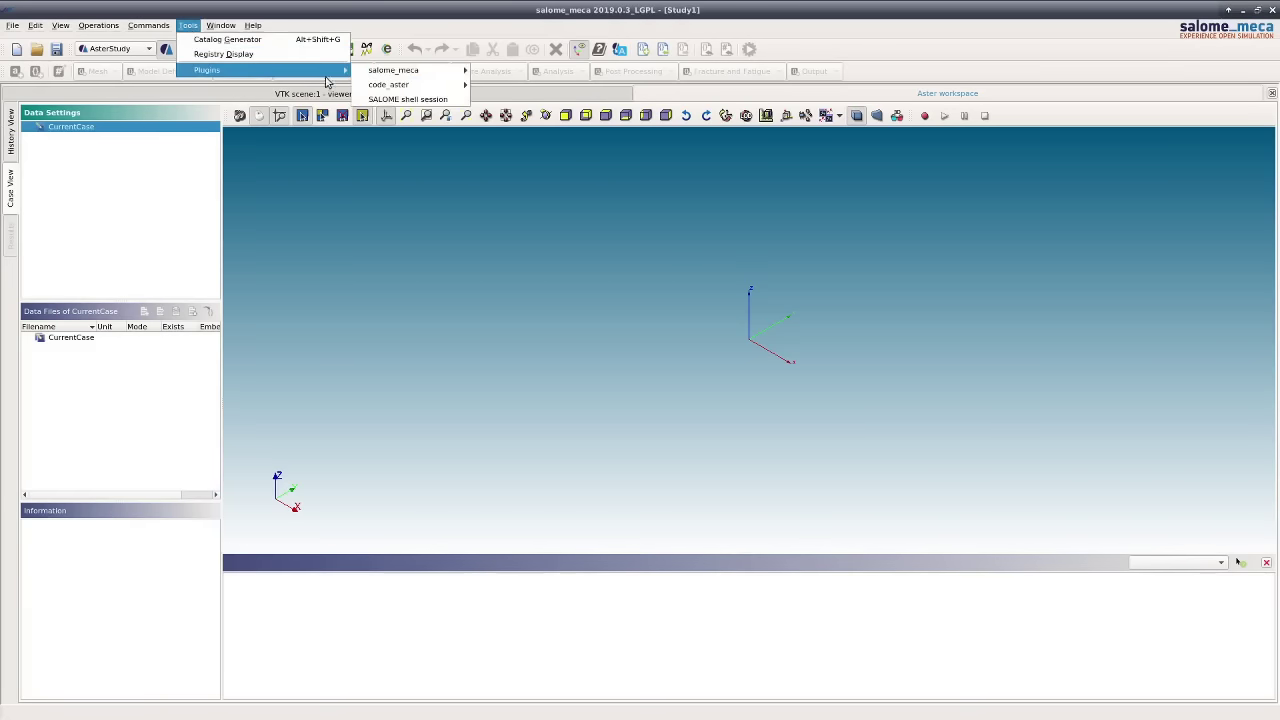
pyautogui.moveTo(450, 85)
pyautogui.click(539, 91)
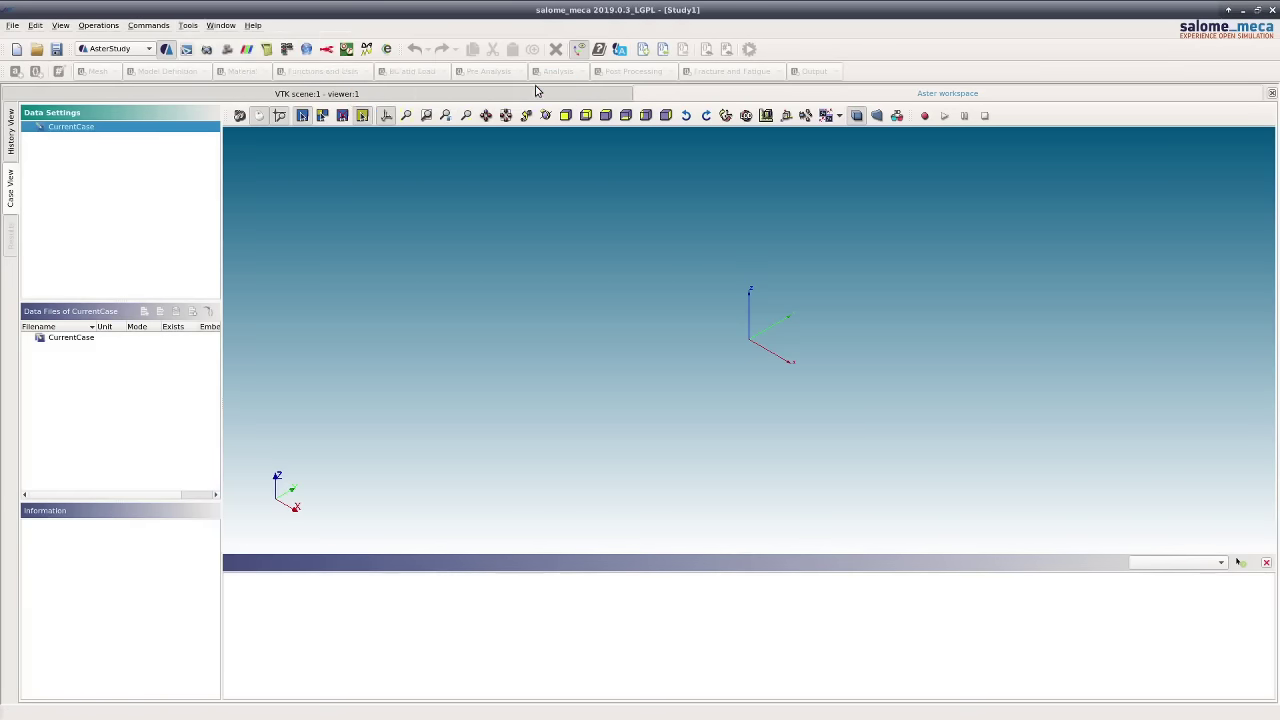
pyautogui.click(651, 399)
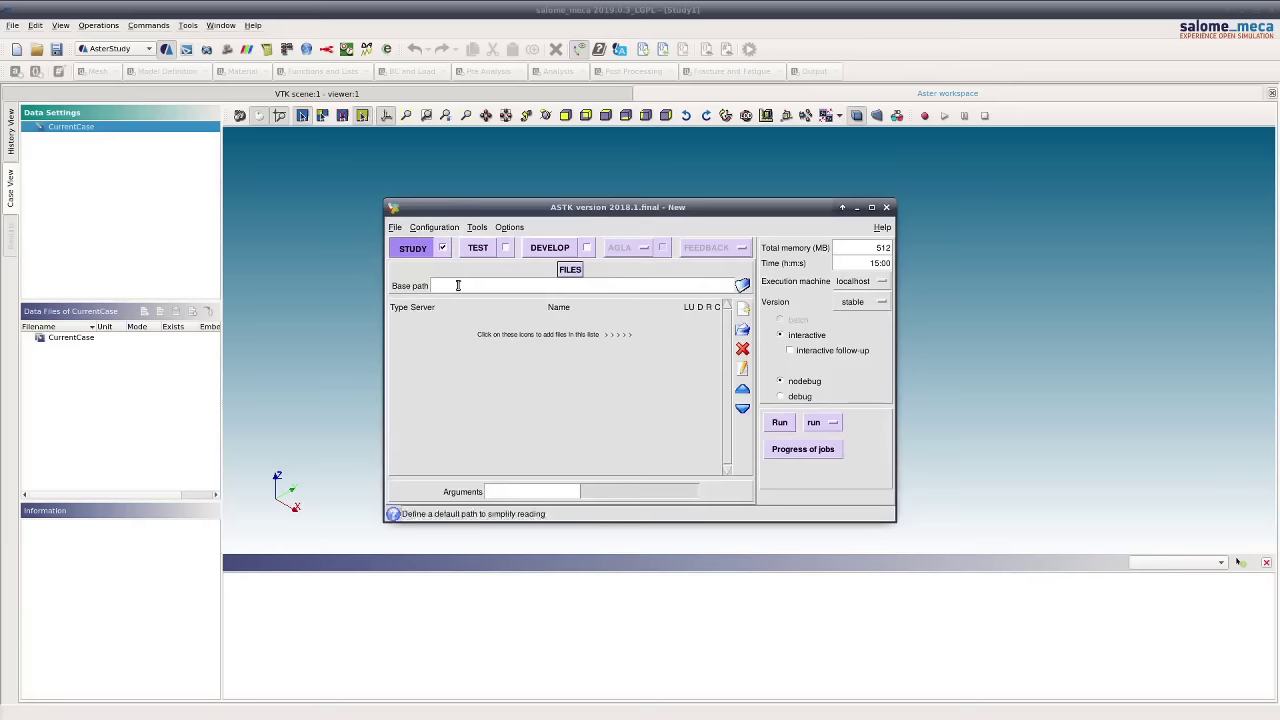
# Set the base path to BTechProjects/Project_2018_19/ParametricStudy/Slope01_QuadraticMesh, dismissing the folder warnings
pyautogui.click(742, 286)
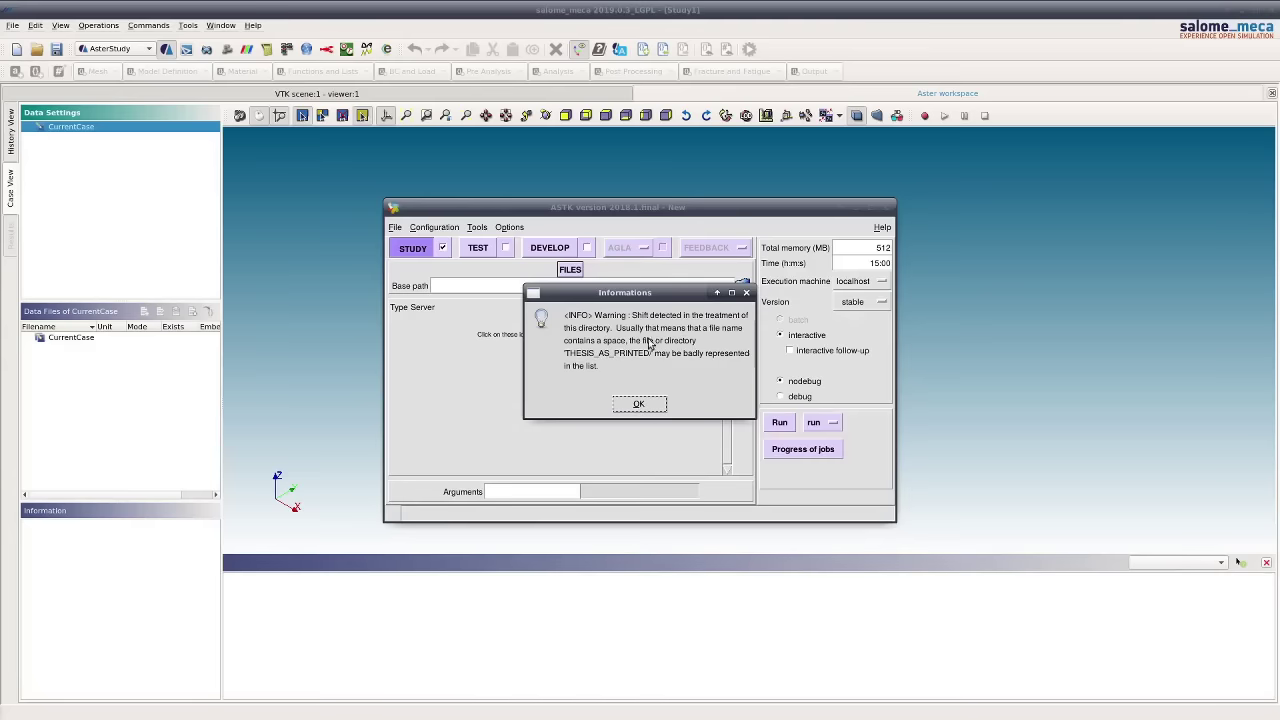
pyautogui.click(640, 404)
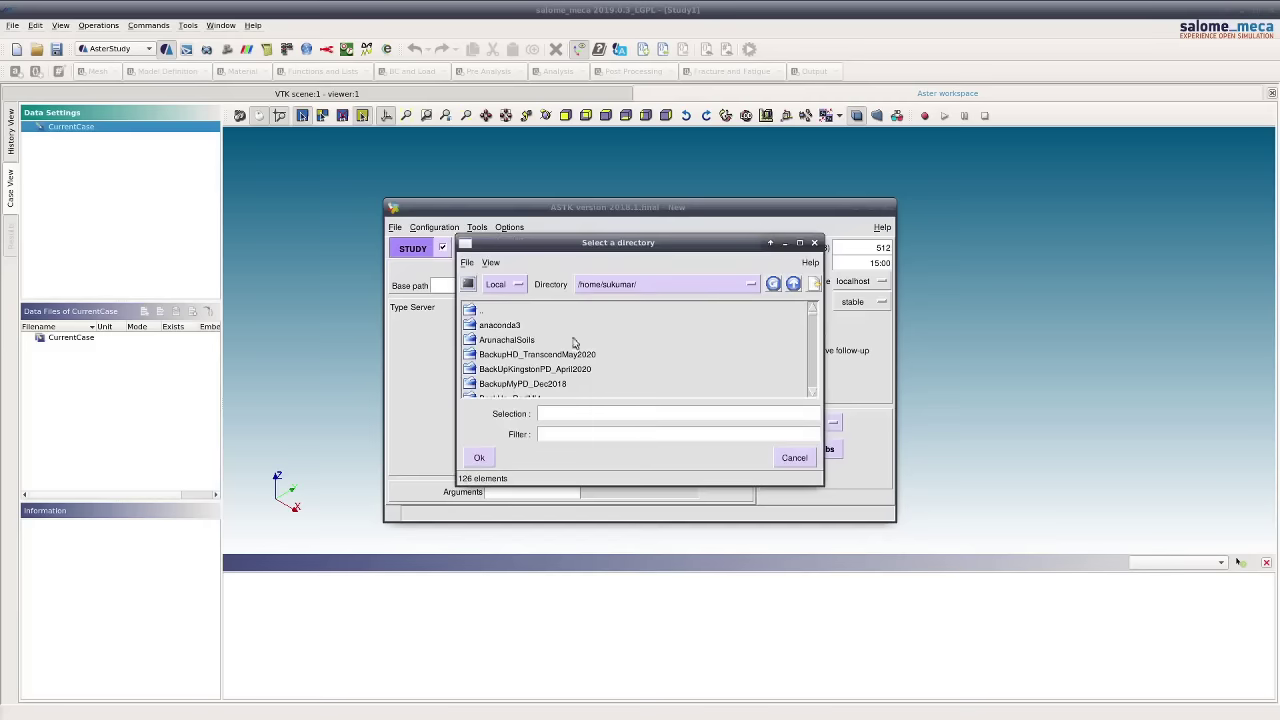
pyautogui.click(812, 397)
pyautogui.click(812, 397)
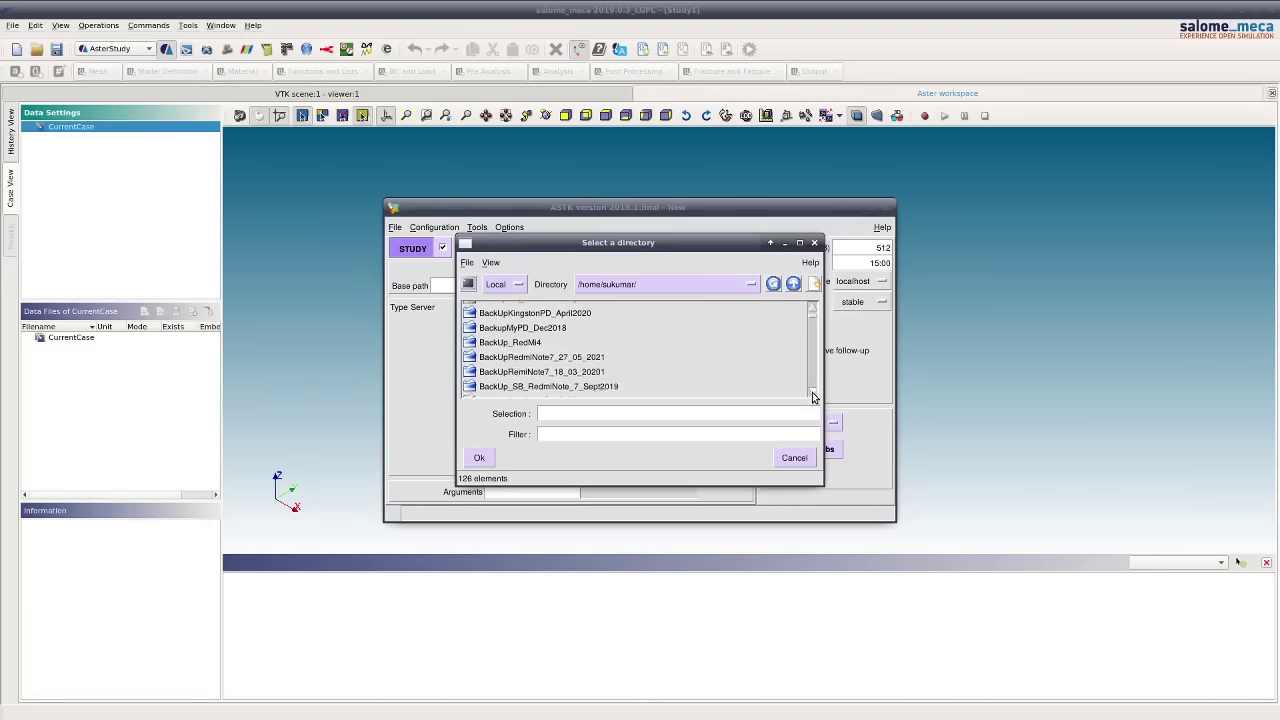
pyautogui.click(812, 397)
pyautogui.click(812, 397)
pyautogui.doubleClick(505, 378)
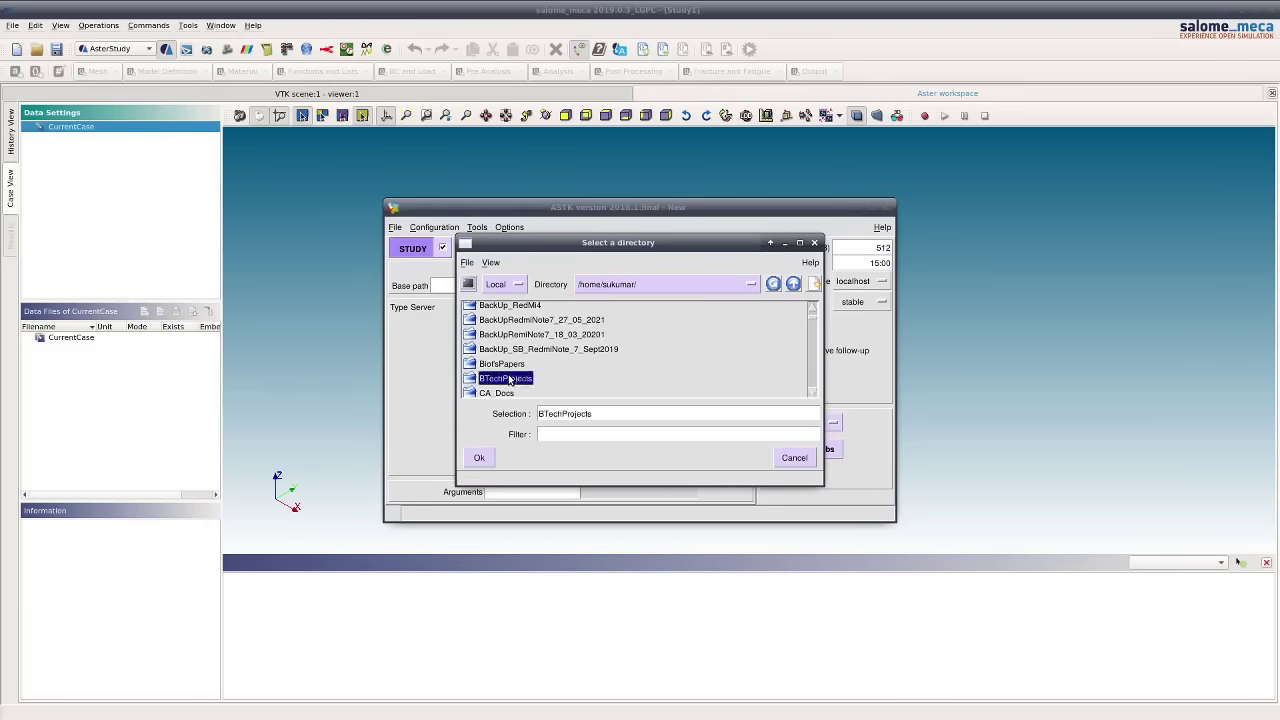
pyautogui.click(640, 426)
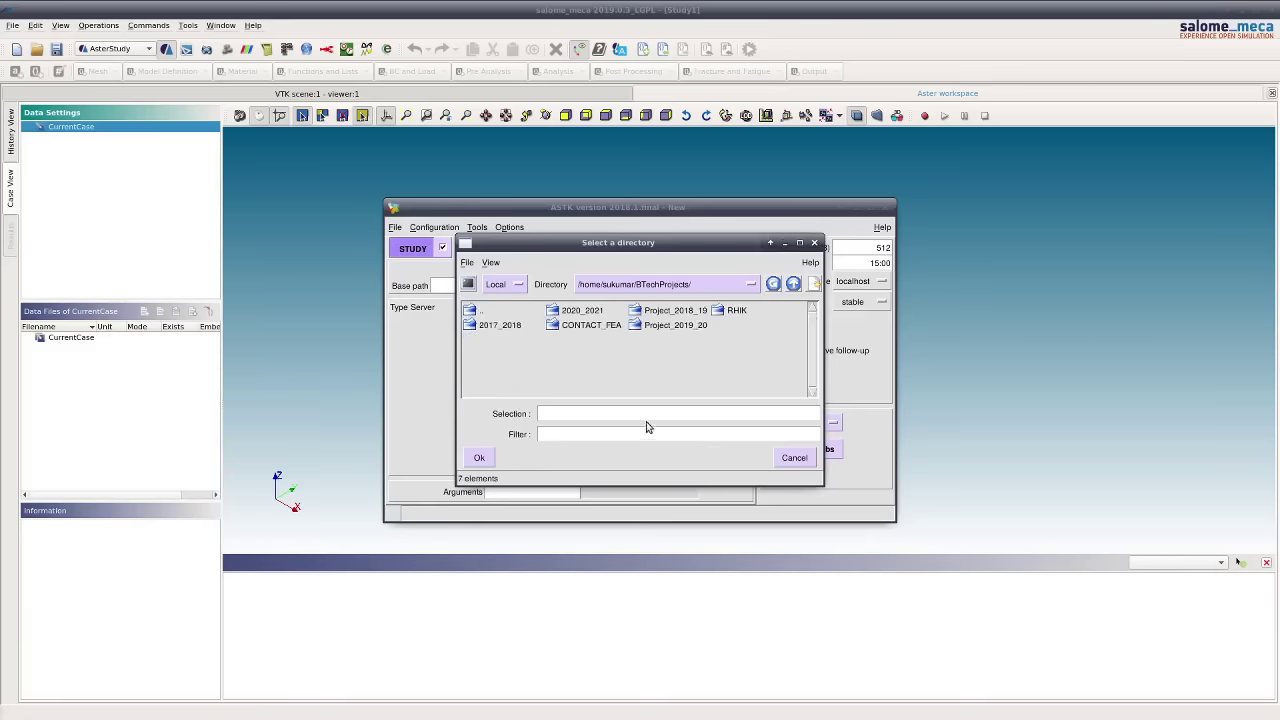
pyautogui.doubleClick(676, 311)
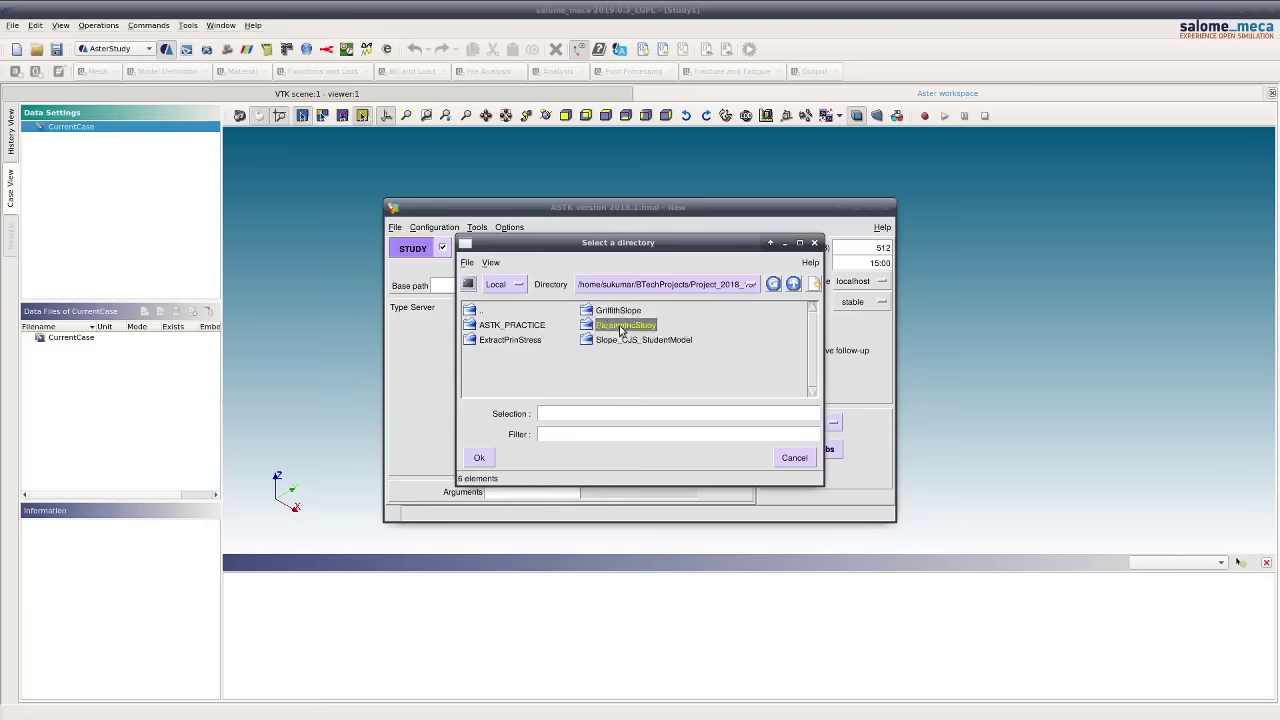
pyautogui.doubleClick(621, 327)
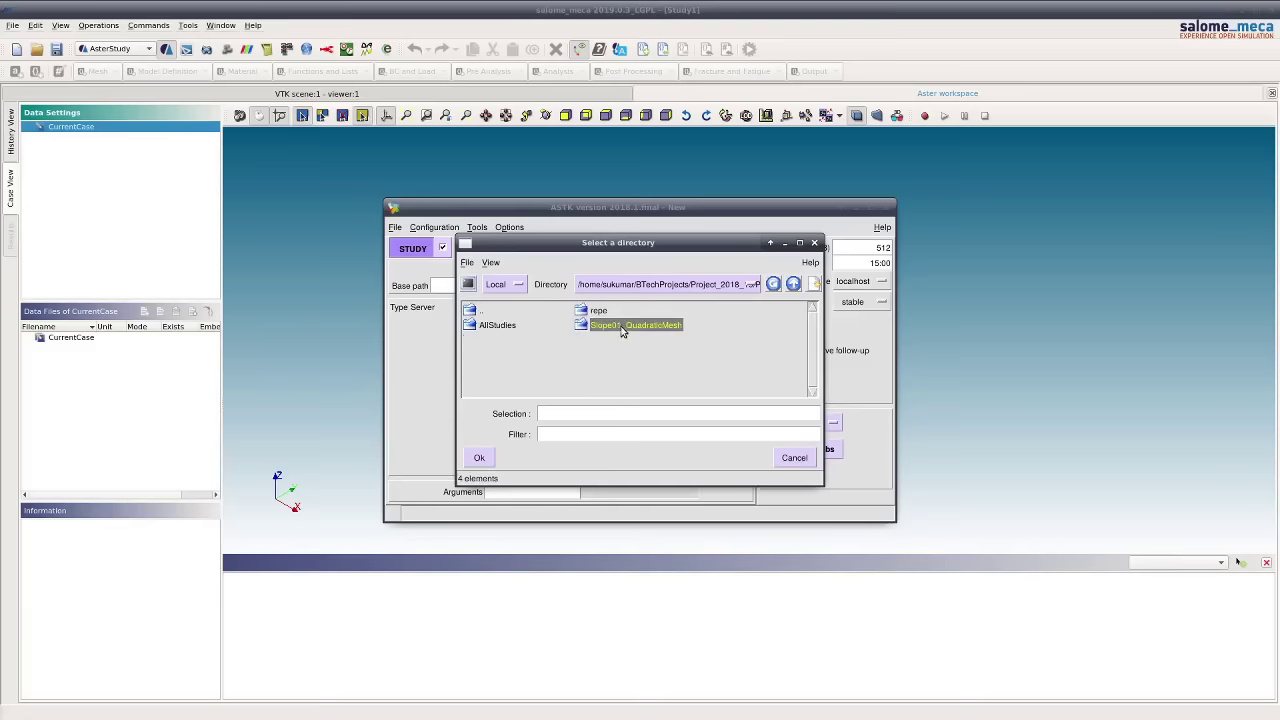
pyautogui.doubleClick(621, 326)
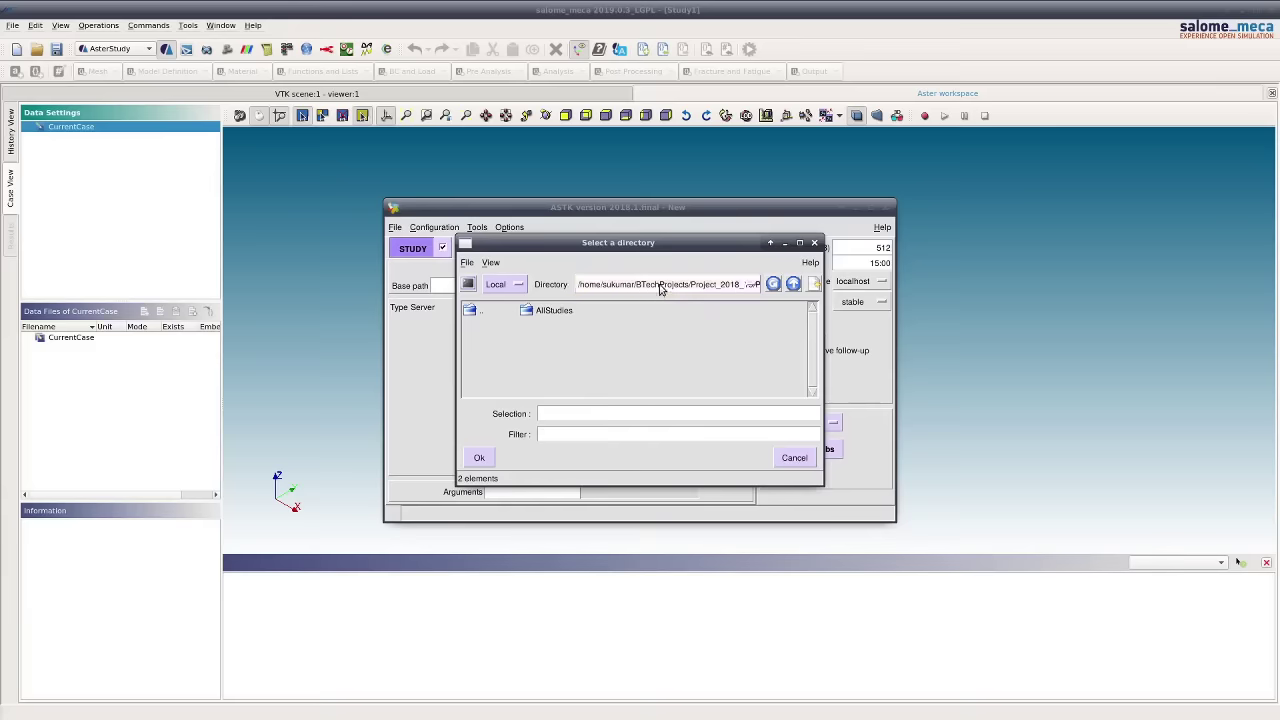
pyautogui.click(479, 459)
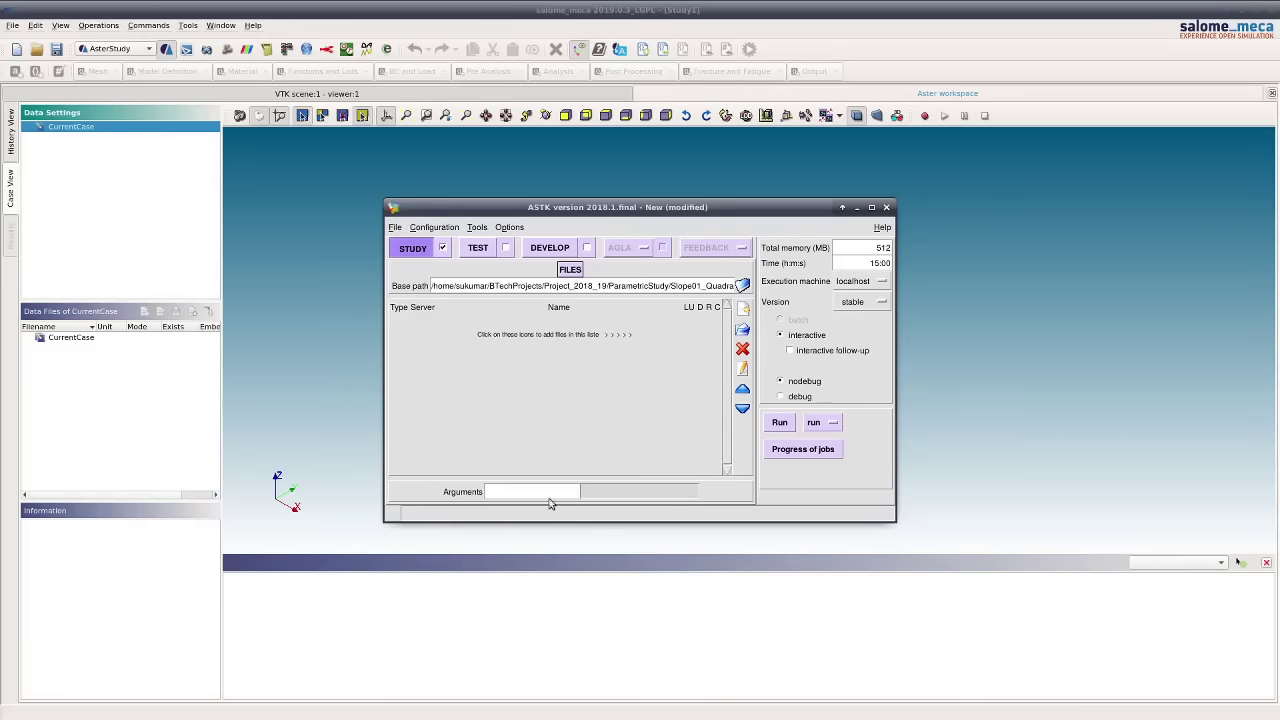
# Insert a comm-type file entry pointing to ./Stage_1.comm
pyautogui.click(742, 312)
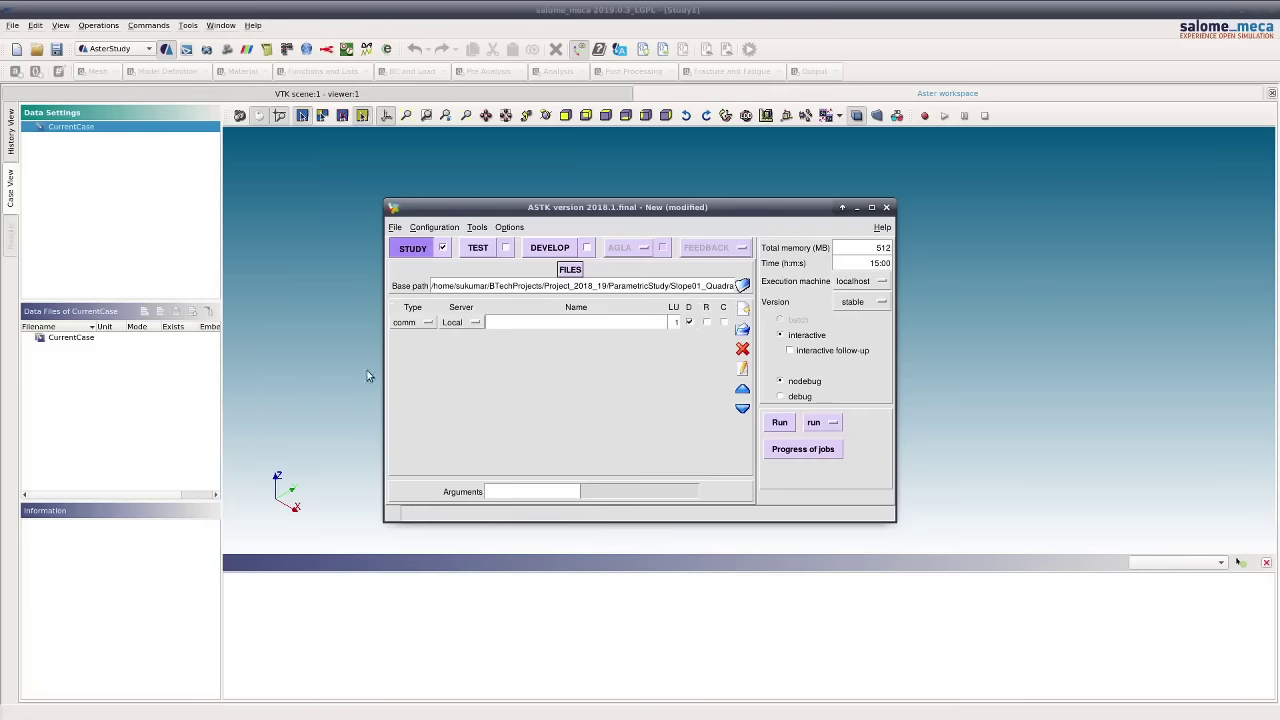
pyautogui.click(427, 325)
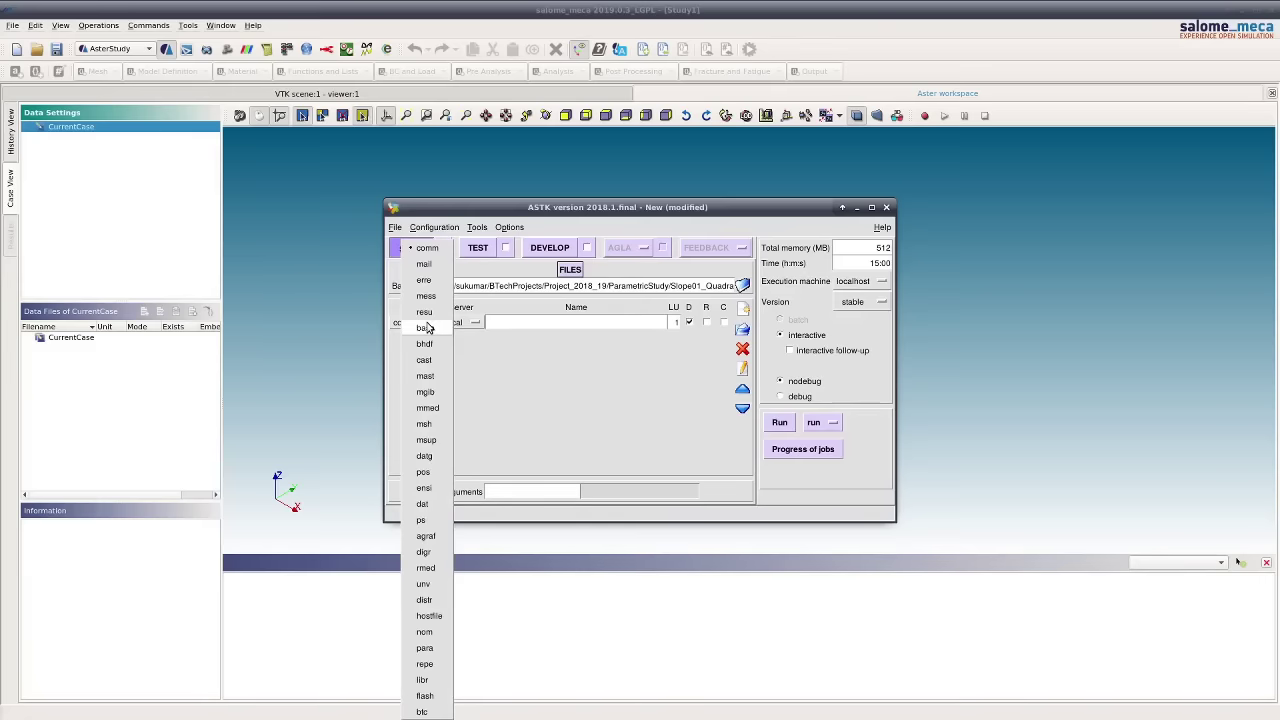
pyautogui.click(425, 248)
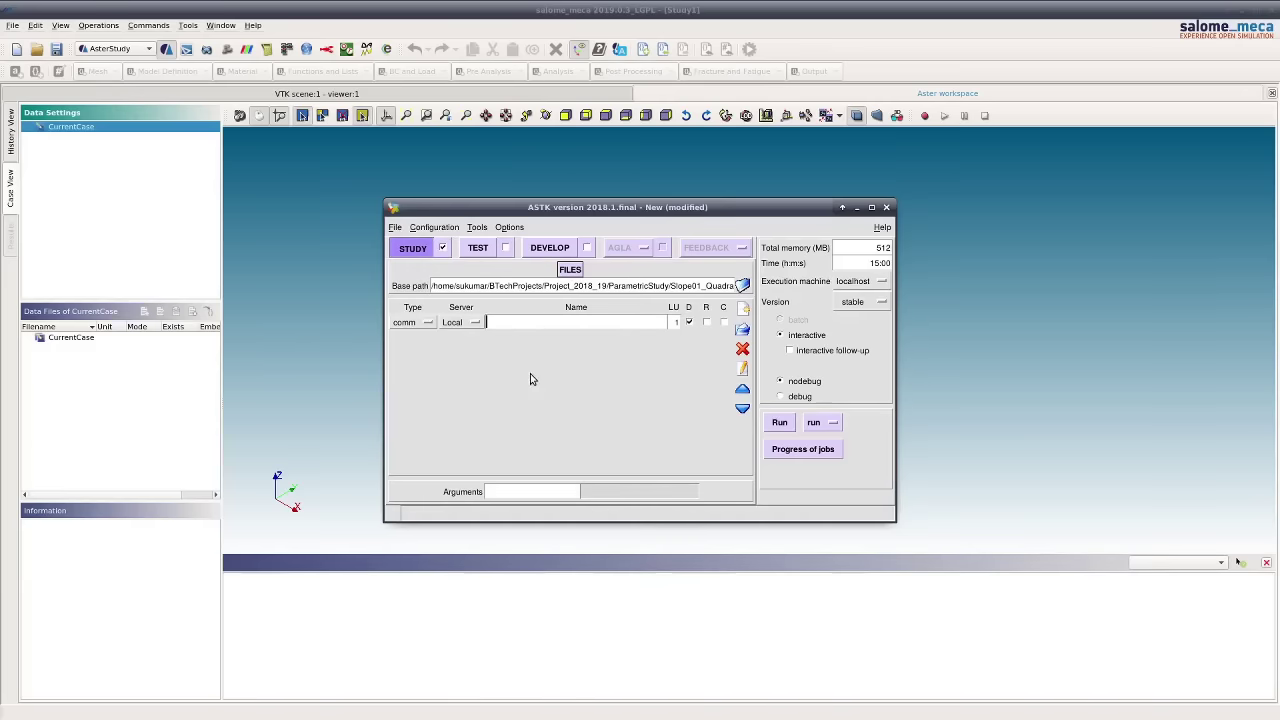
pyautogui.click(745, 333)
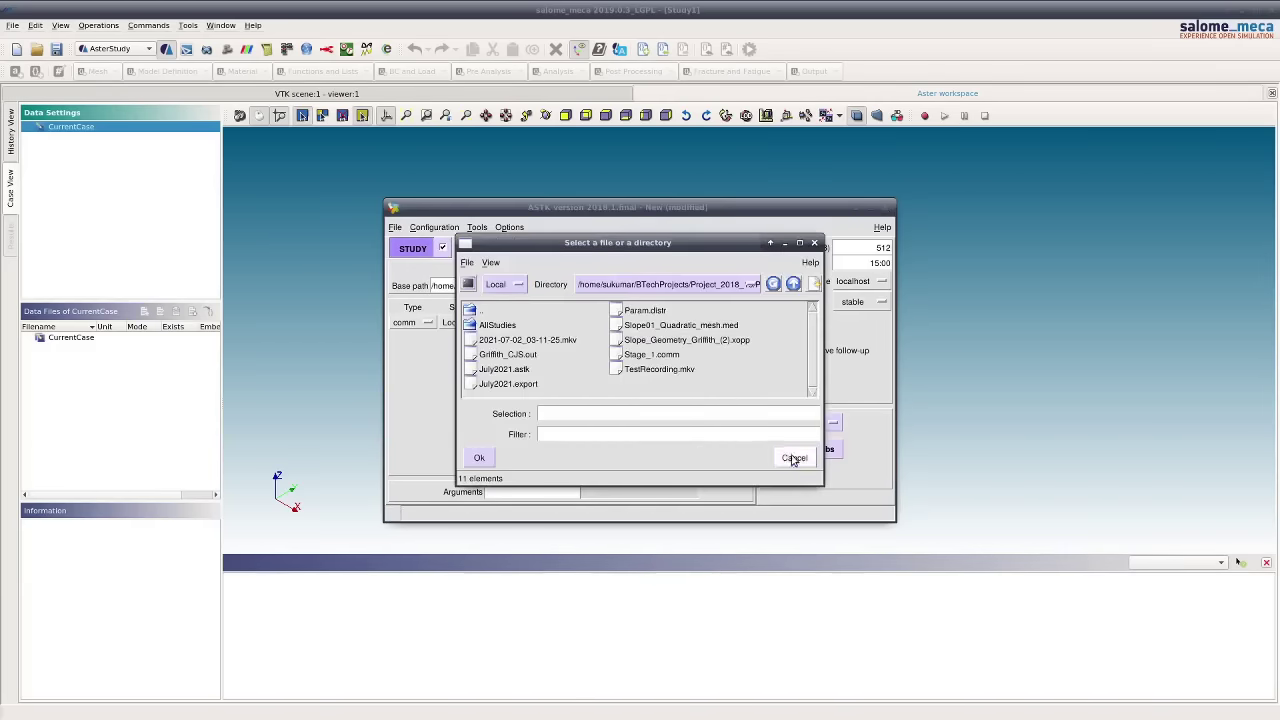
pyautogui.click(640, 355)
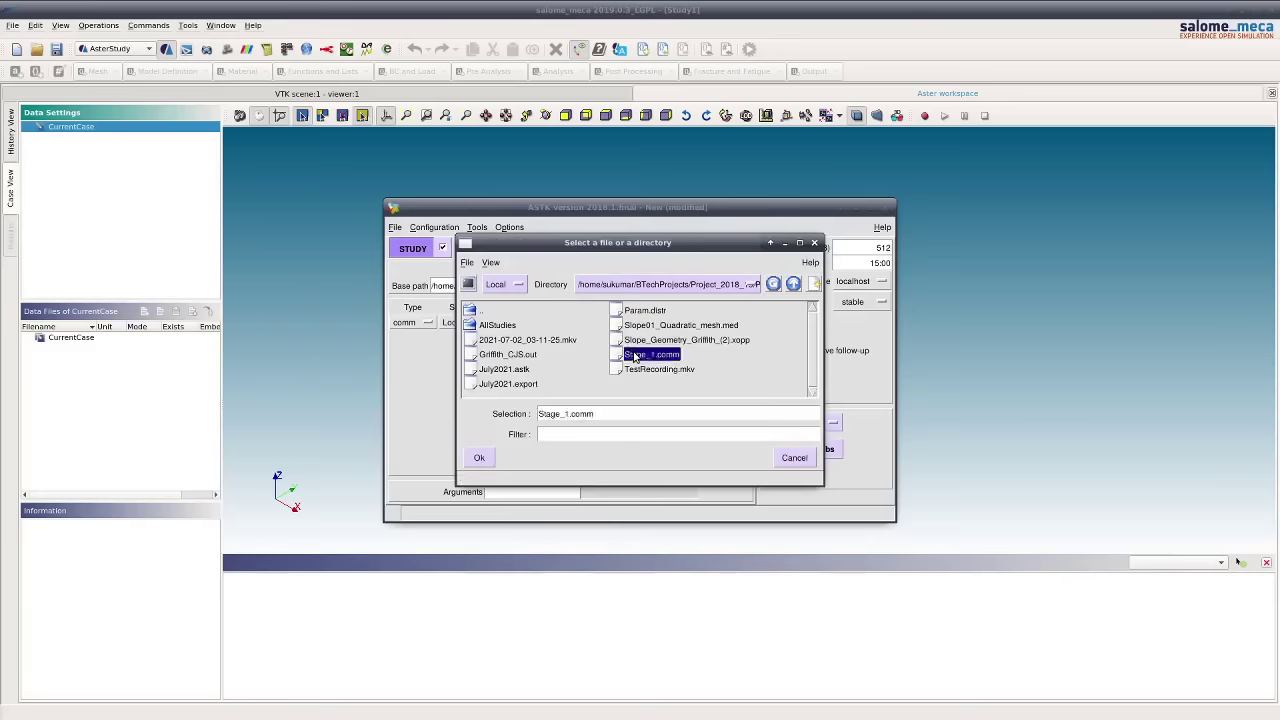
pyautogui.click(477, 458)
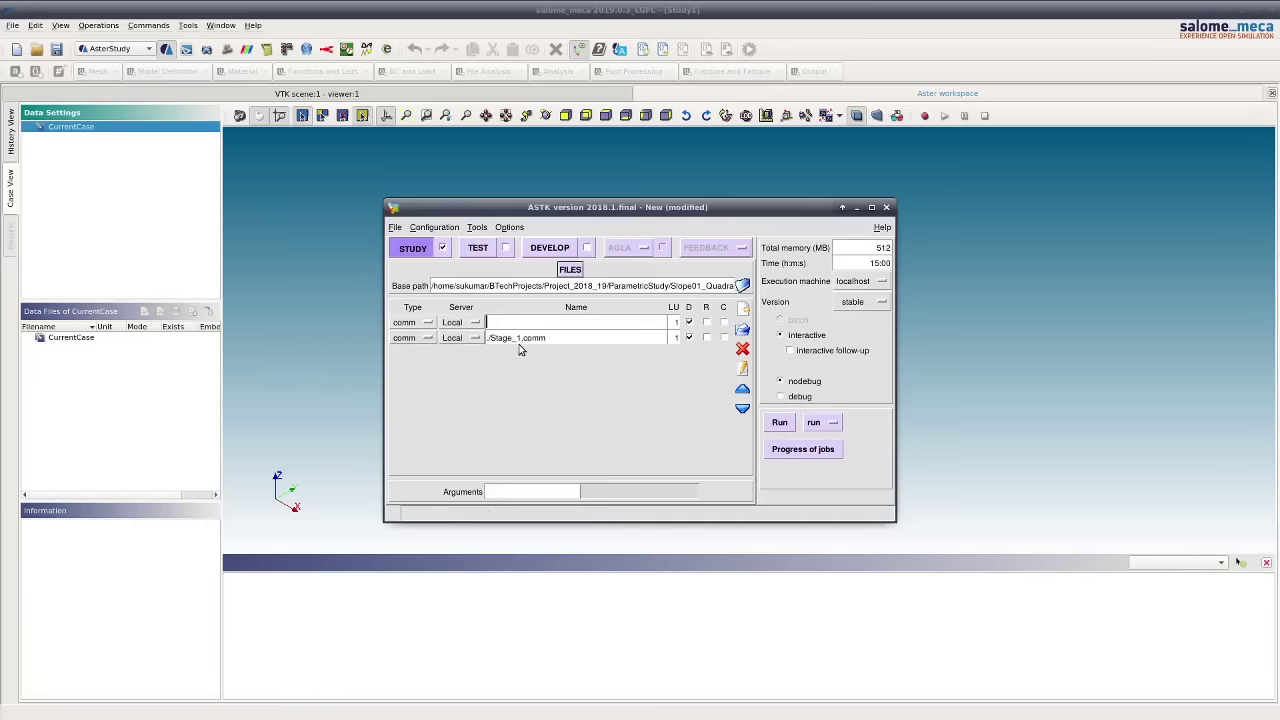
# Delete the blank row and insert a new mmed-type file entry on unit 20
pyautogui.click(742, 350)
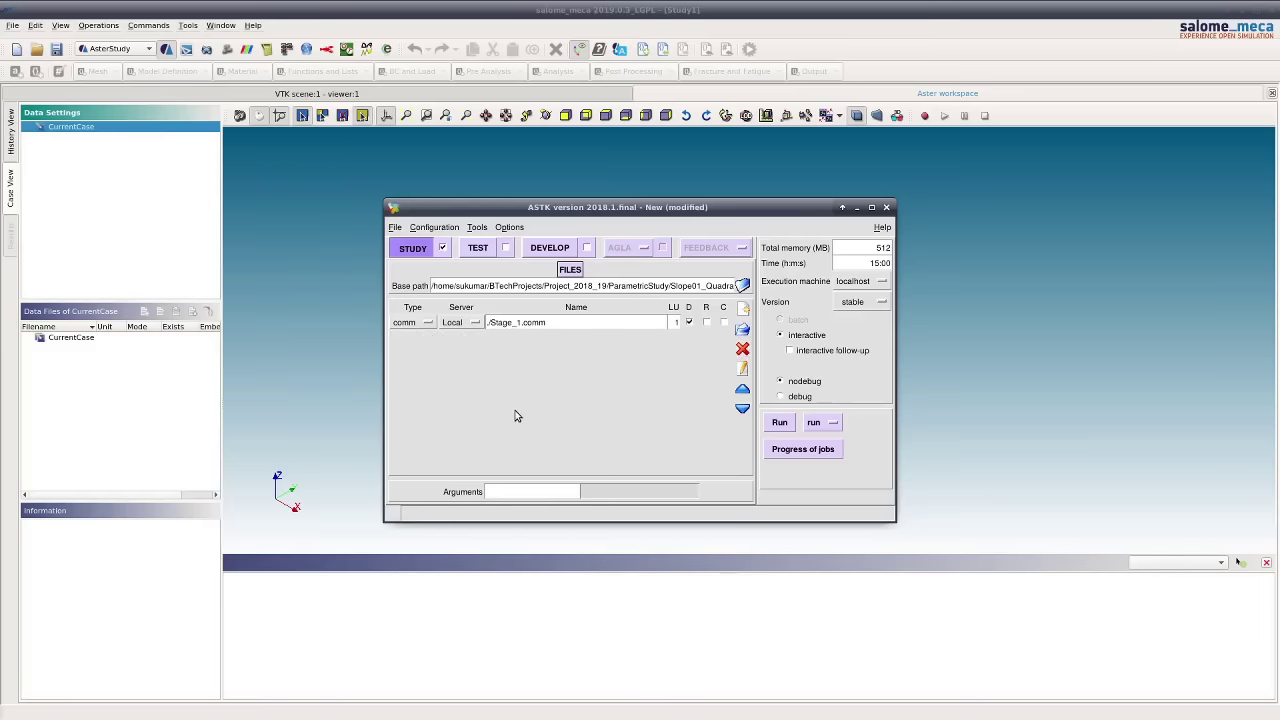
pyautogui.click(742, 309)
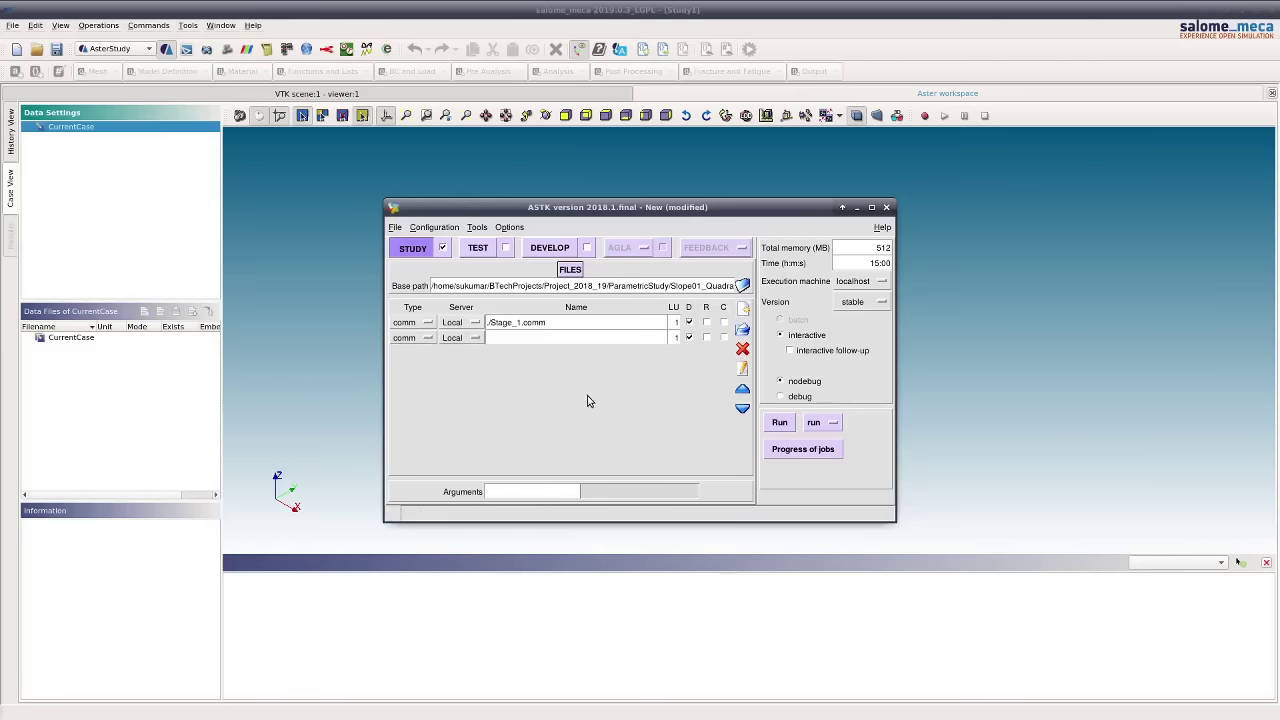
pyautogui.click(428, 338)
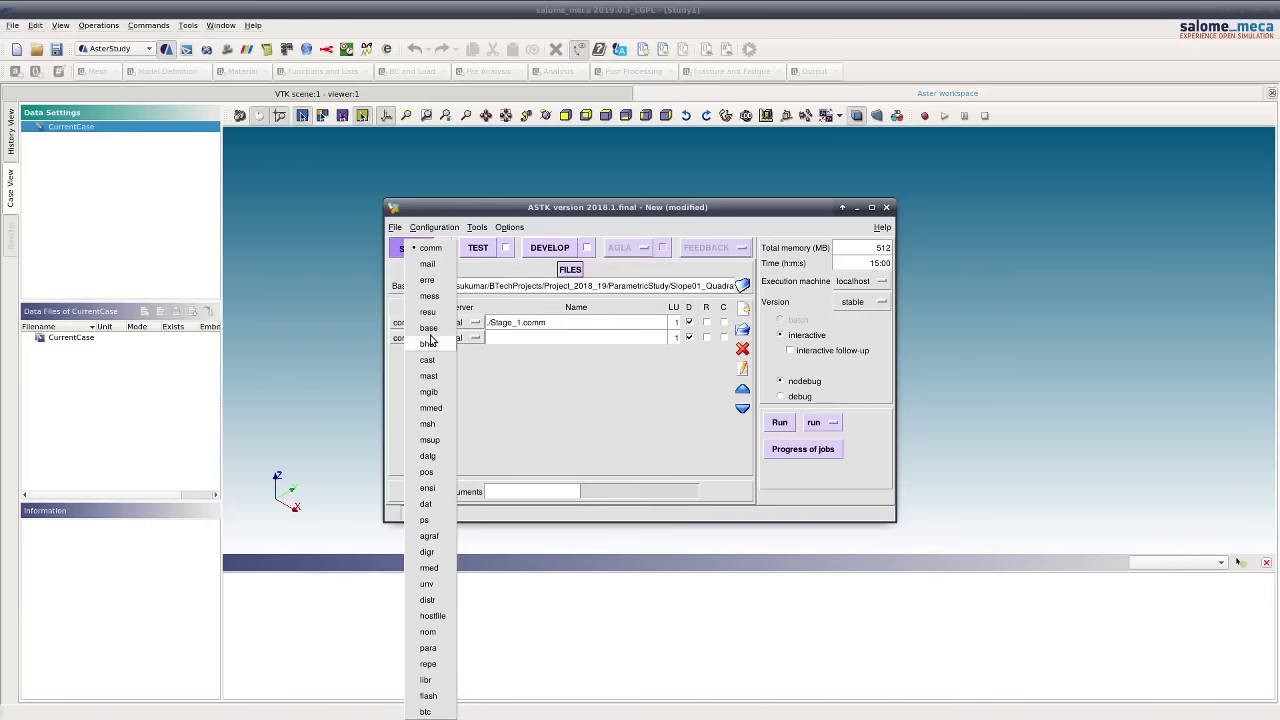
pyautogui.click(430, 409)
pyautogui.click(527, 340)
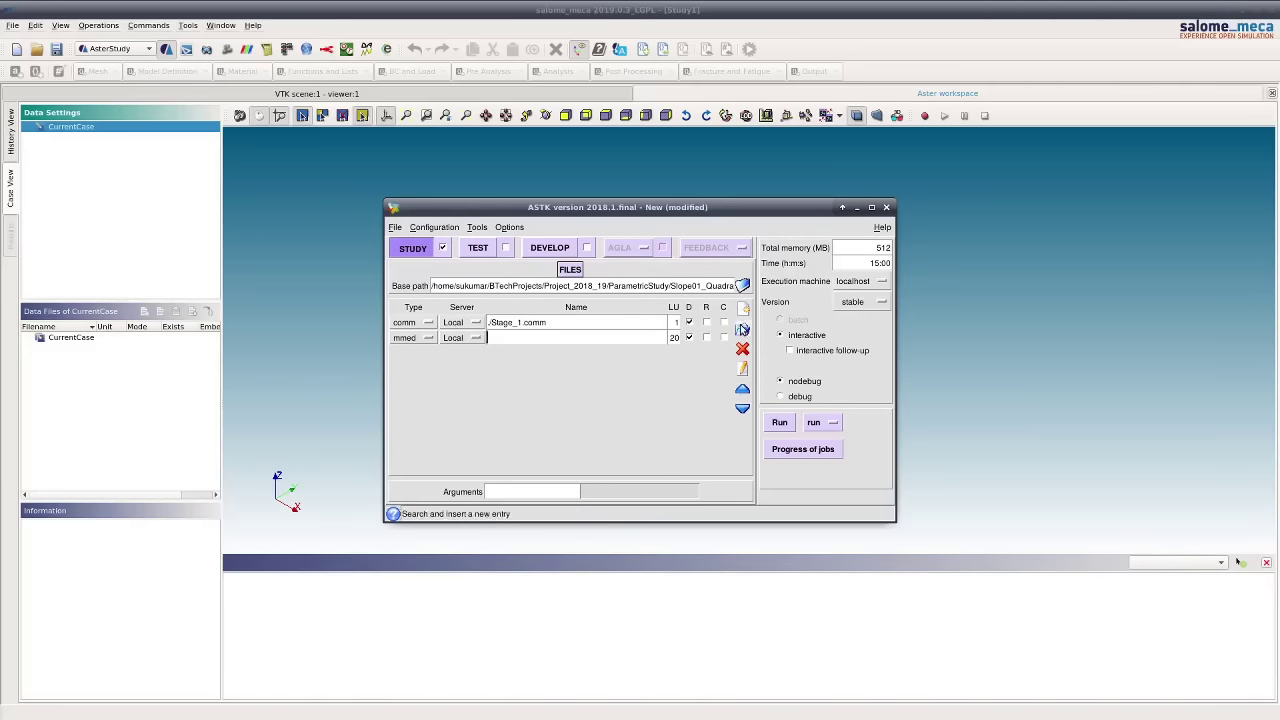
pyautogui.click(742, 330)
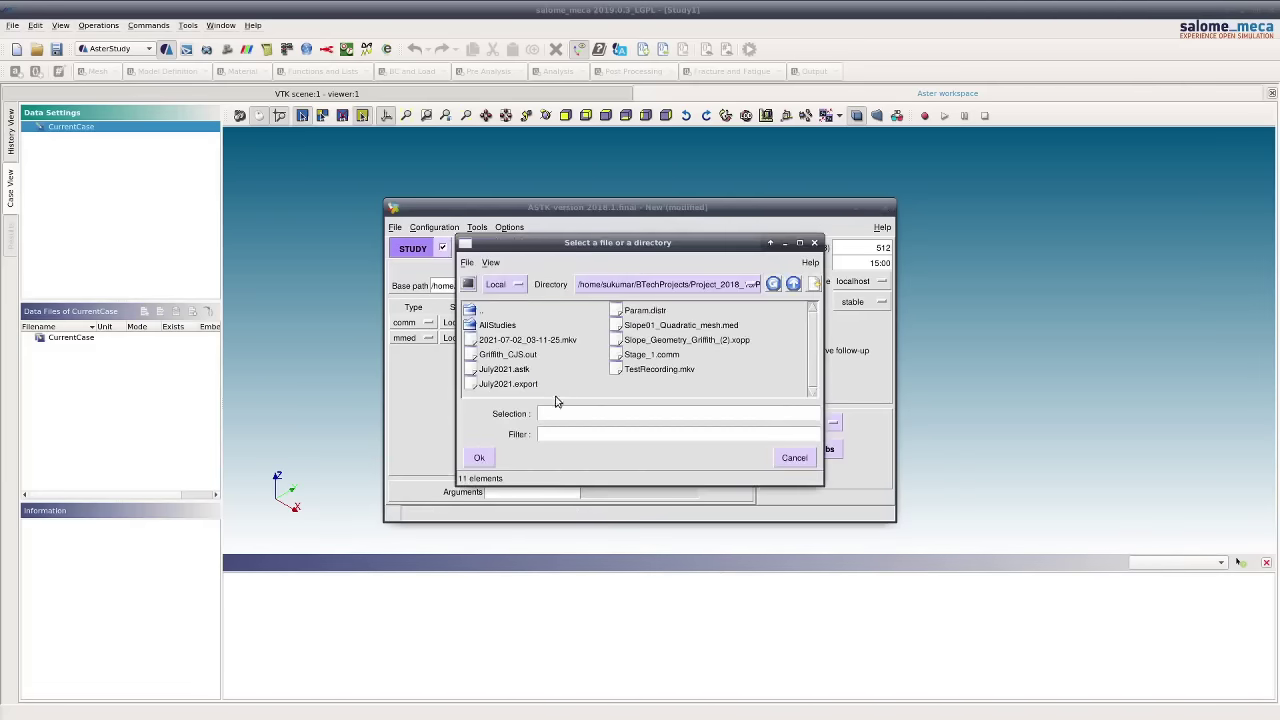
# Attach Slope01_Quadratic_mesh.med to the mmed entry, remove the empty extra row, and switch to Xournal++
pyautogui.click(678, 325)
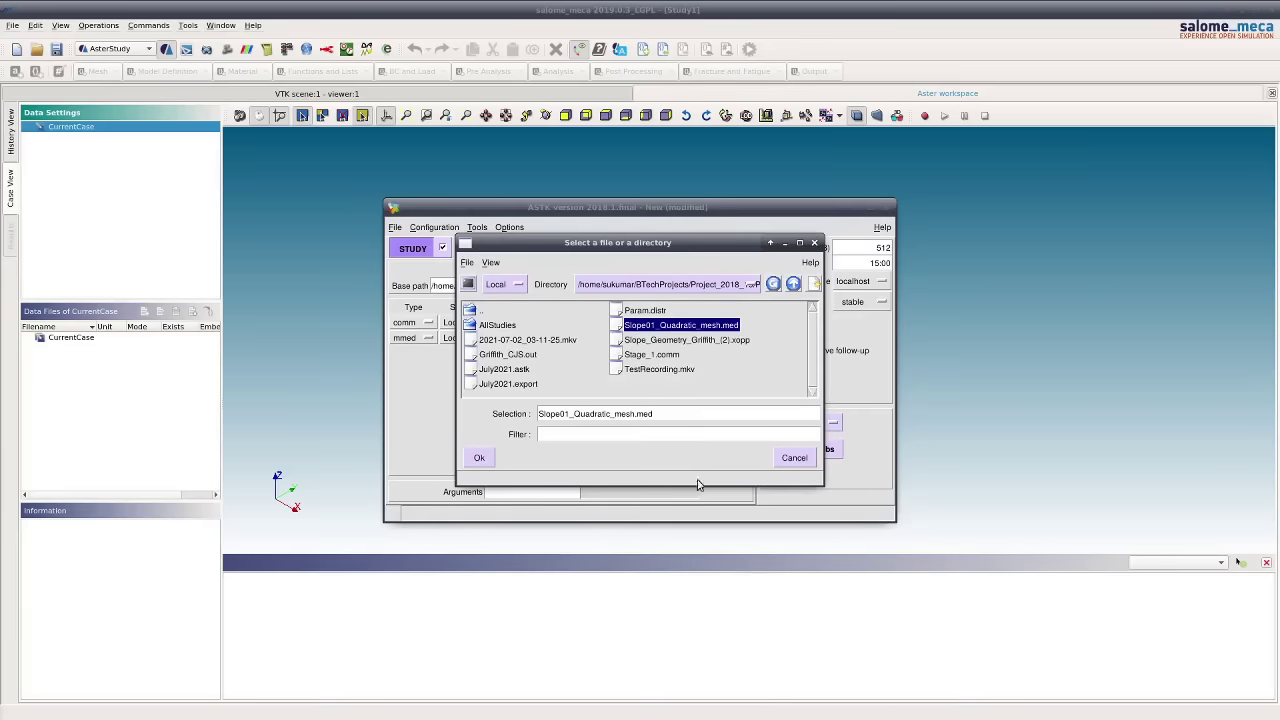
pyautogui.click(478, 458)
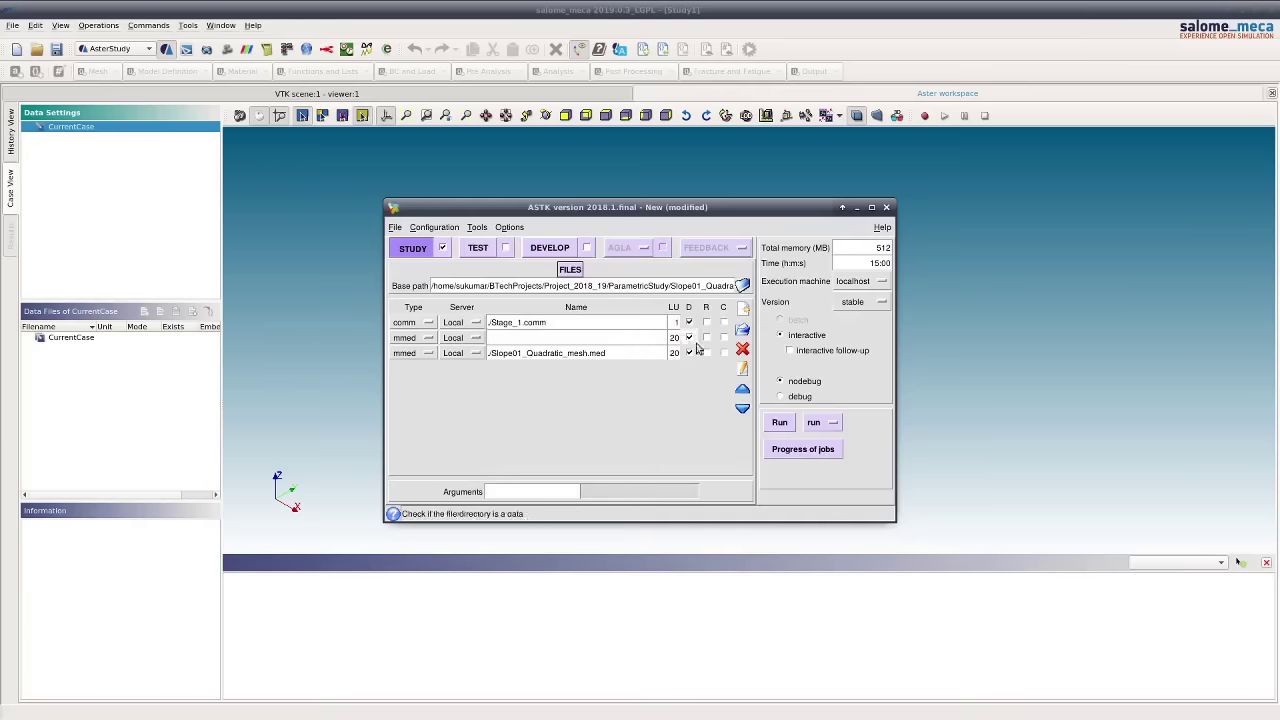
pyautogui.click(742, 348)
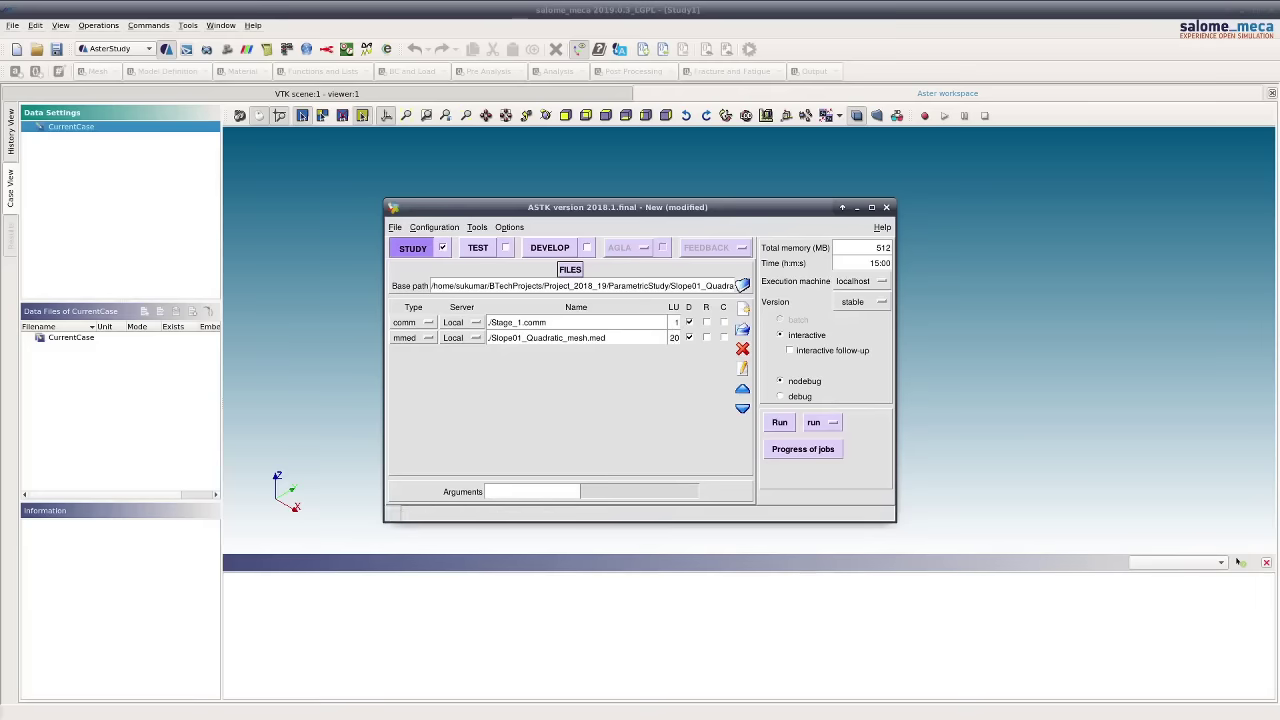
pyautogui.hotkey('alt', 'Tab')
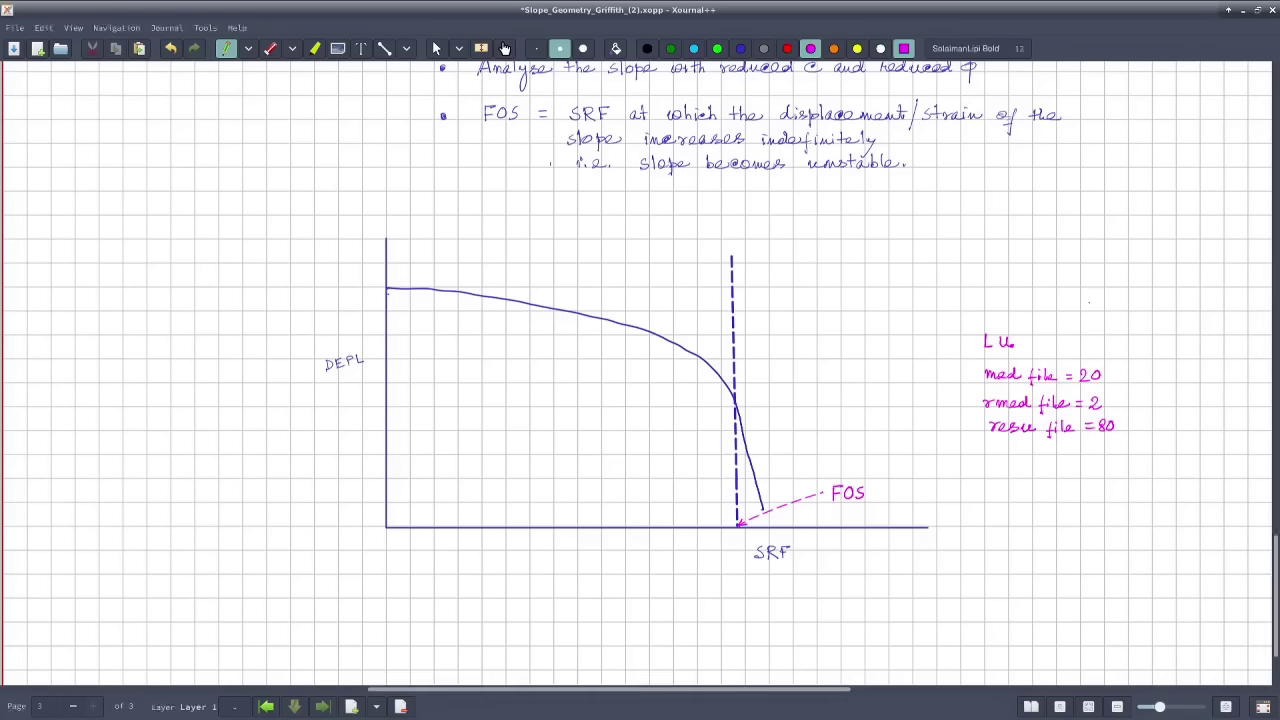
# Select the hand tool to pan the notes listing med 20, rmed 2, resu 80
pyautogui.click(505, 48)
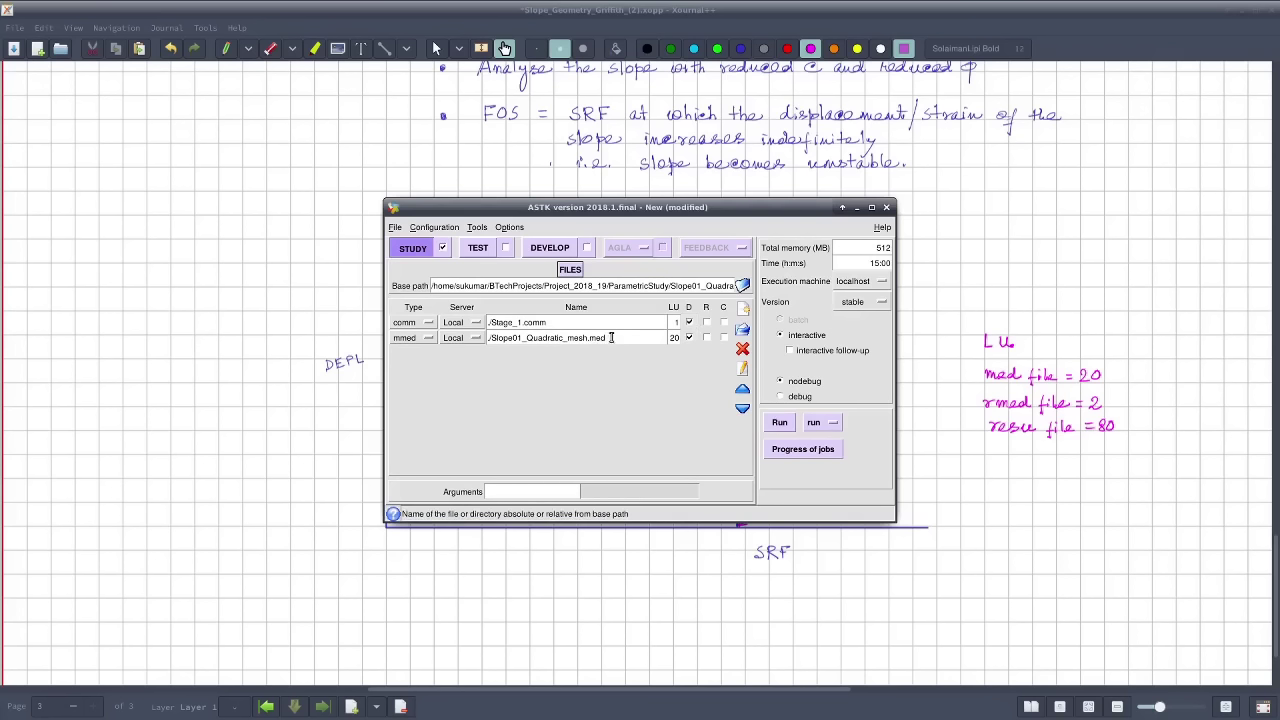
# Mark the comm and mesh files as data and add a mess-type result ./Parametric.mess on unit 6
pyautogui.click(687, 321)
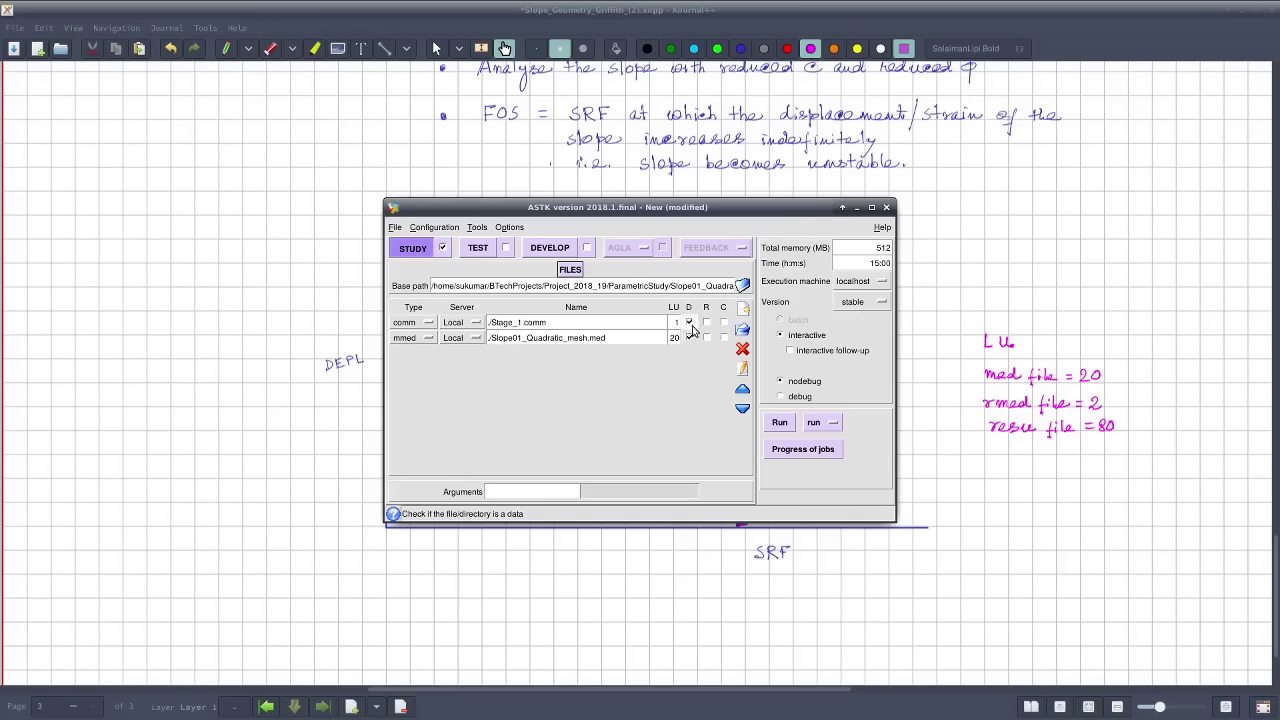
pyautogui.click(688, 336)
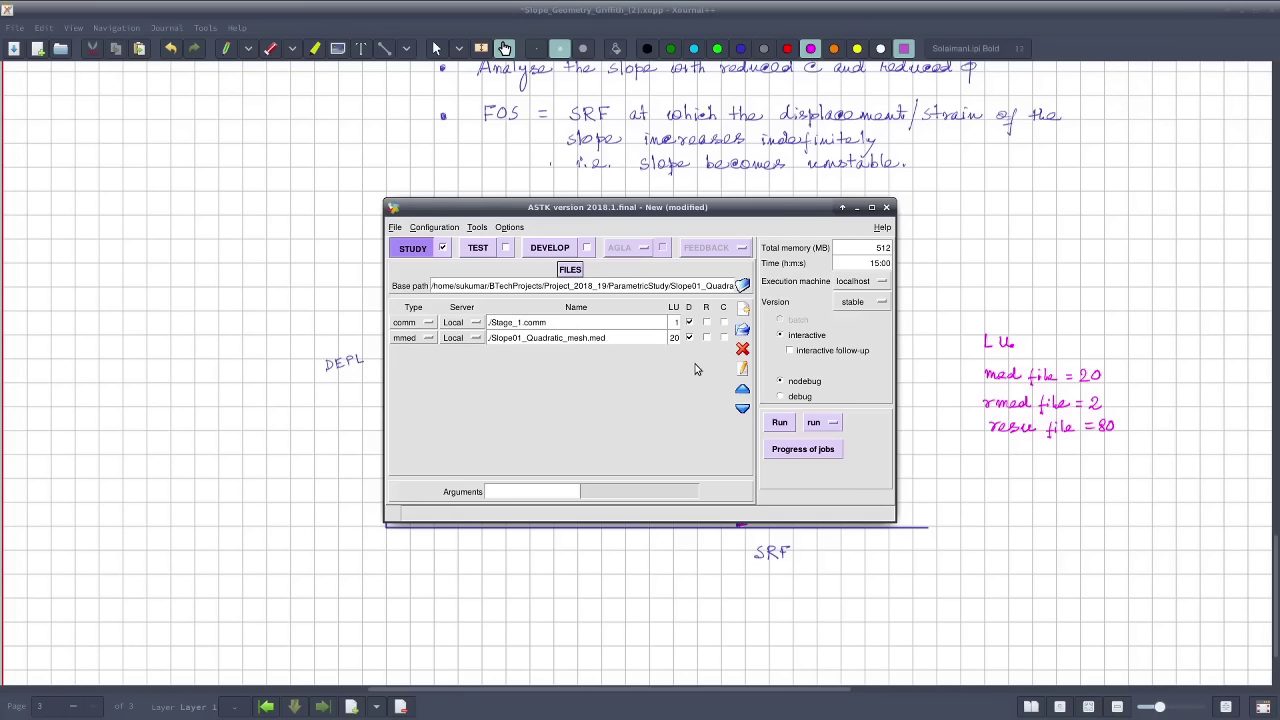
pyautogui.click(743, 310)
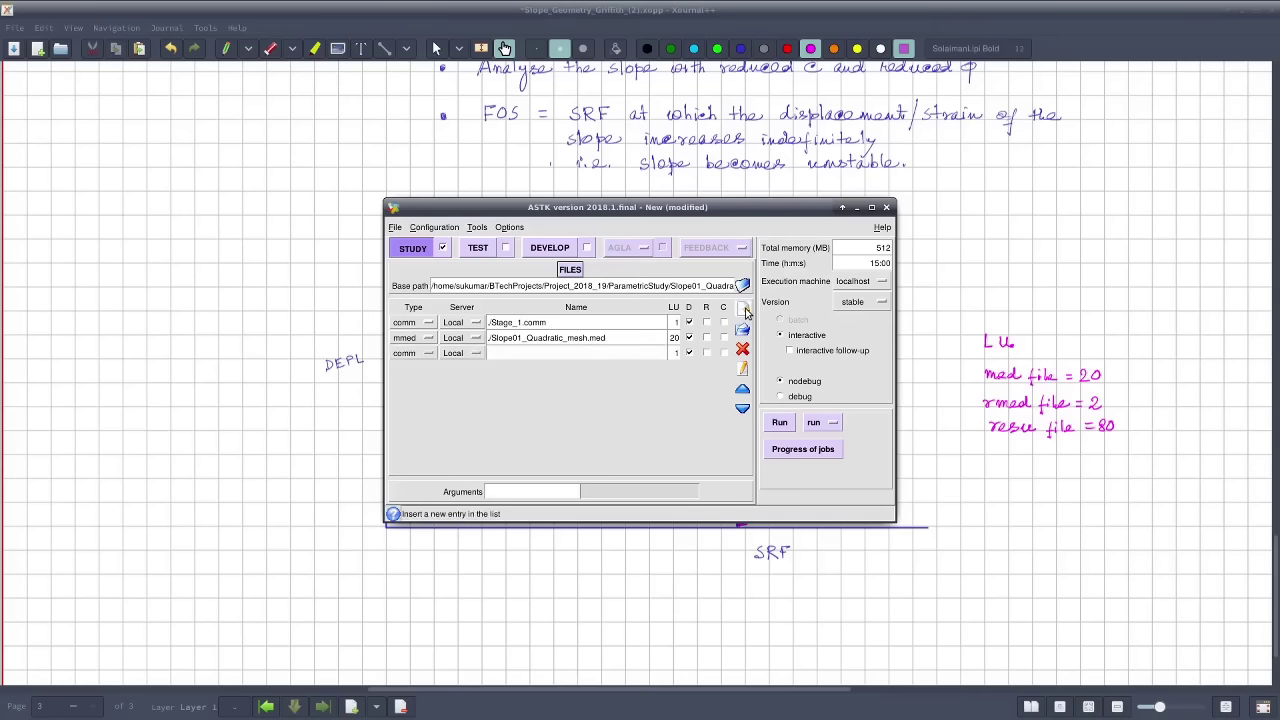
pyautogui.click(430, 355)
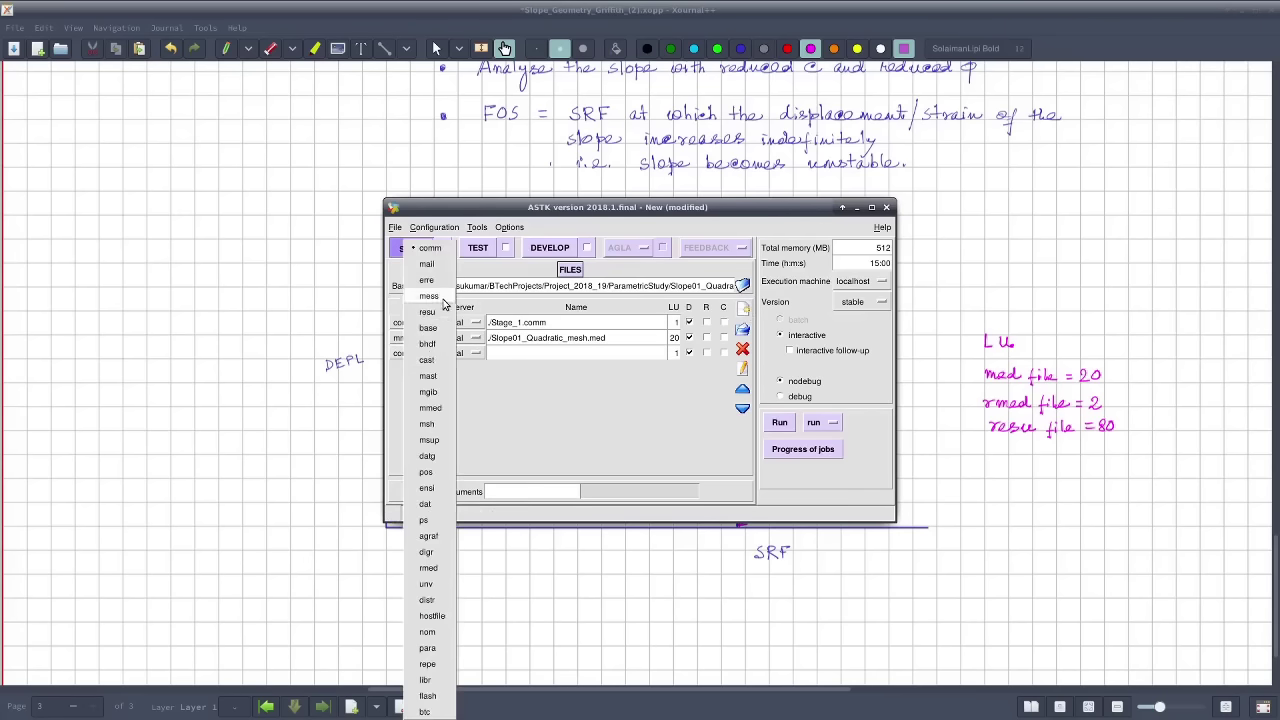
pyautogui.click(446, 304)
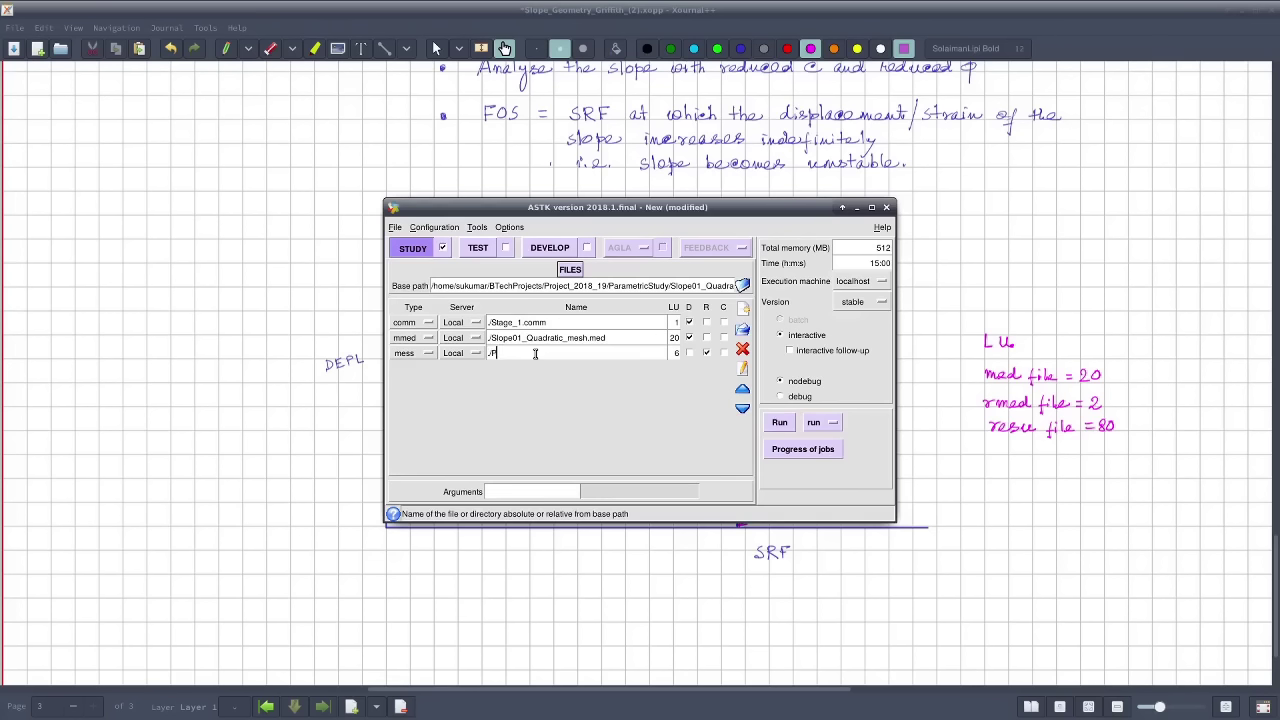
pyautogui.write('rametric.mess')
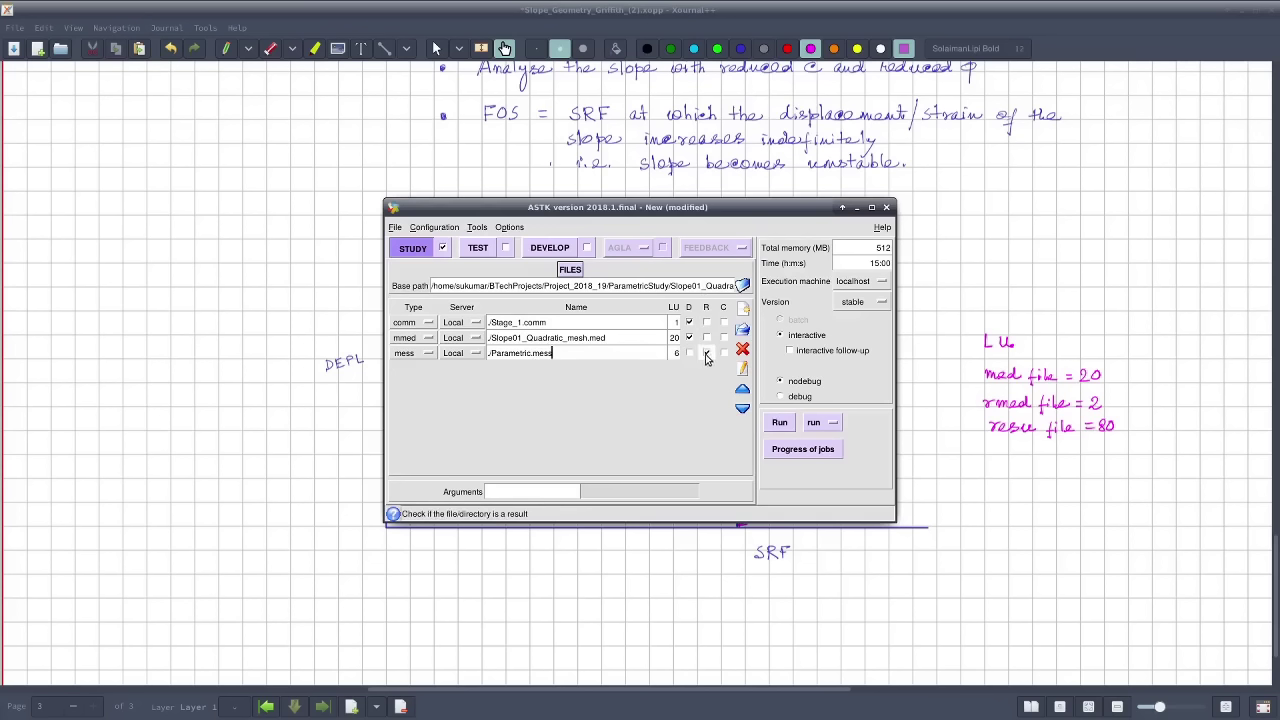
# Add an rmed-type result entry ./Res02.rmed on logical unit 2
pyautogui.click(745, 311)
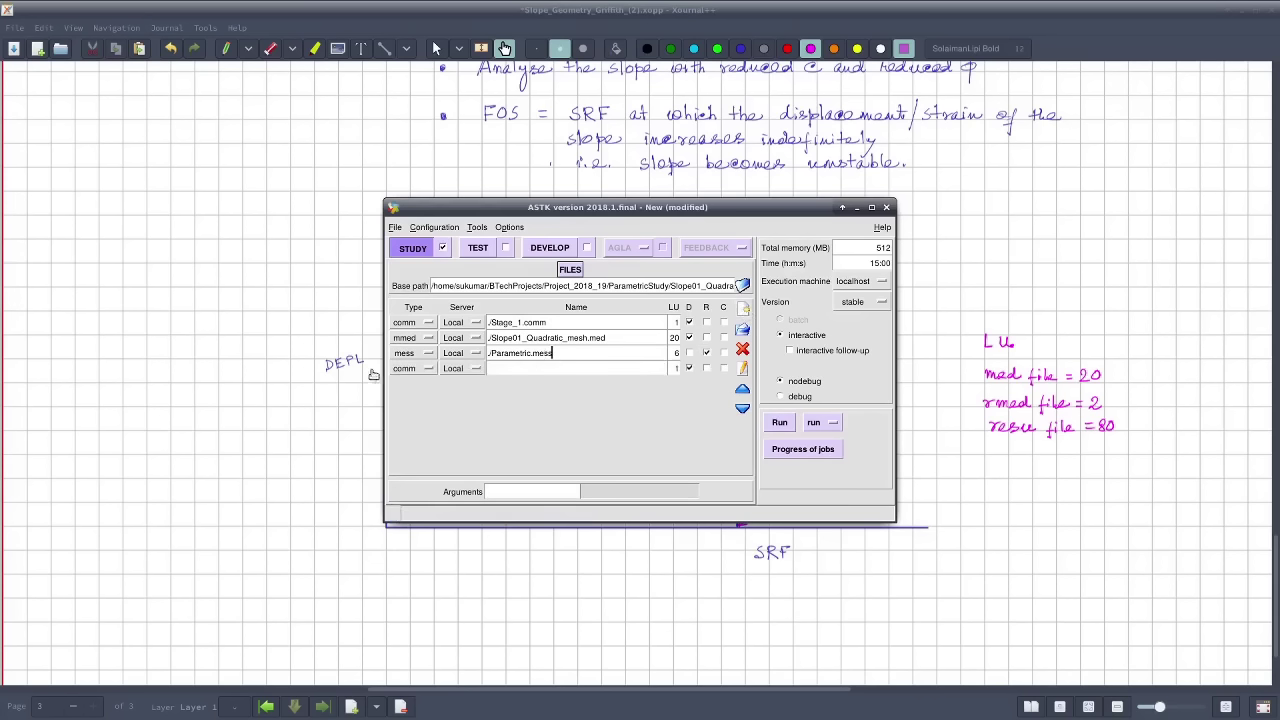
pyautogui.click(429, 368)
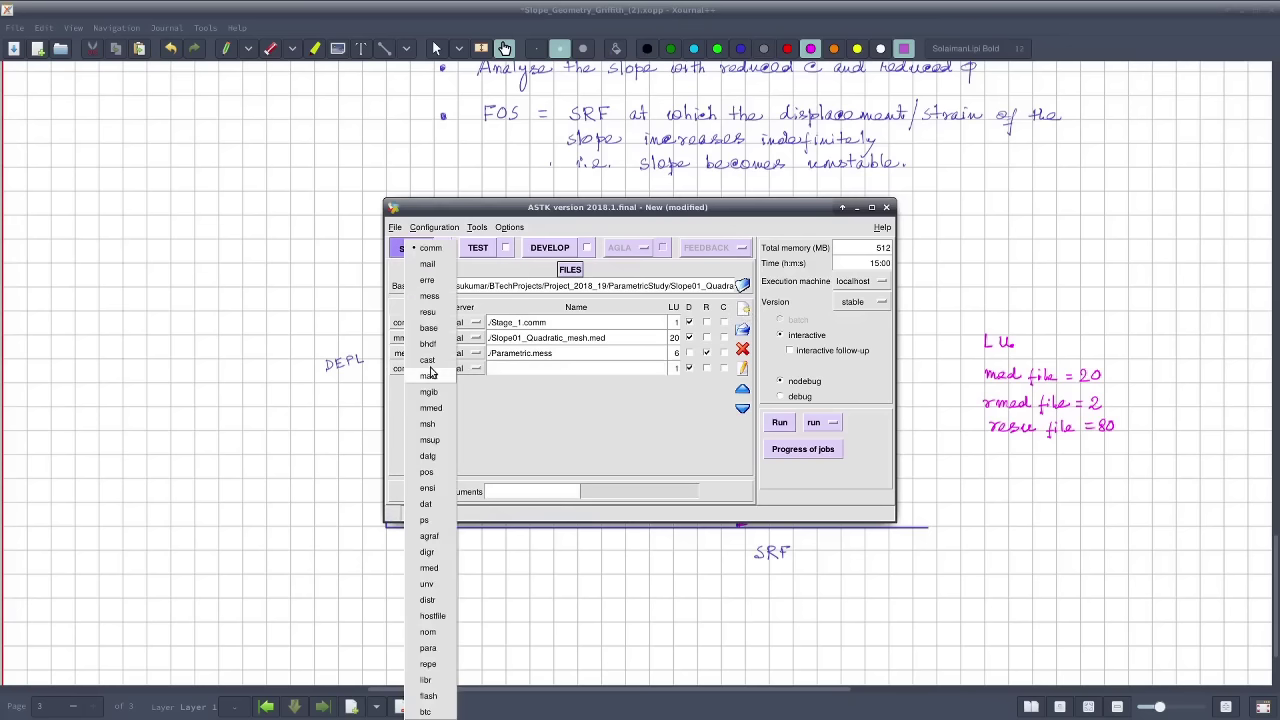
pyautogui.click(430, 568)
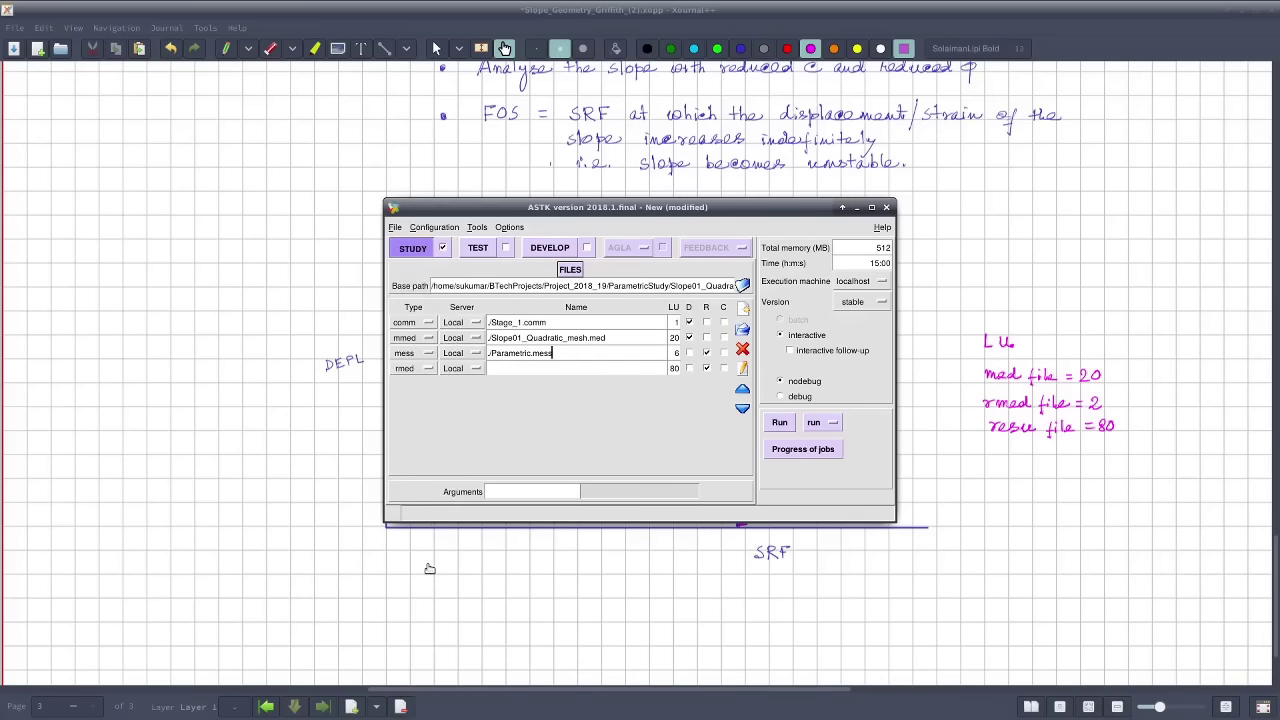
pyautogui.click(508, 370)
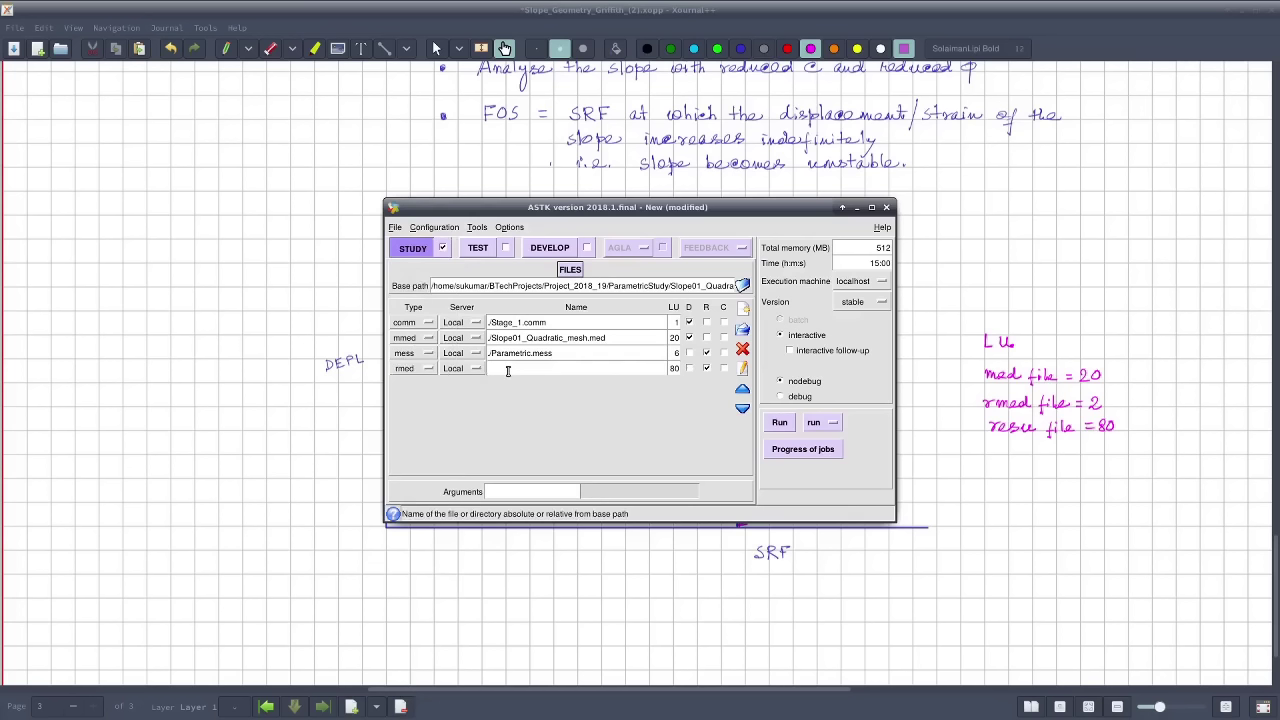
pyautogui.write('./Res')
pyautogui.write('u')
pyautogui.write('lt.rmed')
pyautogui.press('BackSpace')
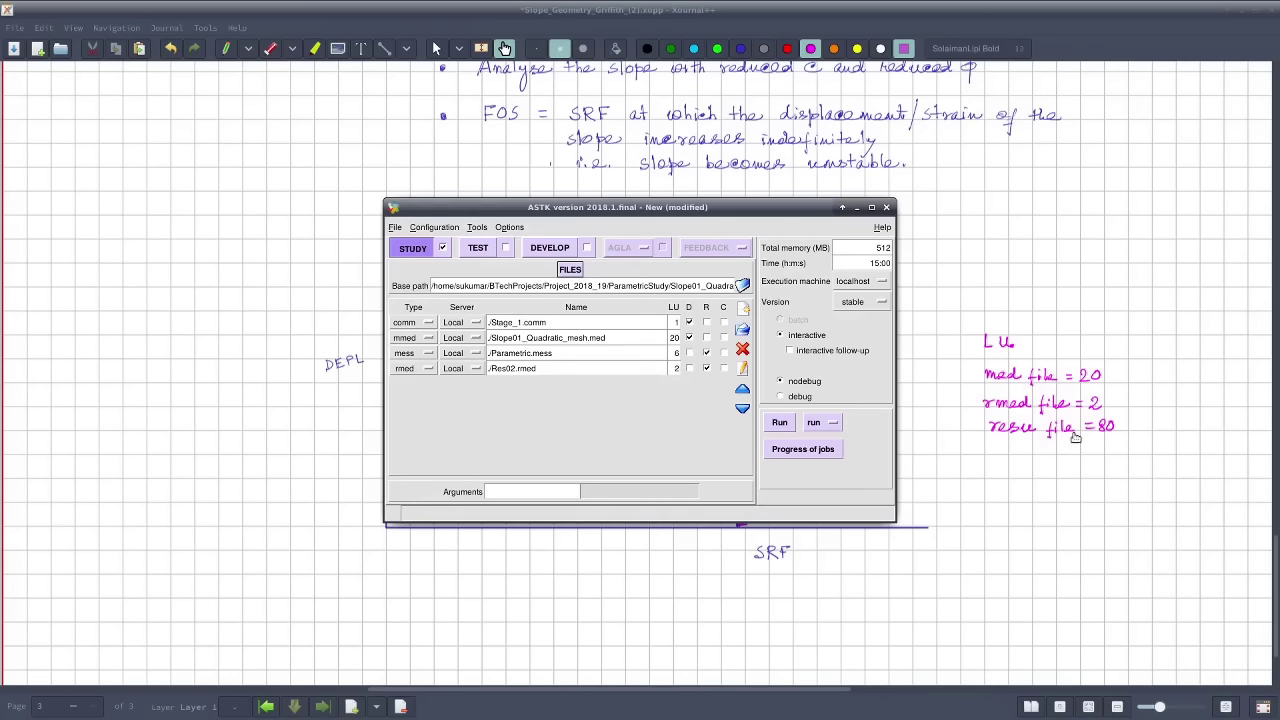
# Insert a fifth file entry, switching its type from dat to resu, named ./DEPL.resu
pyautogui.click(744, 312)
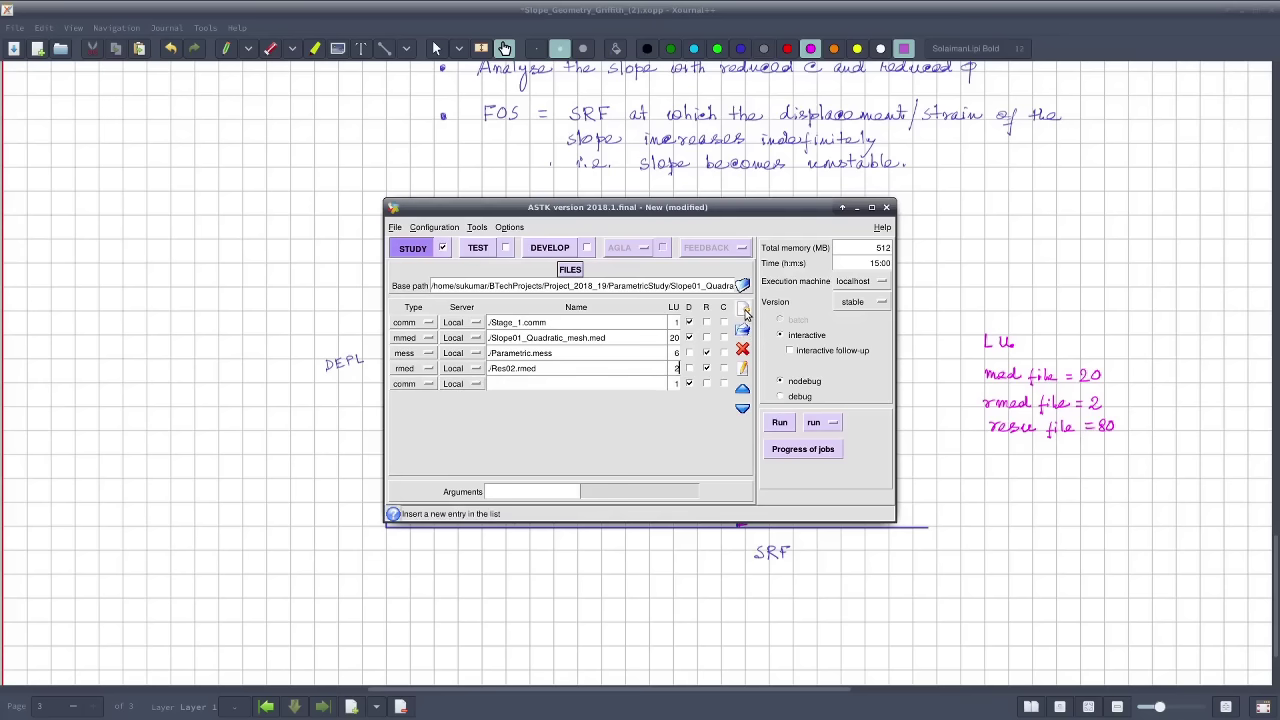
pyautogui.click(430, 383)
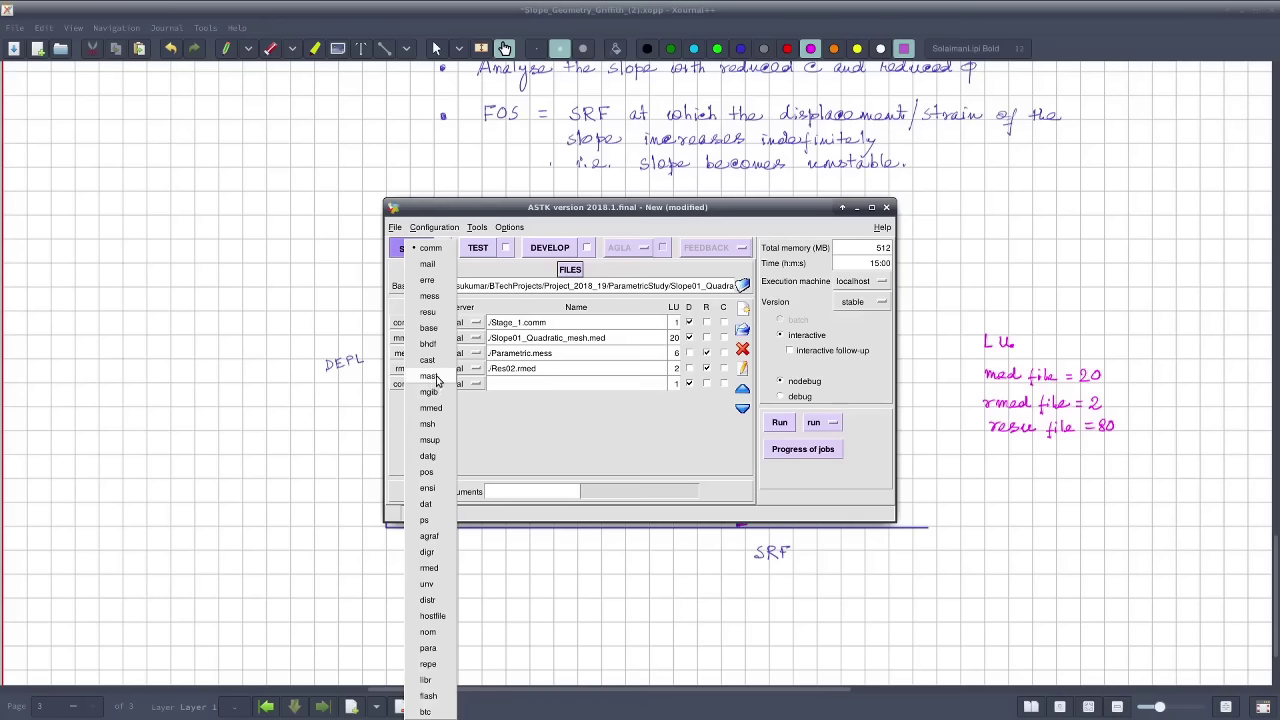
pyautogui.click(425, 506)
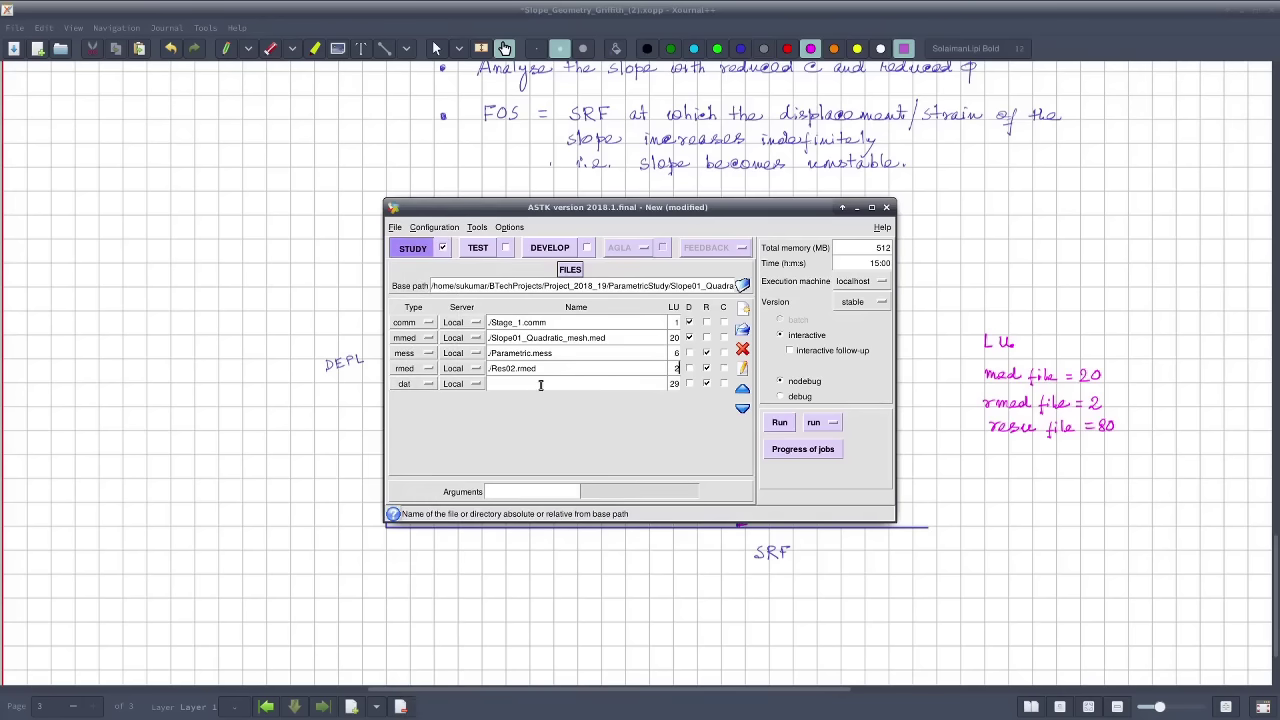
pyautogui.click(428, 384)
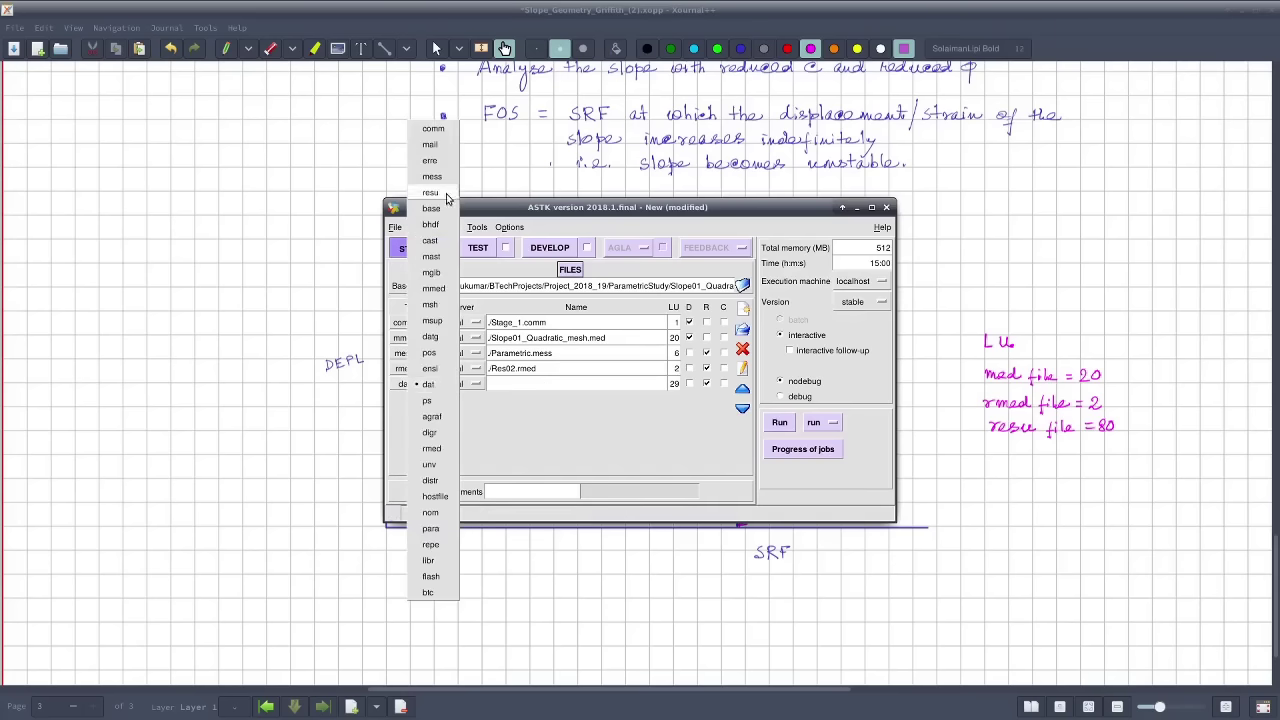
pyautogui.click(430, 192)
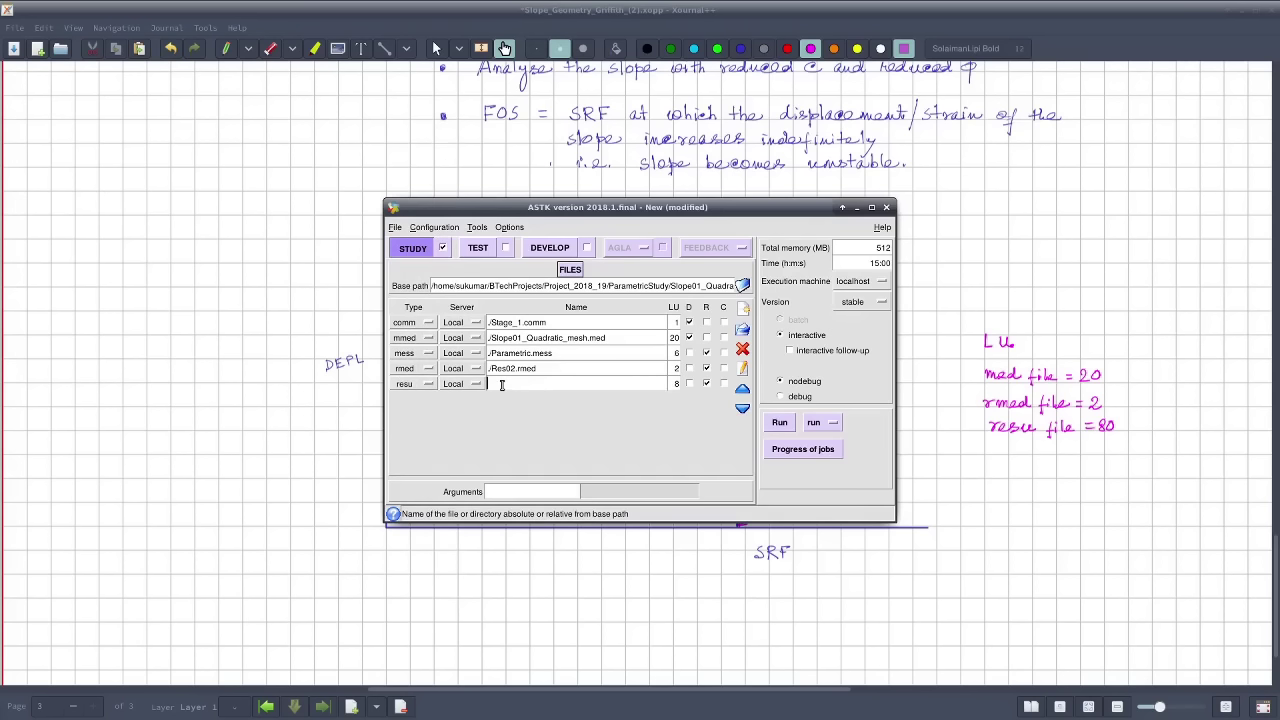
pyautogui.write('./DEPL.resu')
# Change the entry back to dat type, rename it ./DEPL.out, and set logical unit 80
pyautogui.click(428, 384)
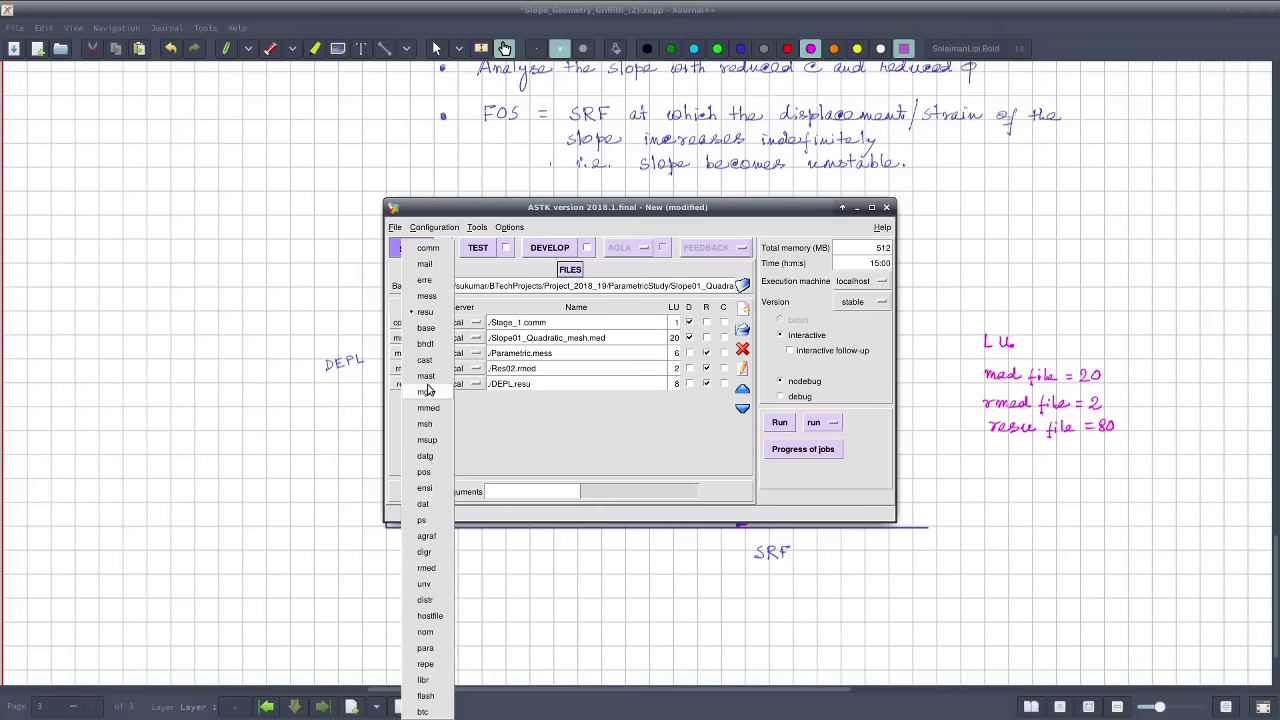
pyautogui.click(423, 503)
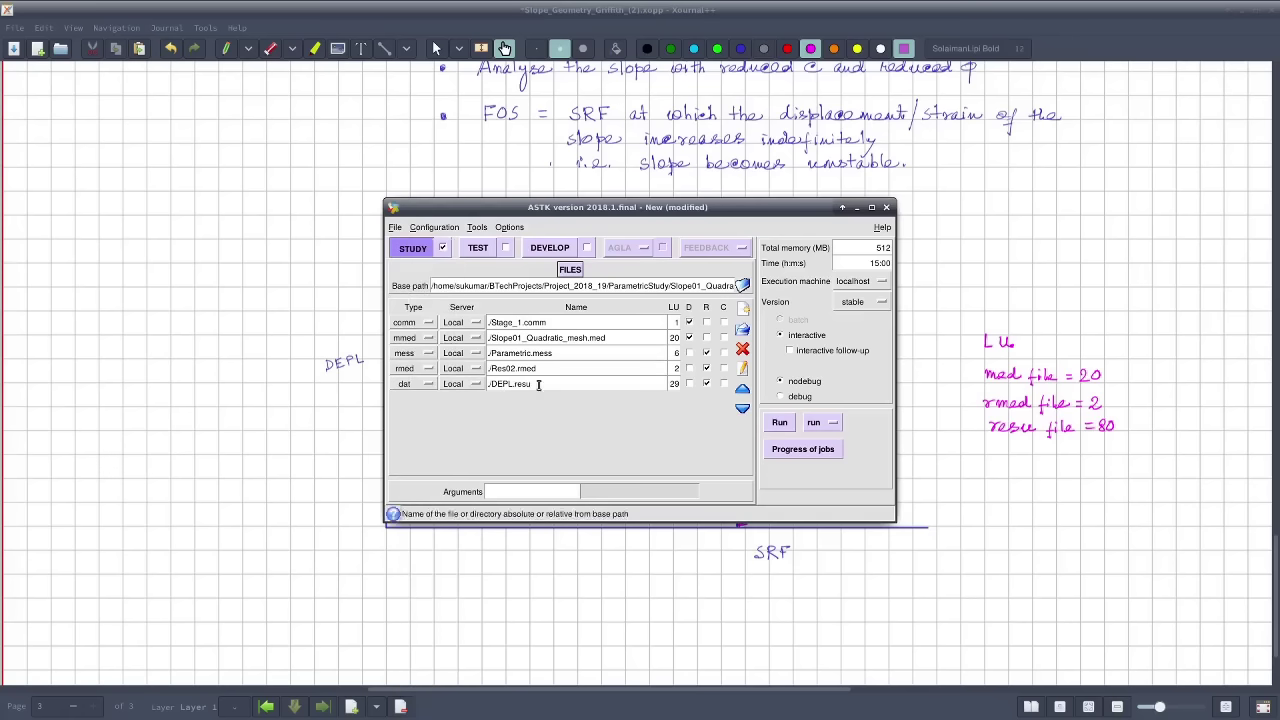
pyautogui.press('BackSpace')
pyautogui.press('BackSpace')
pyautogui.press('BackSpace')
pyautogui.press('BackSpace')
pyautogui.write('.out')
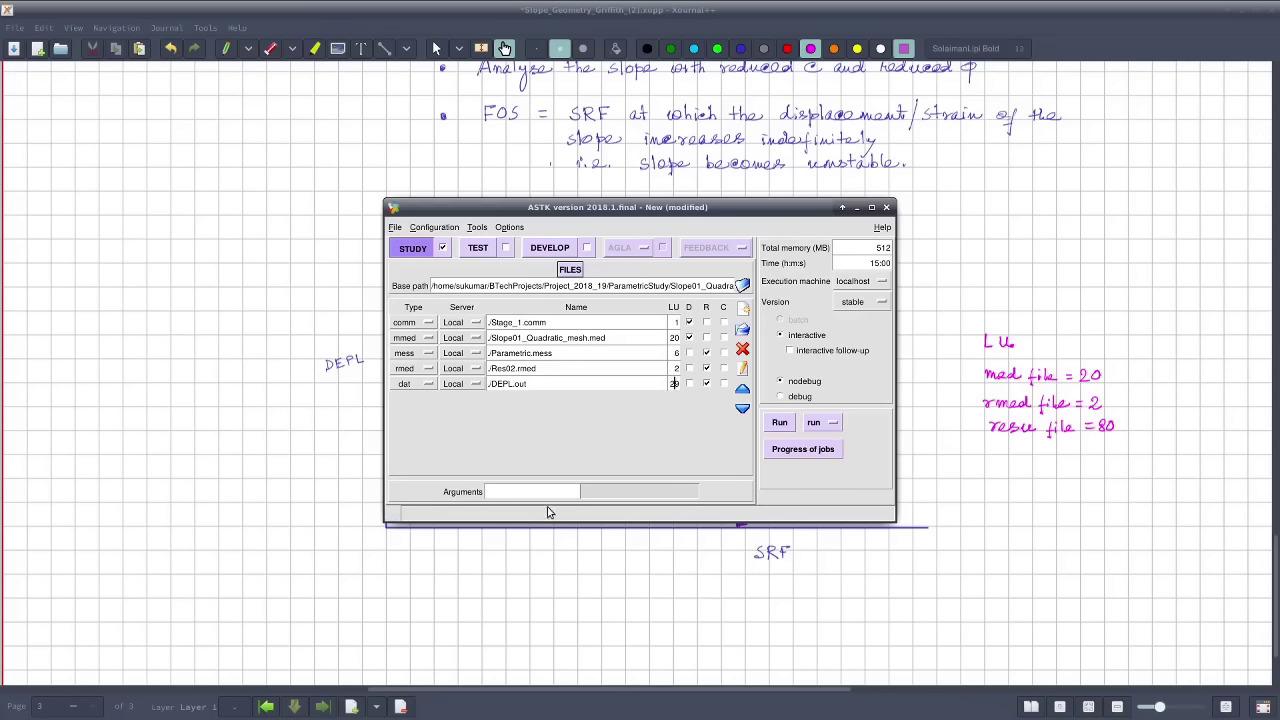
pyautogui.press('BackSpace')
pyautogui.press('Delete')
pyautogui.write('80')
# Add ./Param.distr as a distr entry on unit 0 and remove the extra empty distr row
pyautogui.click(742, 312)
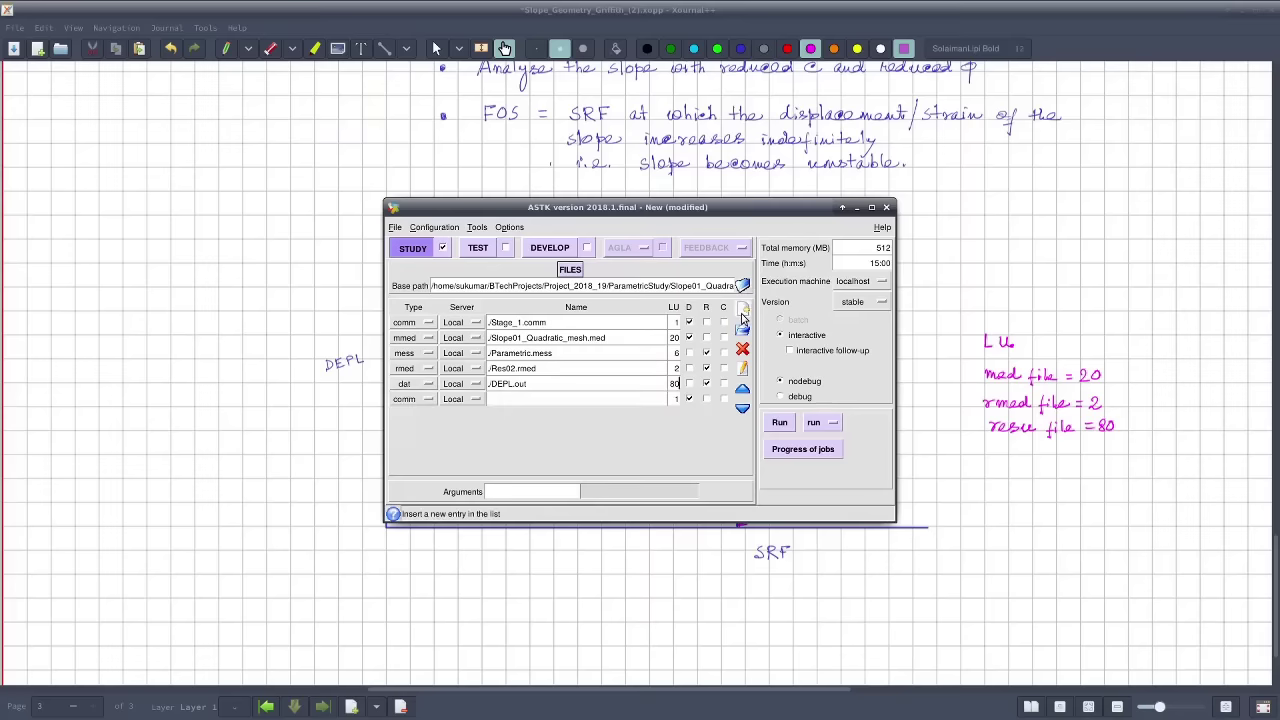
pyautogui.click(428, 399)
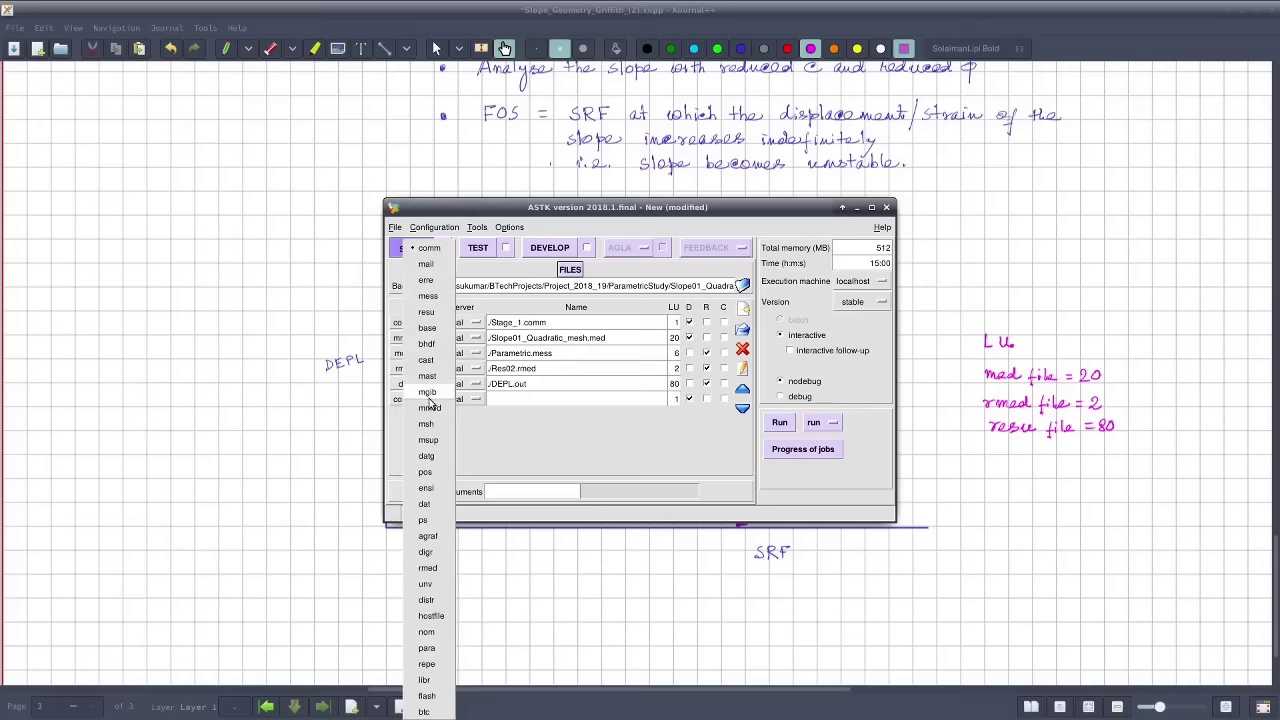
pyautogui.click(428, 600)
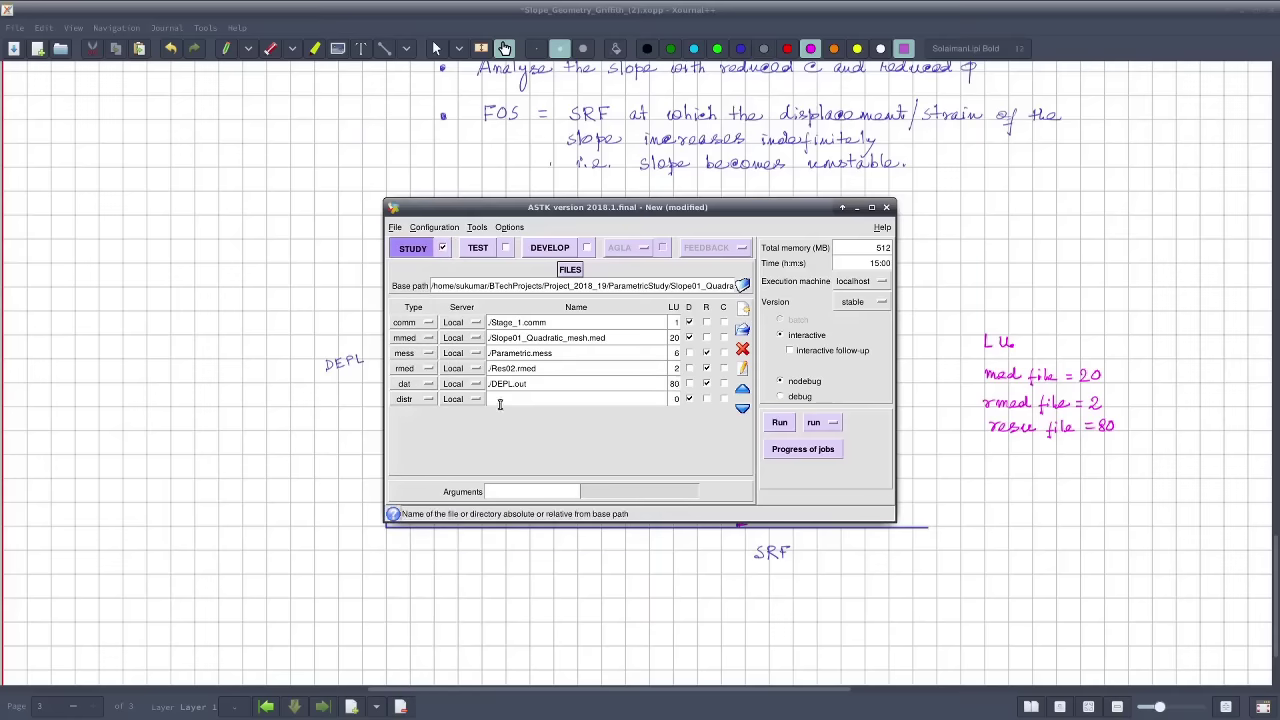
pyautogui.click(743, 328)
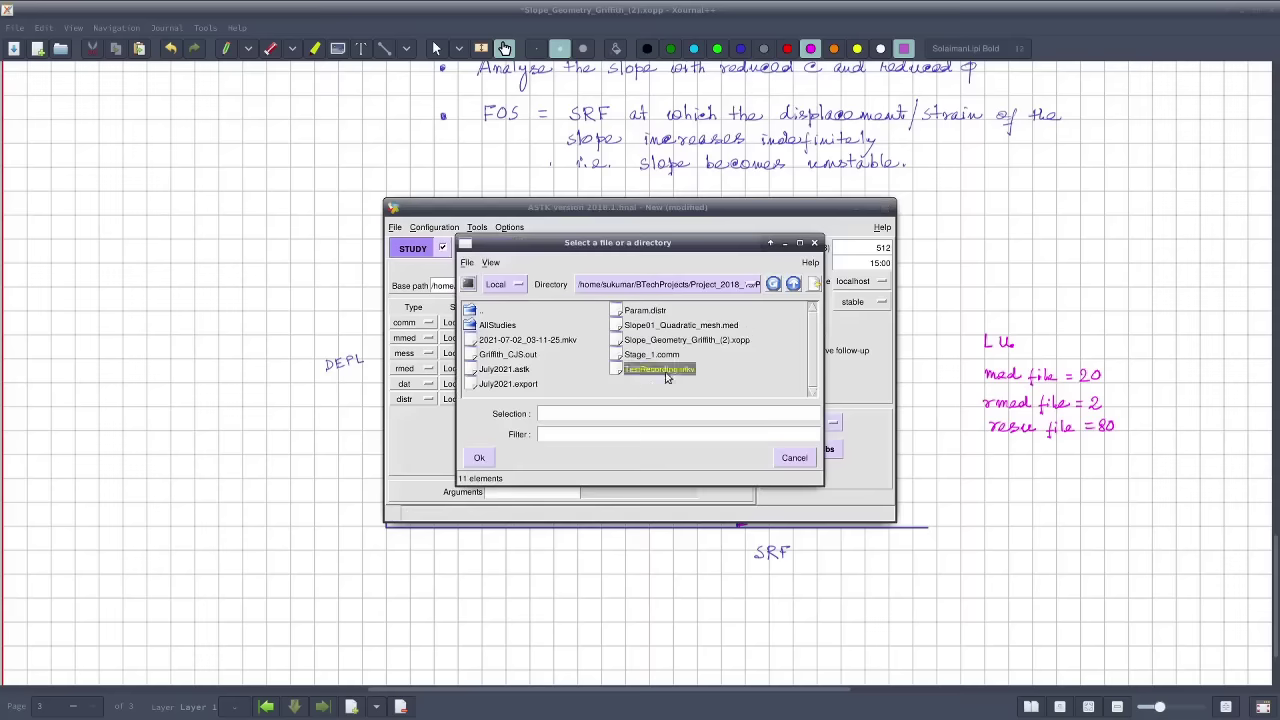
pyautogui.click(655, 312)
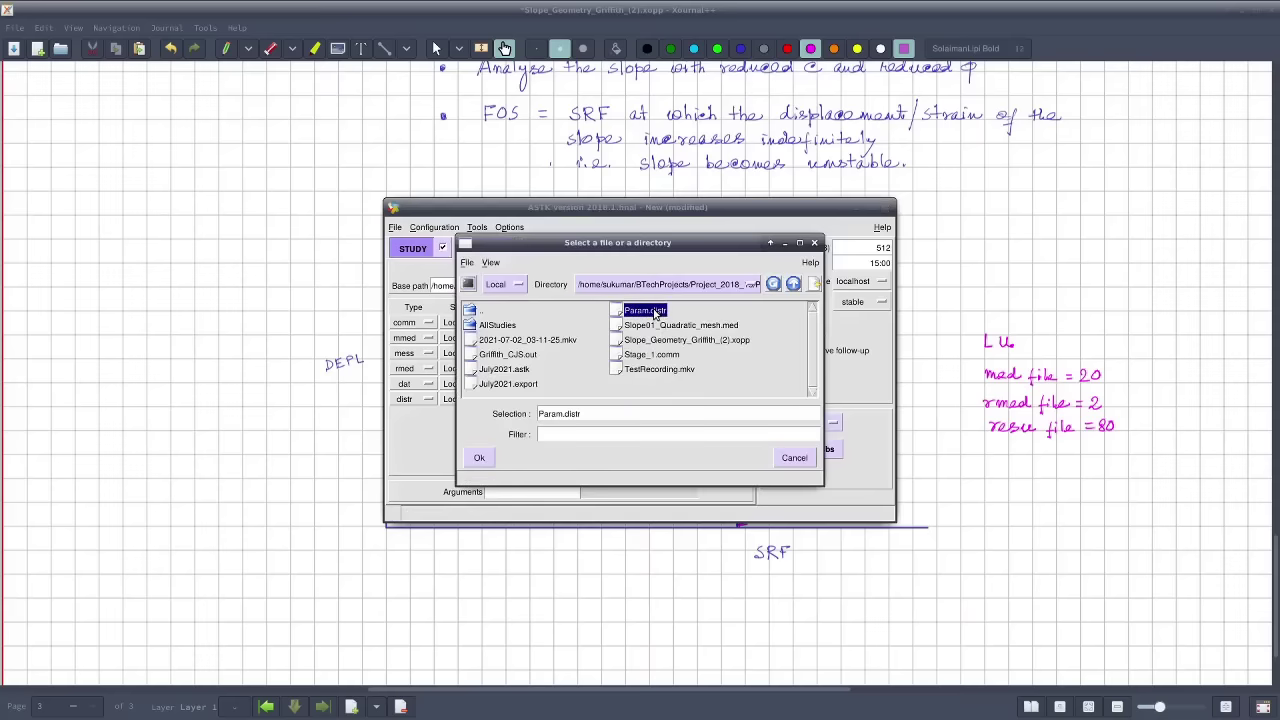
pyautogui.click(477, 460)
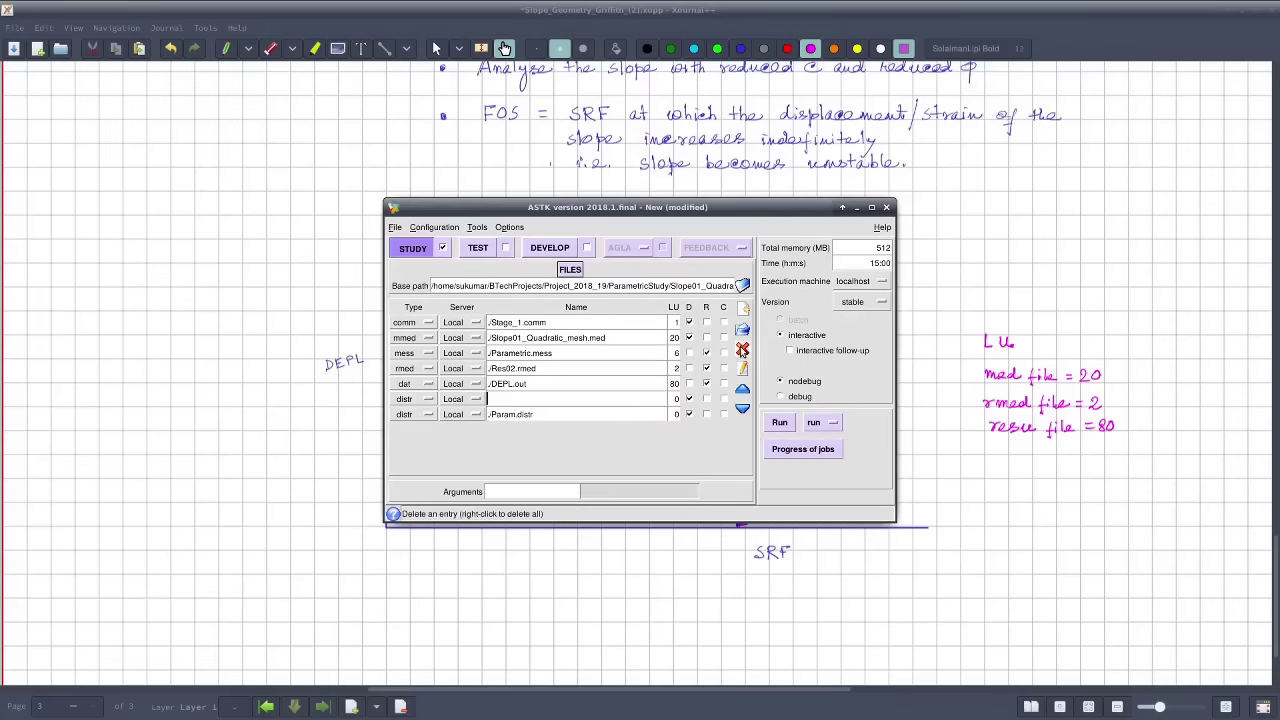
pyautogui.click(742, 350)
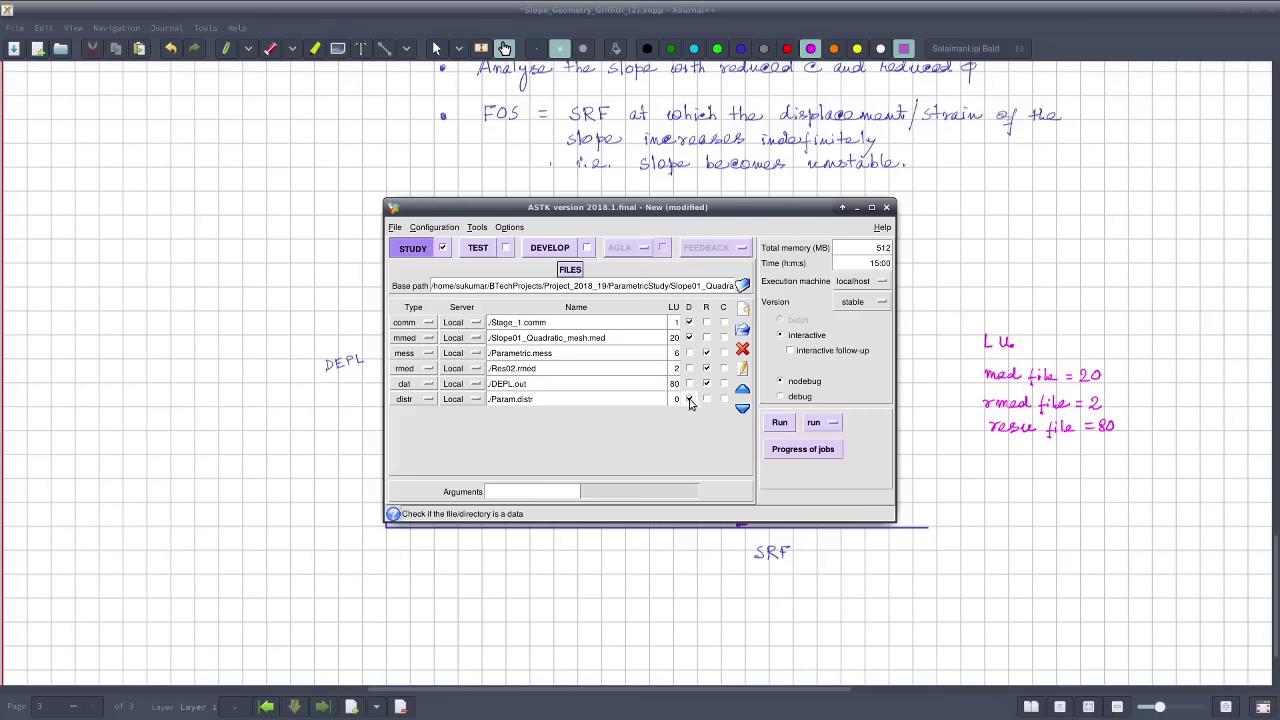
# Insert a new entry pointing to the AllStudies folder
pyautogui.click(744, 310)
pyautogui.click(425, 415)
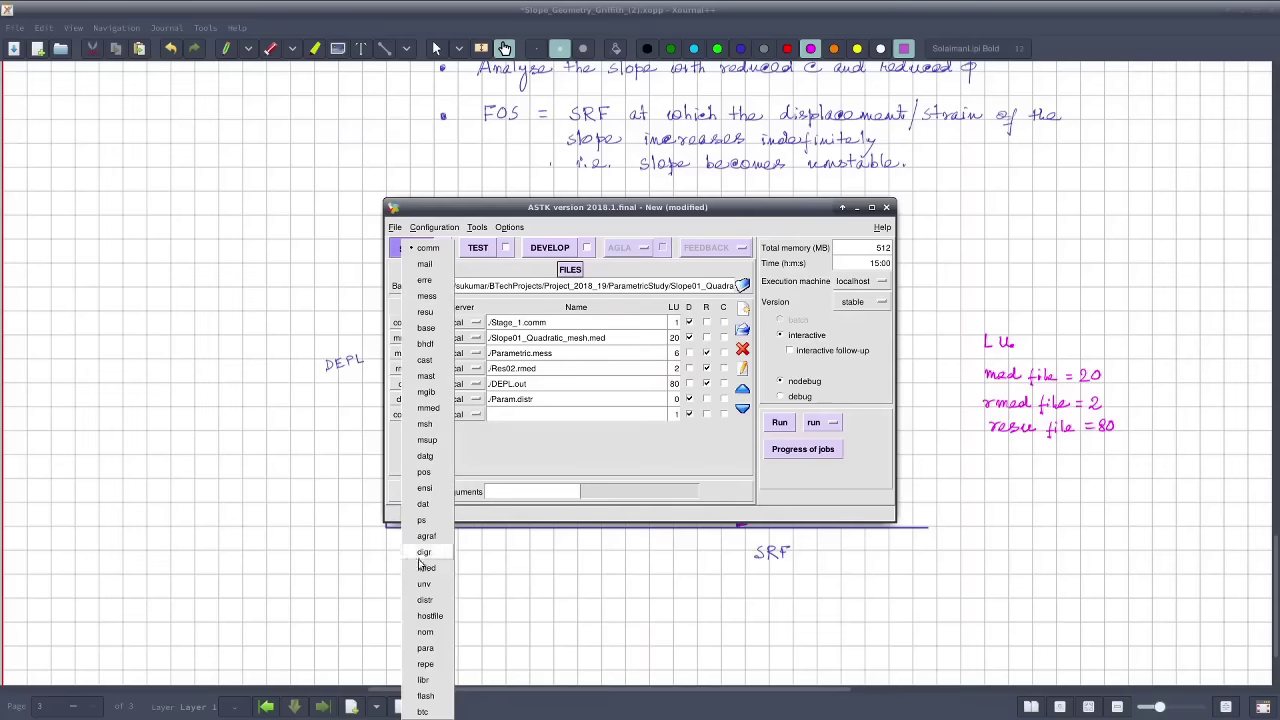
pyautogui.click(420, 666)
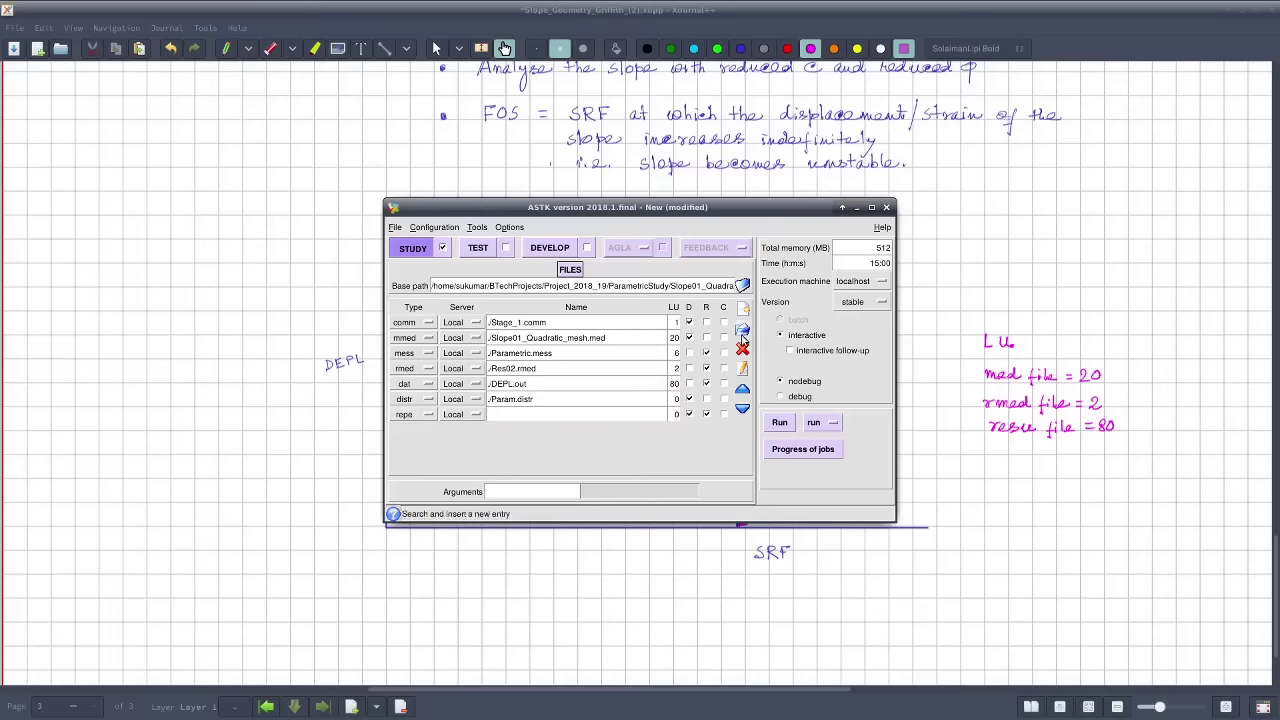
pyautogui.click(743, 330)
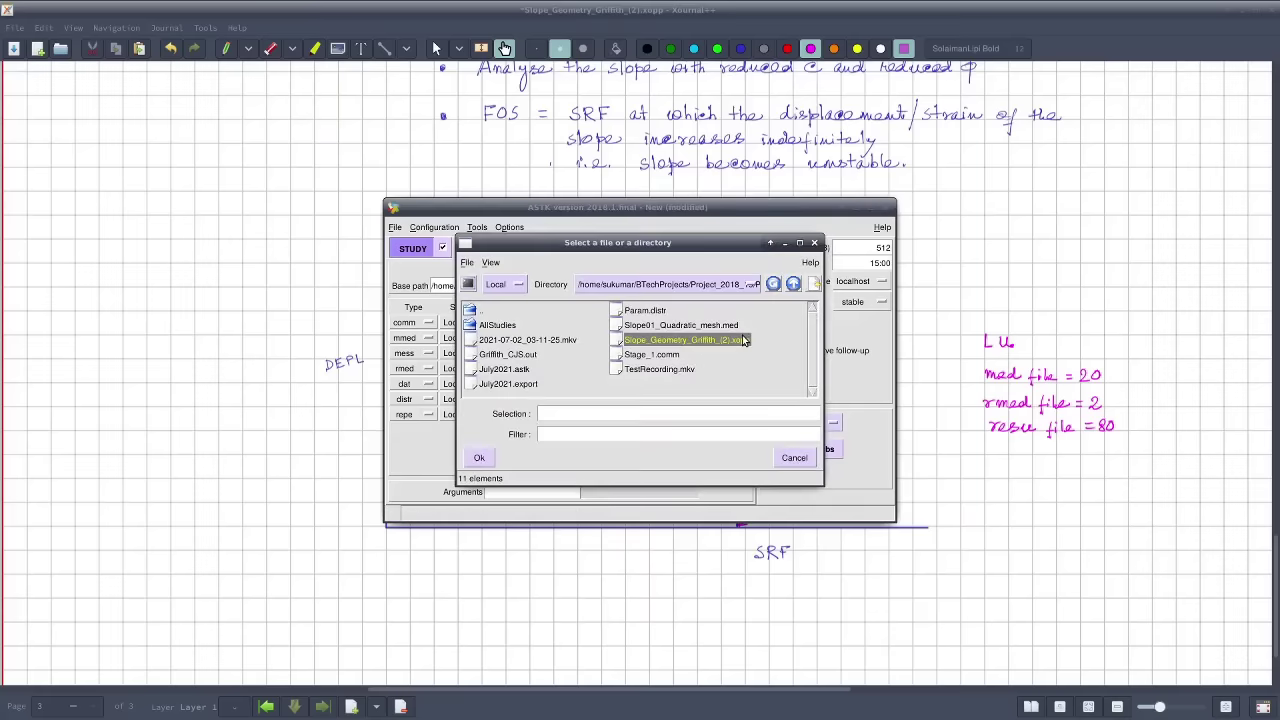
pyautogui.click(508, 327)
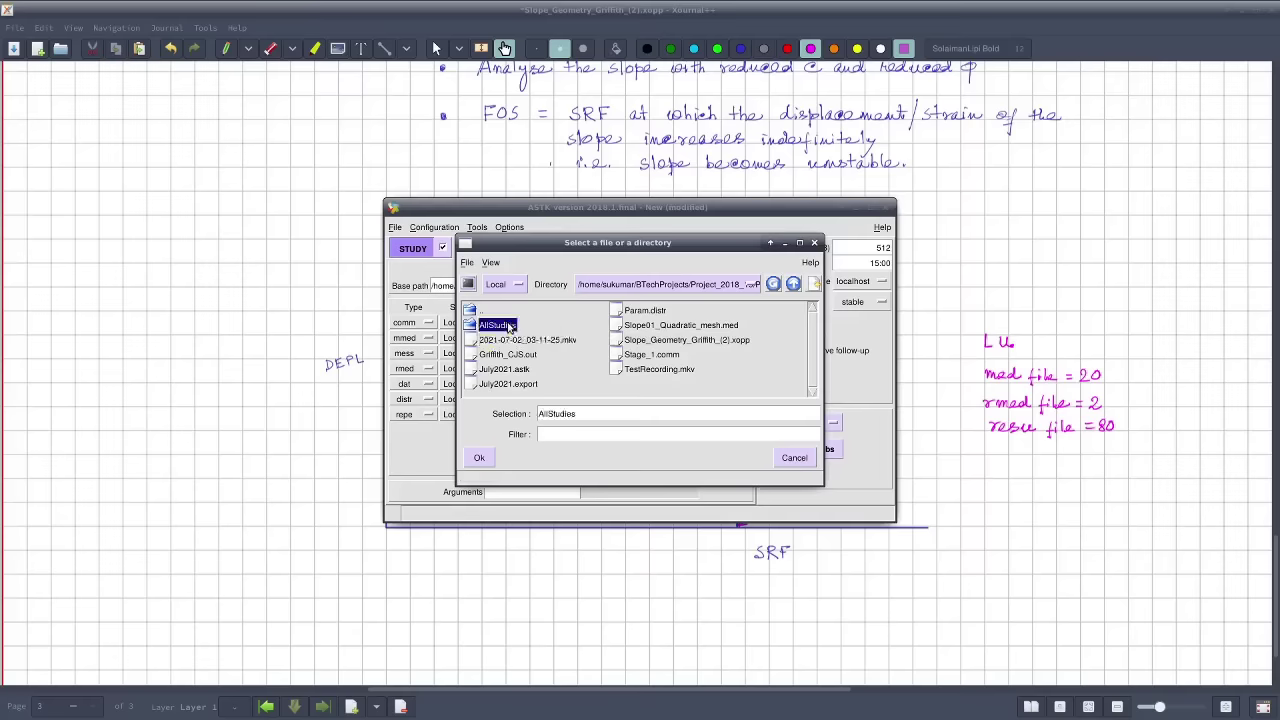
pyautogui.click(479, 457)
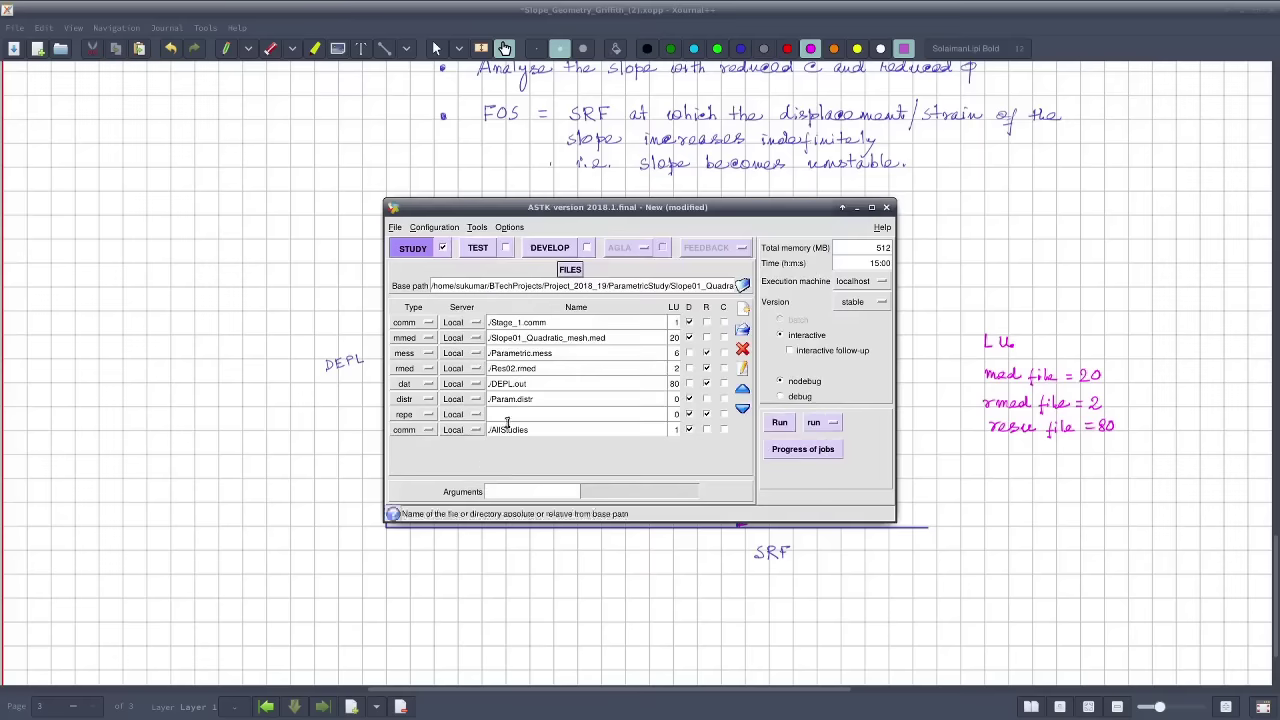
# Make the AllStudies entry type repe, delete the empty repe row, and tick it as a result
pyautogui.click(429, 432)
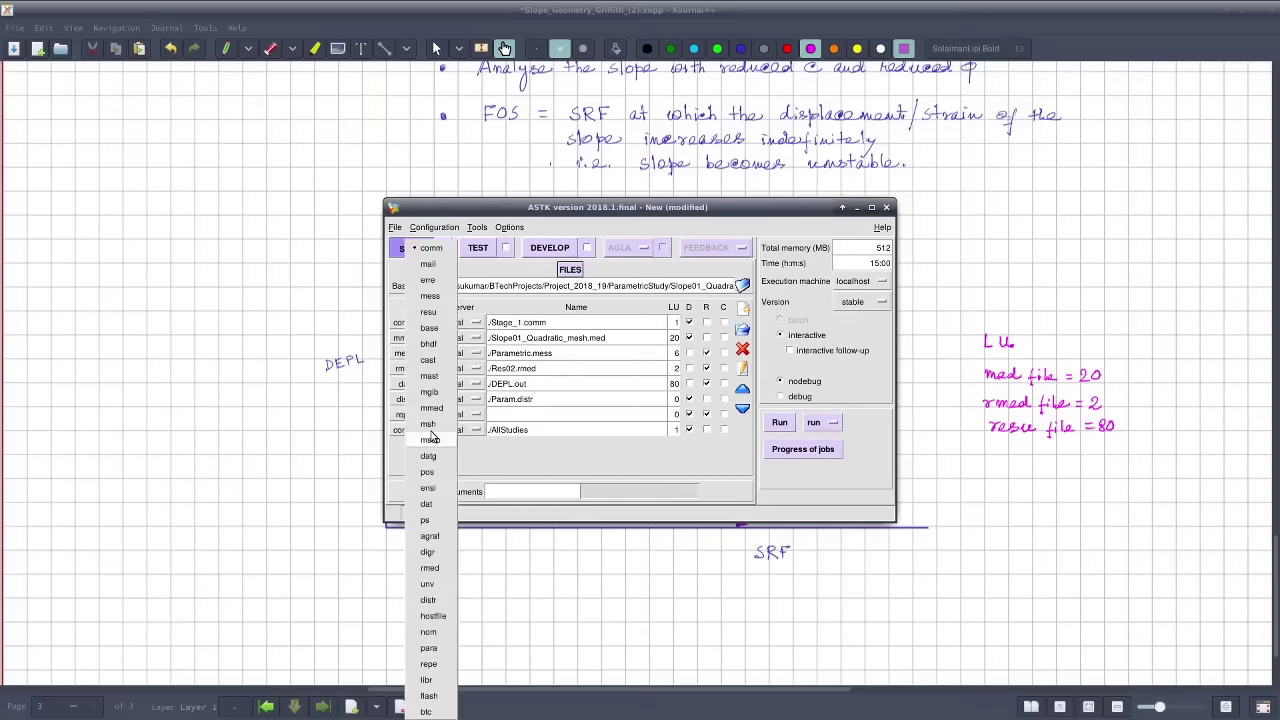
pyautogui.click(428, 665)
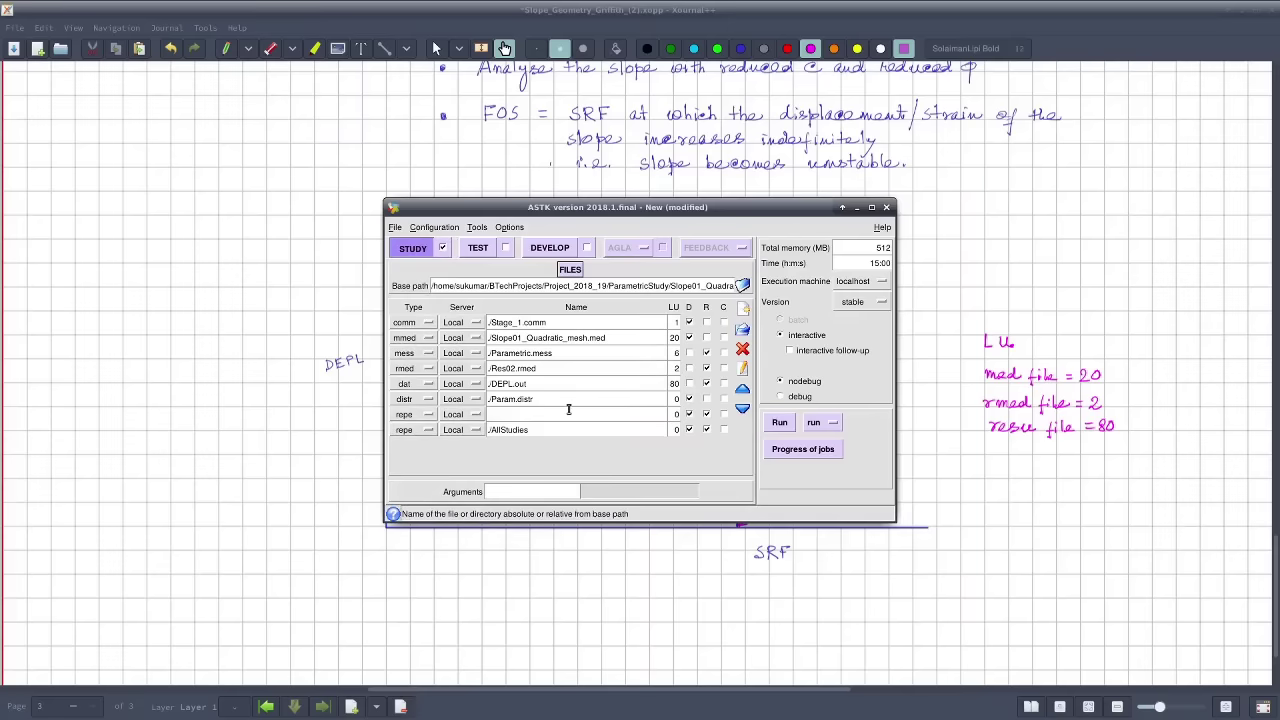
pyautogui.click(742, 350)
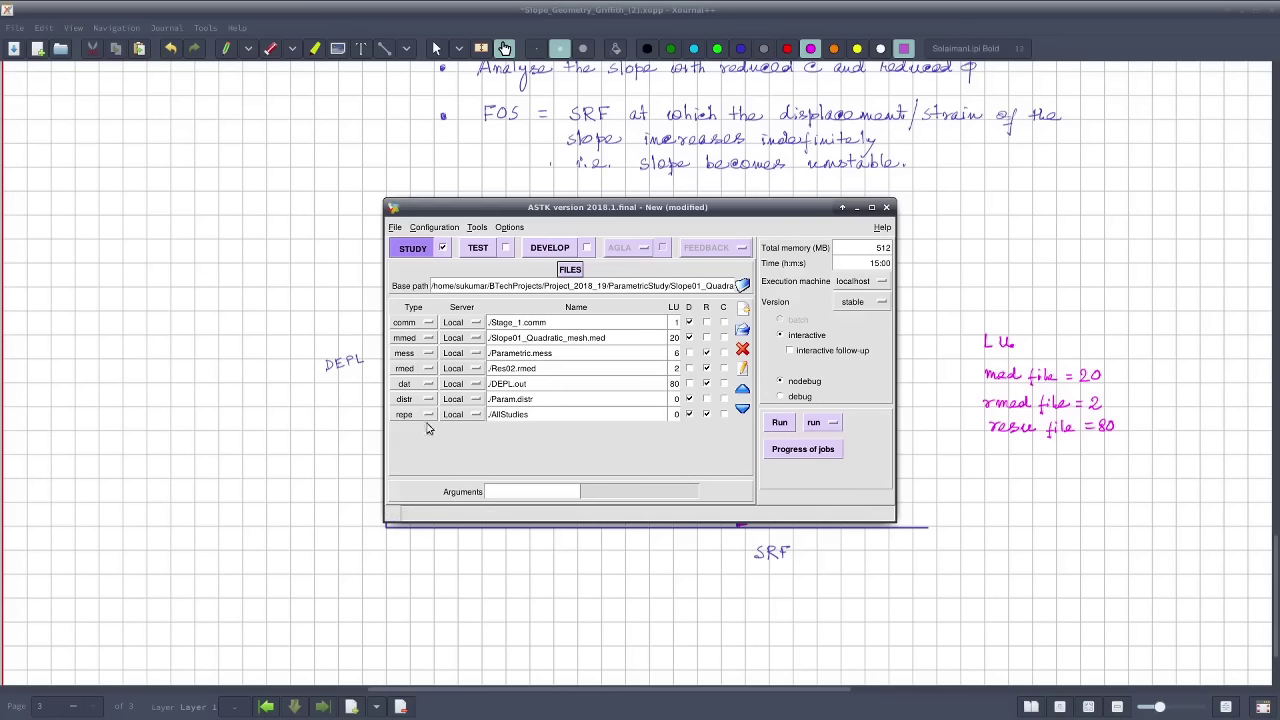
pyautogui.click(707, 415)
pyautogui.click(706, 415)
pyautogui.click(706, 415)
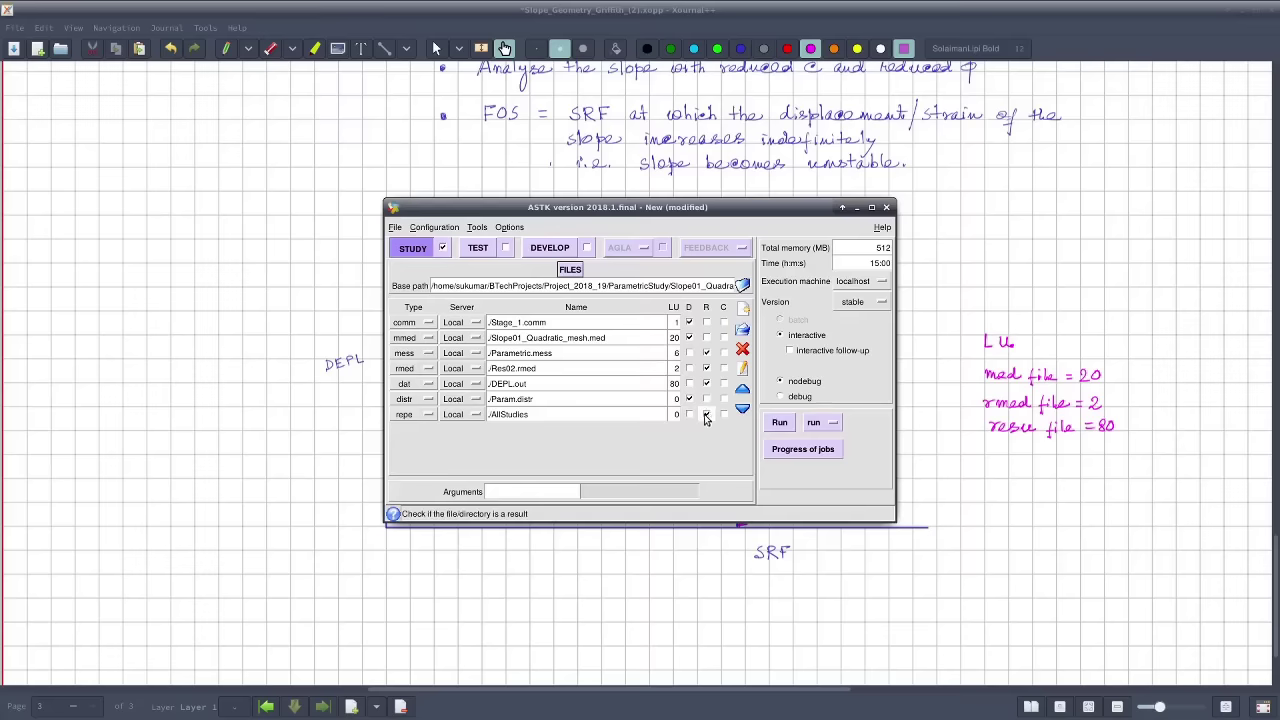
# Save the study, including the environment, under the name Parametric_July022021.astk
pyautogui.click(395, 228)
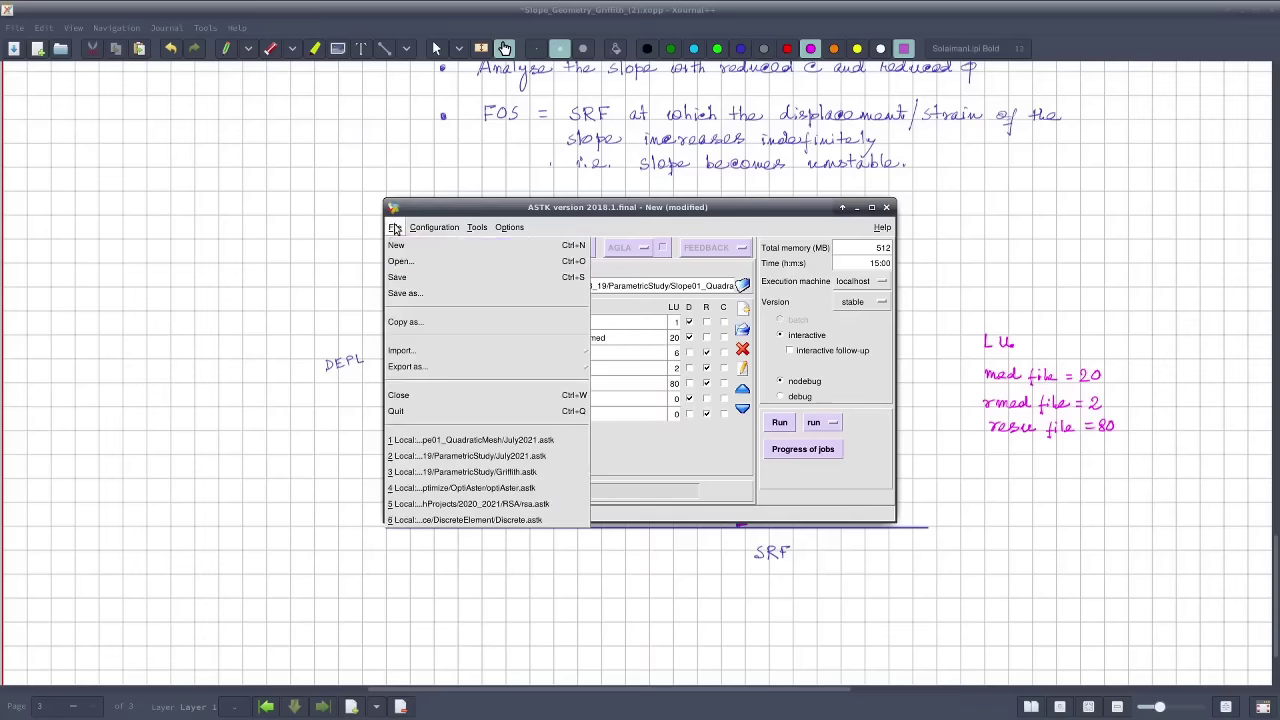
pyautogui.click(405, 284)
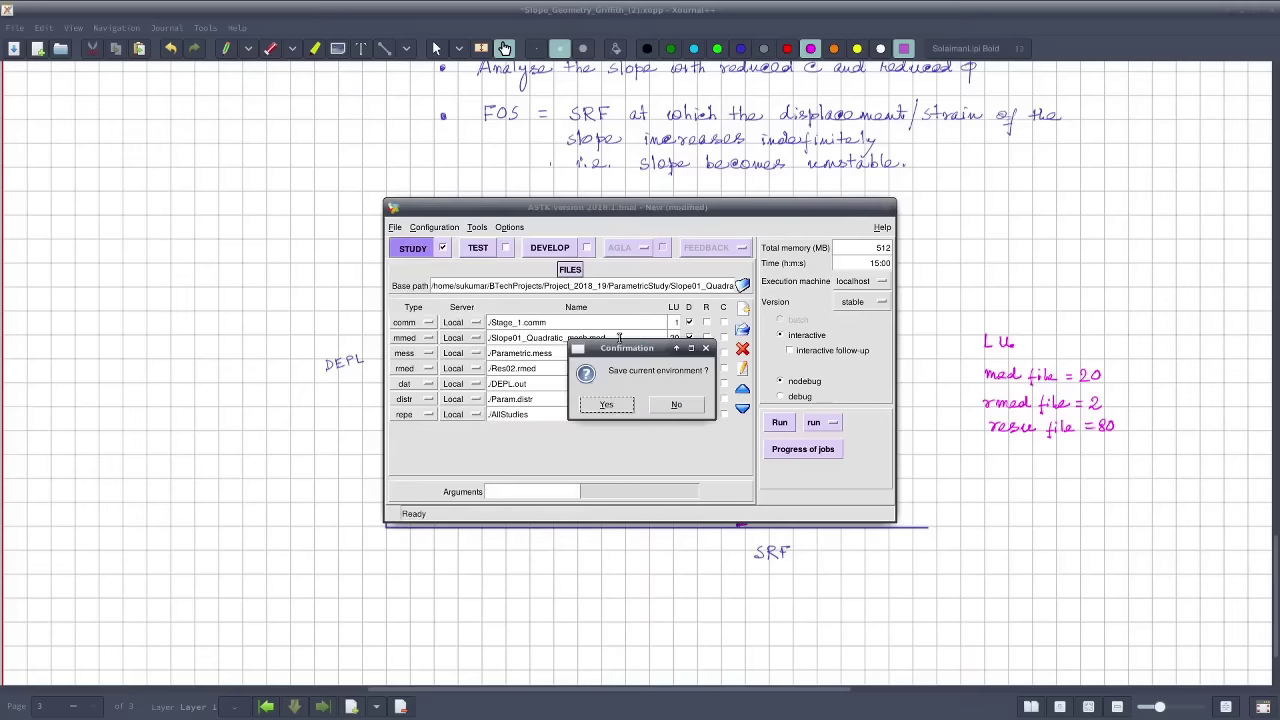
pyautogui.click(607, 405)
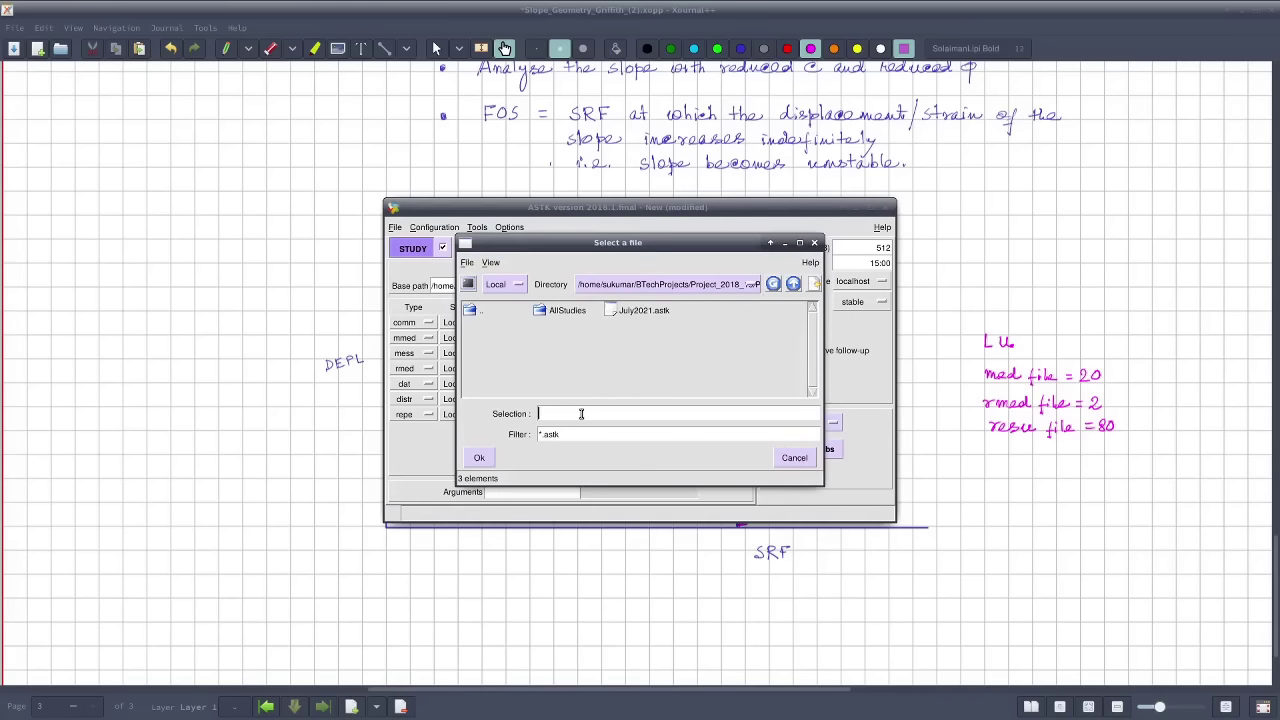
pyautogui.write('Param')
pyautogui.write('tr')
pyautogui.write('ic_luly02')
pyautogui.write('2021.astk')
pyautogui.click(480, 459)
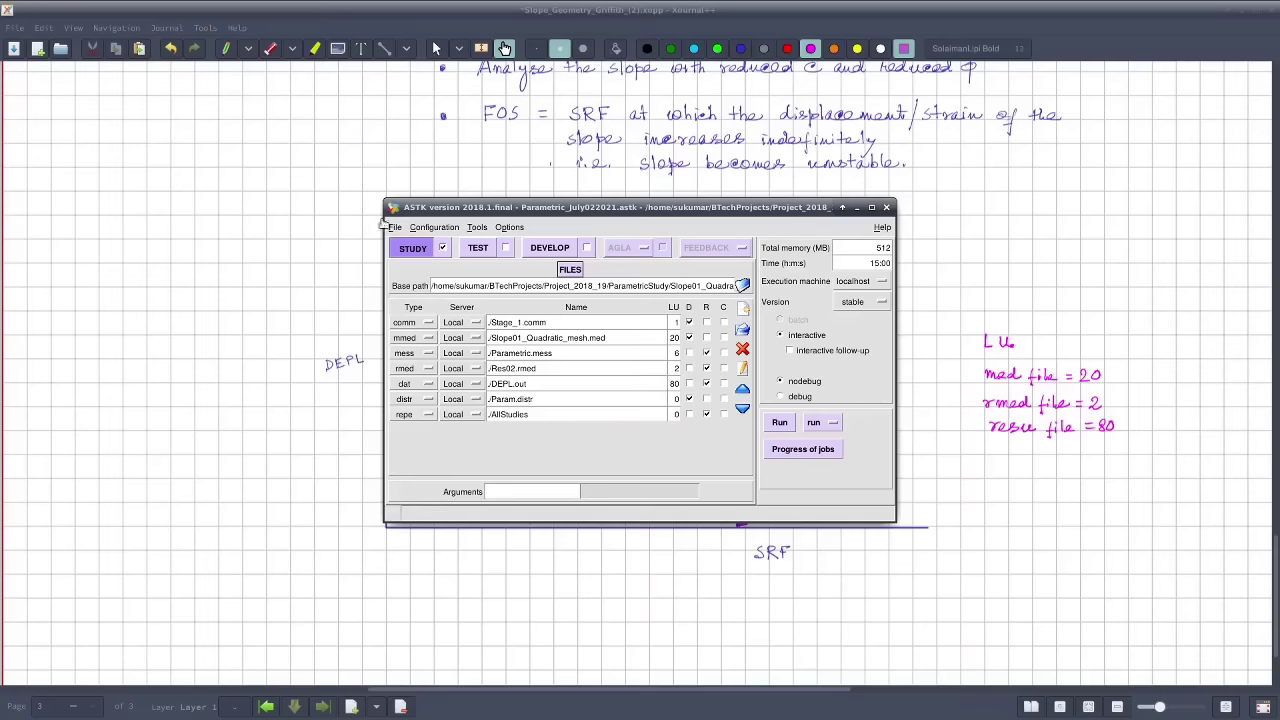
# Close the current study and begin opening a saved study
pyautogui.click(886, 207)
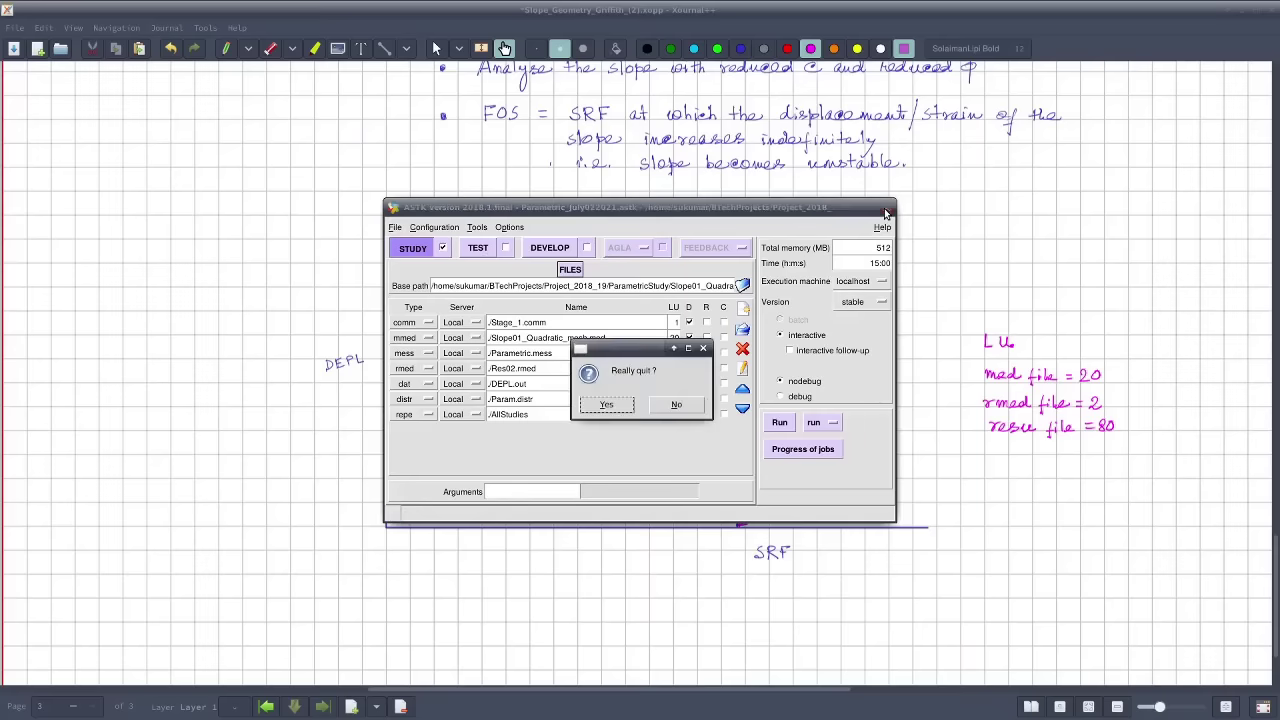
pyautogui.click(608, 404)
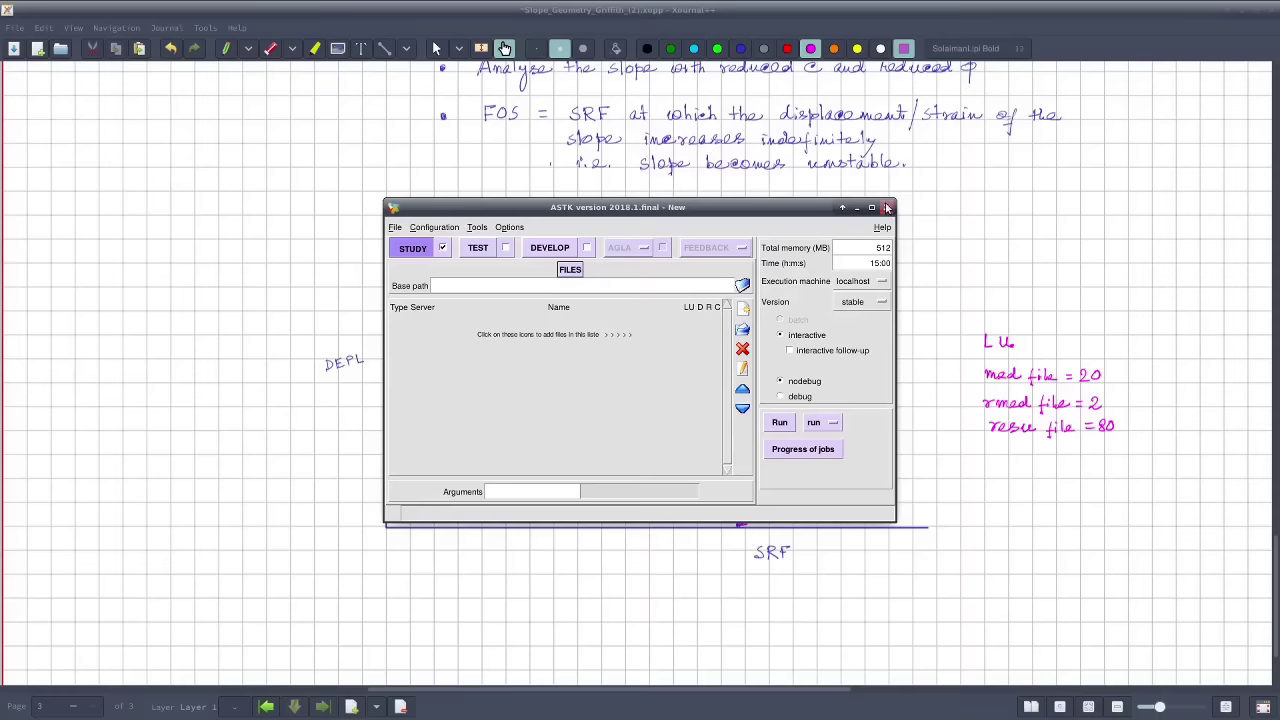
pyautogui.click(395, 228)
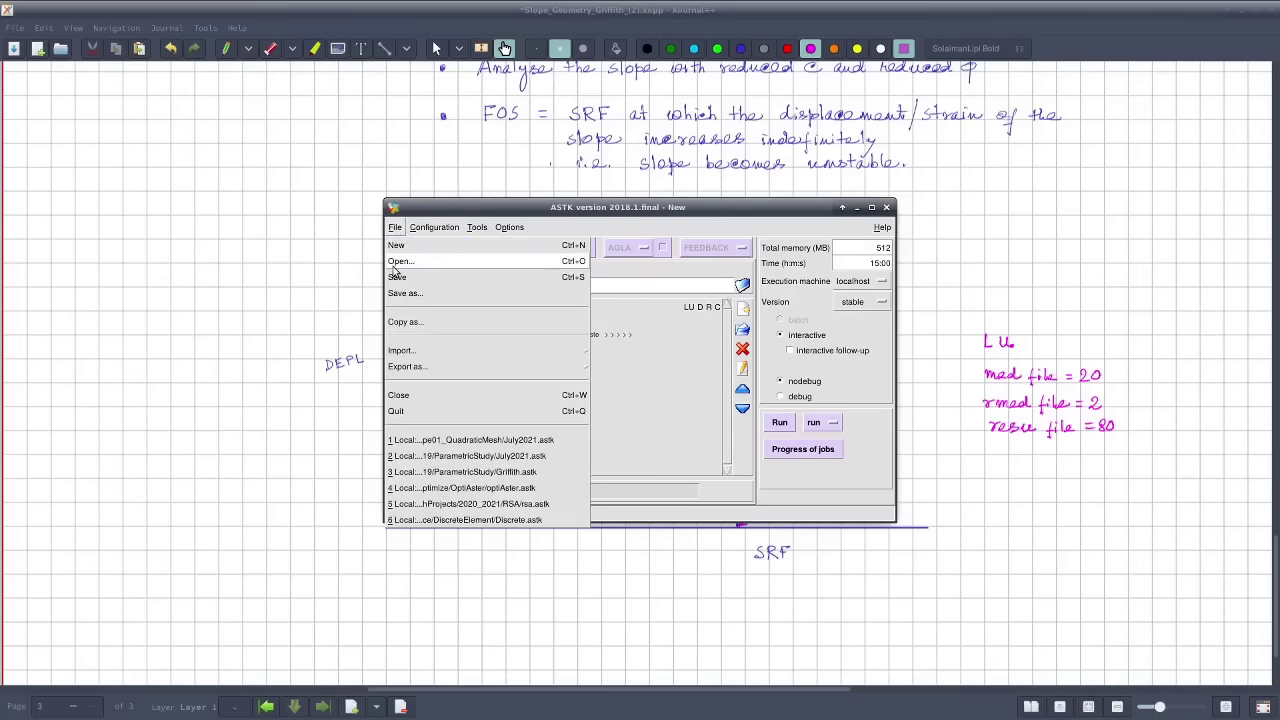
pyautogui.click(400, 265)
pyautogui.click(639, 404)
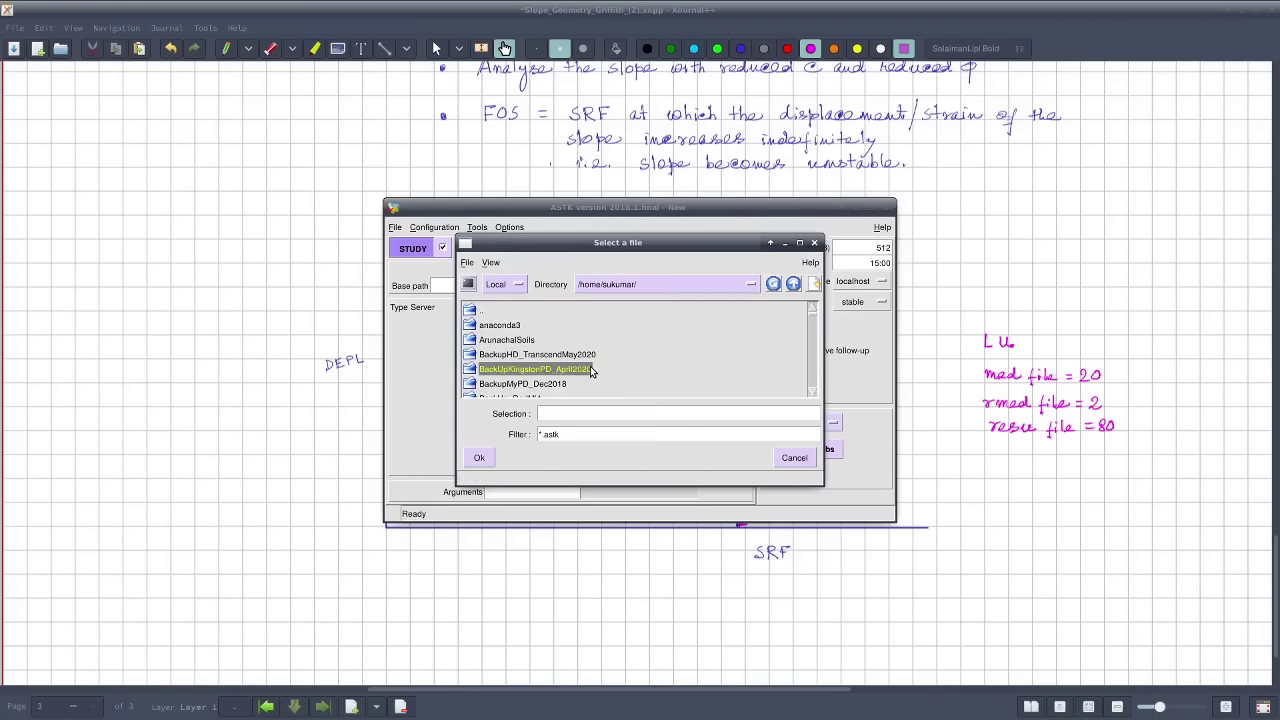
# Browse into the BTechProjects folder in the file selector
pyautogui.click(812, 392)
pyautogui.click(812, 392)
pyautogui.click(812, 392)
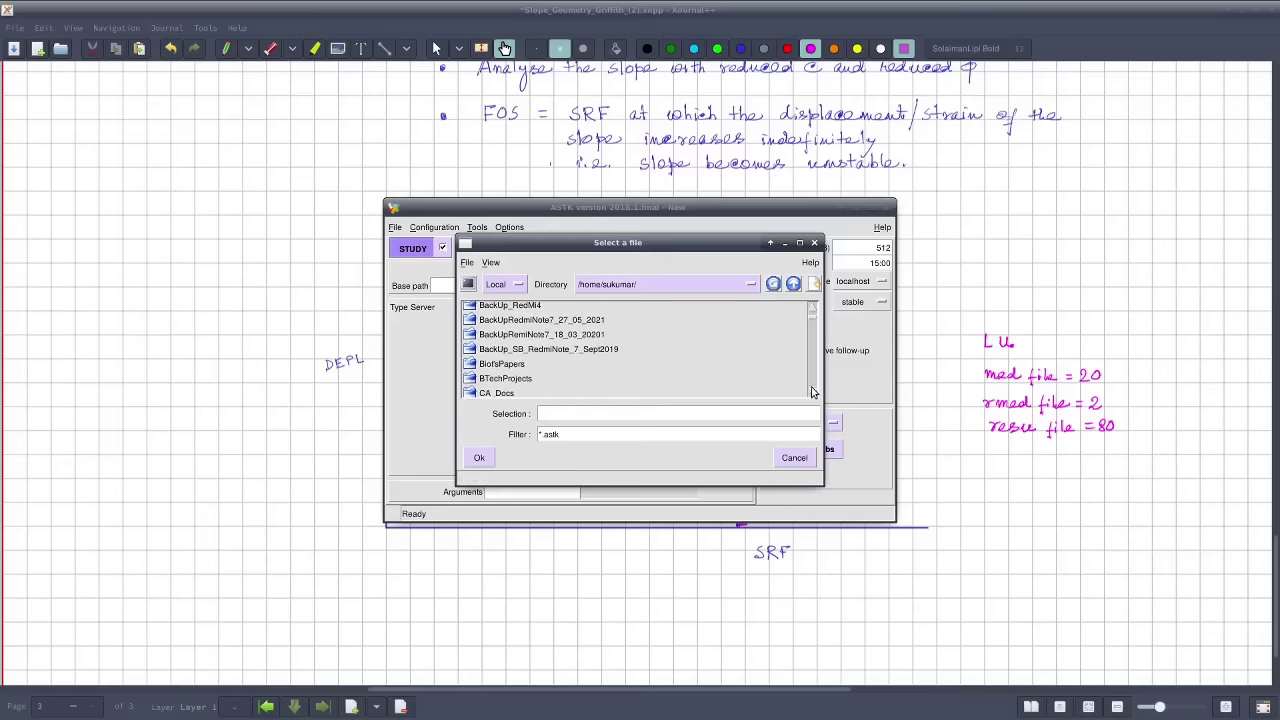
pyautogui.click(516, 380)
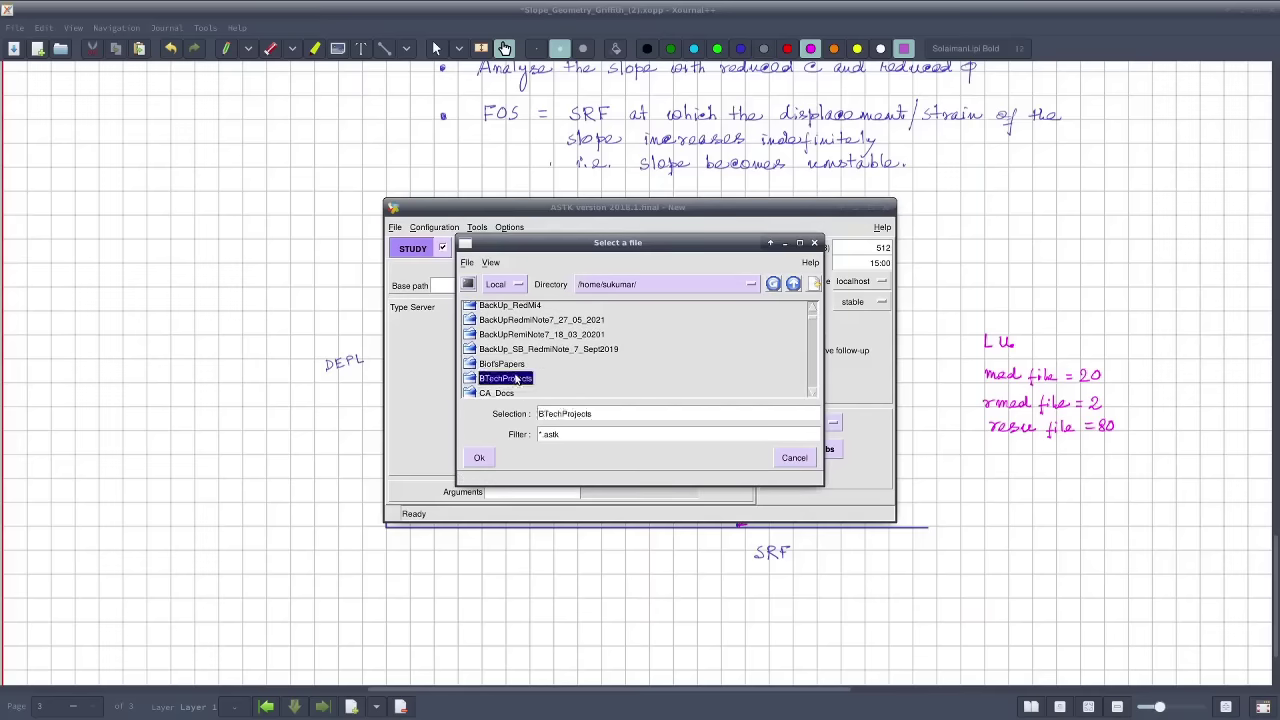
pyautogui.doubleClick(516, 380)
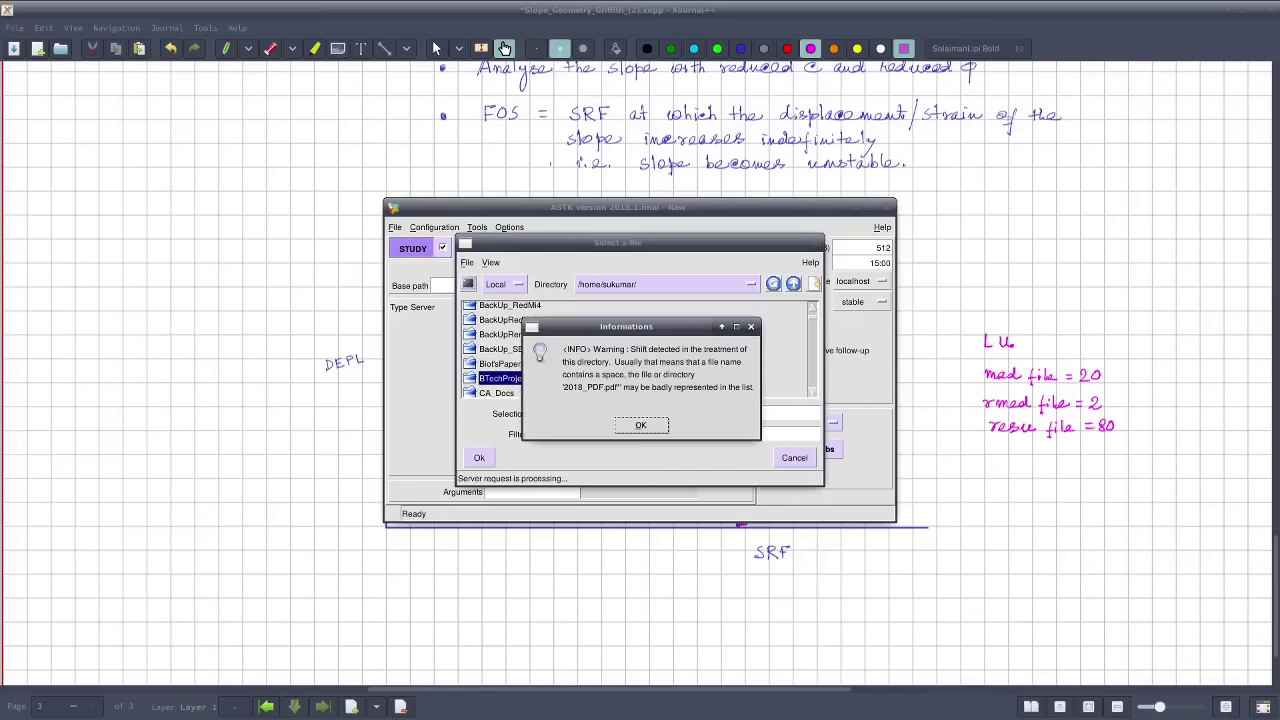
pyautogui.click(641, 425)
# Go through Project_2018_19 > ParametricStudy > Slope01_QuadraticMesh and load Parametric_July022021.astk
pyautogui.click(675, 310)
pyautogui.doubleClick(675, 310)
pyautogui.click(621, 326)
pyautogui.doubleClick(621, 326)
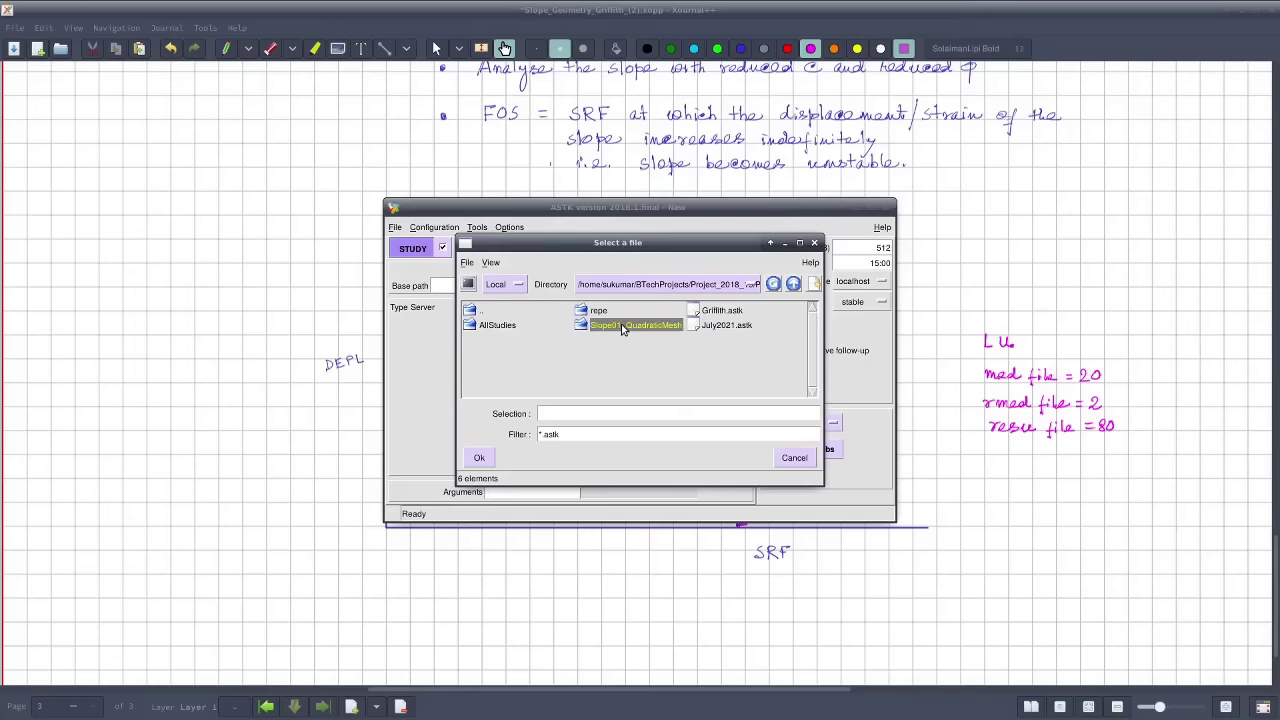
pyautogui.doubleClick(621, 326)
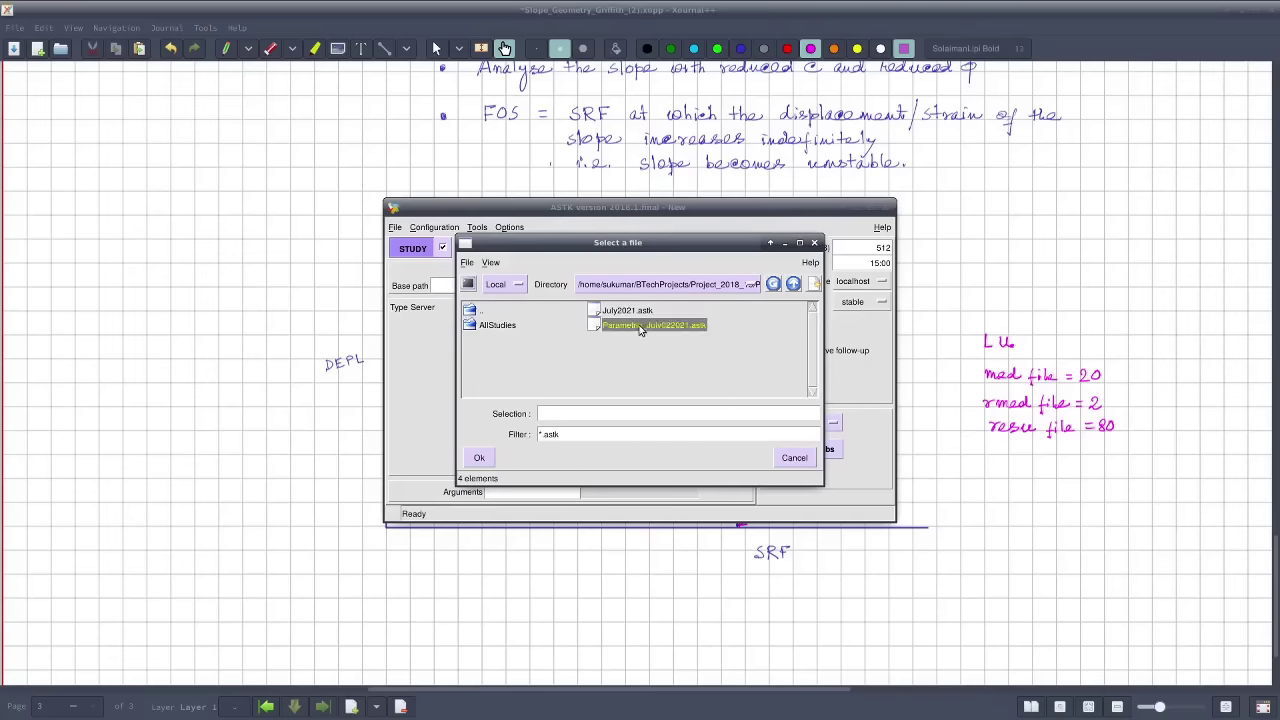
pyautogui.click(640, 327)
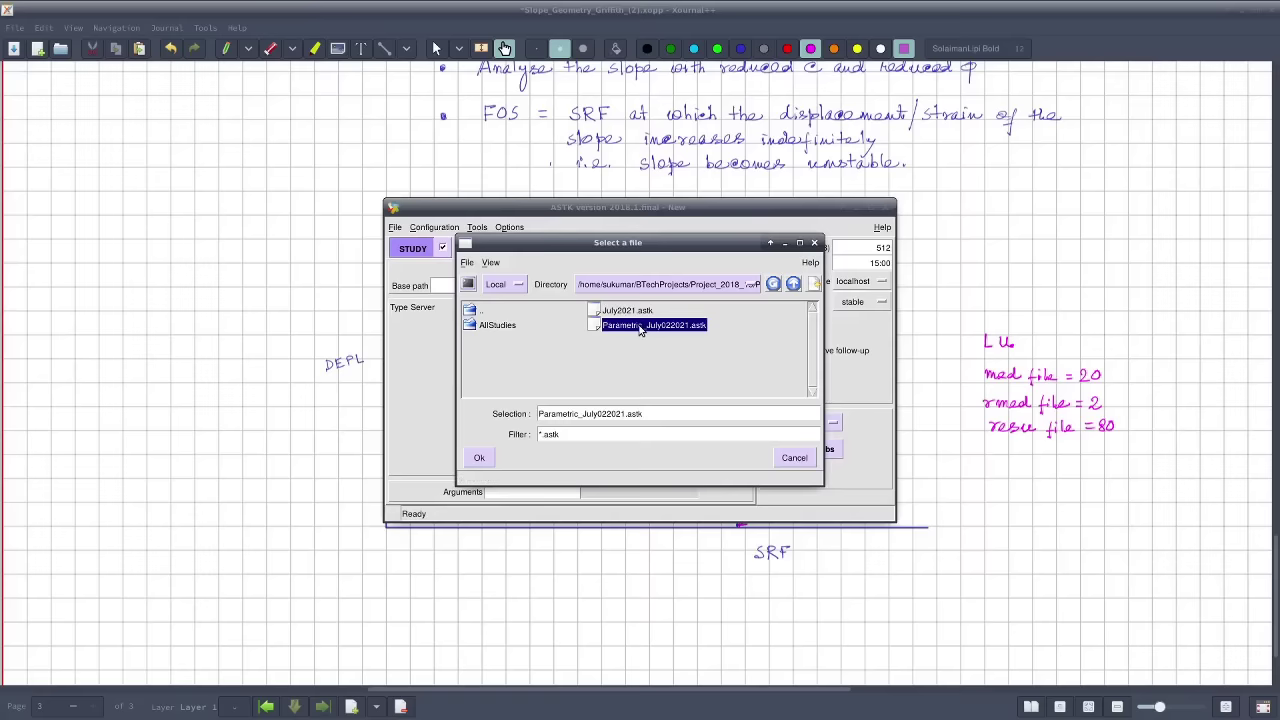
pyautogui.click(478, 459)
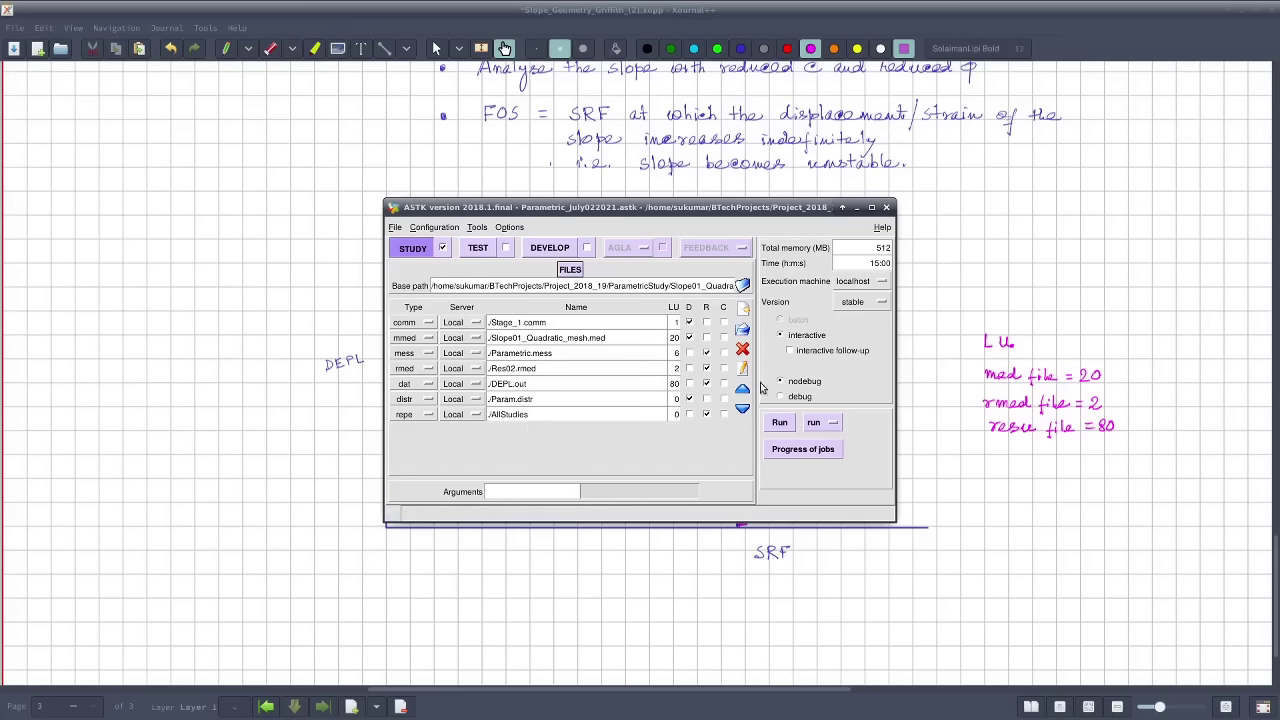
# Set total memory to 16000 MB, the time limit to 3:15:00, and Code_Aster version 14.6
pyautogui.click(876, 251)
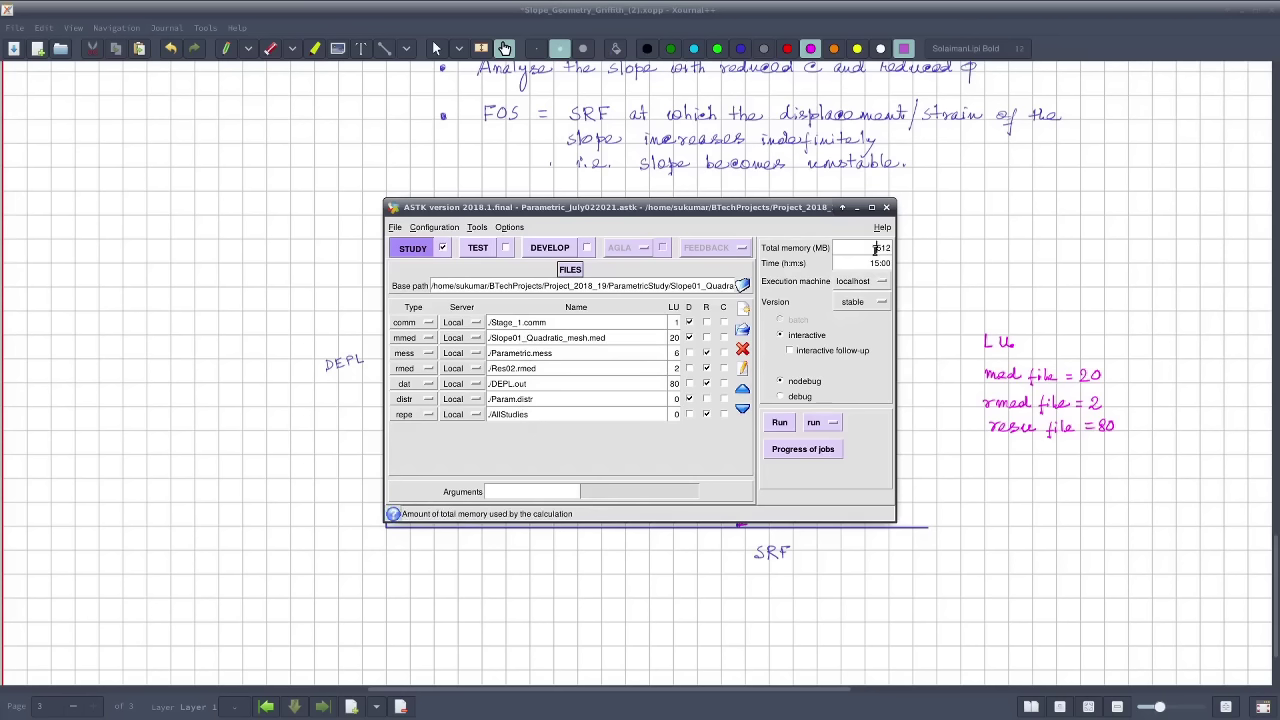
pyautogui.press('Delete')
pyautogui.press('Delete')
pyautogui.press('Delete')
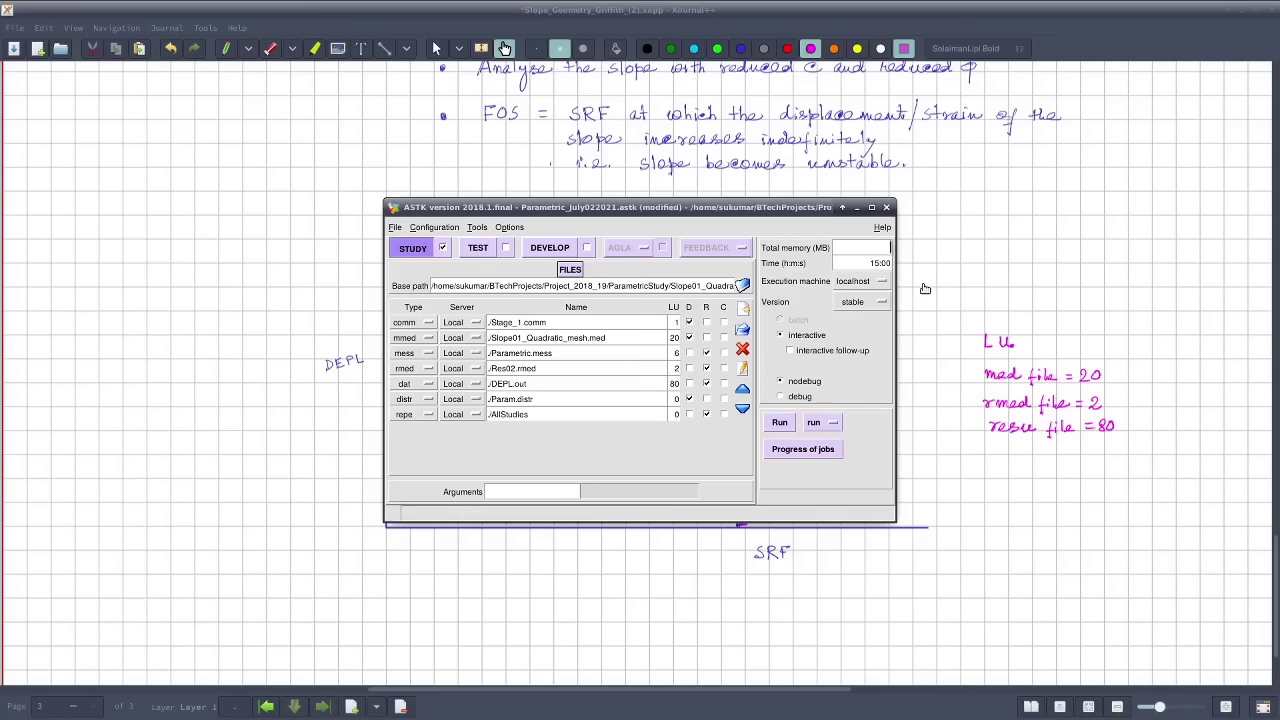
pyautogui.write('16000')
pyautogui.click(867, 262)
pyautogui.write('3')
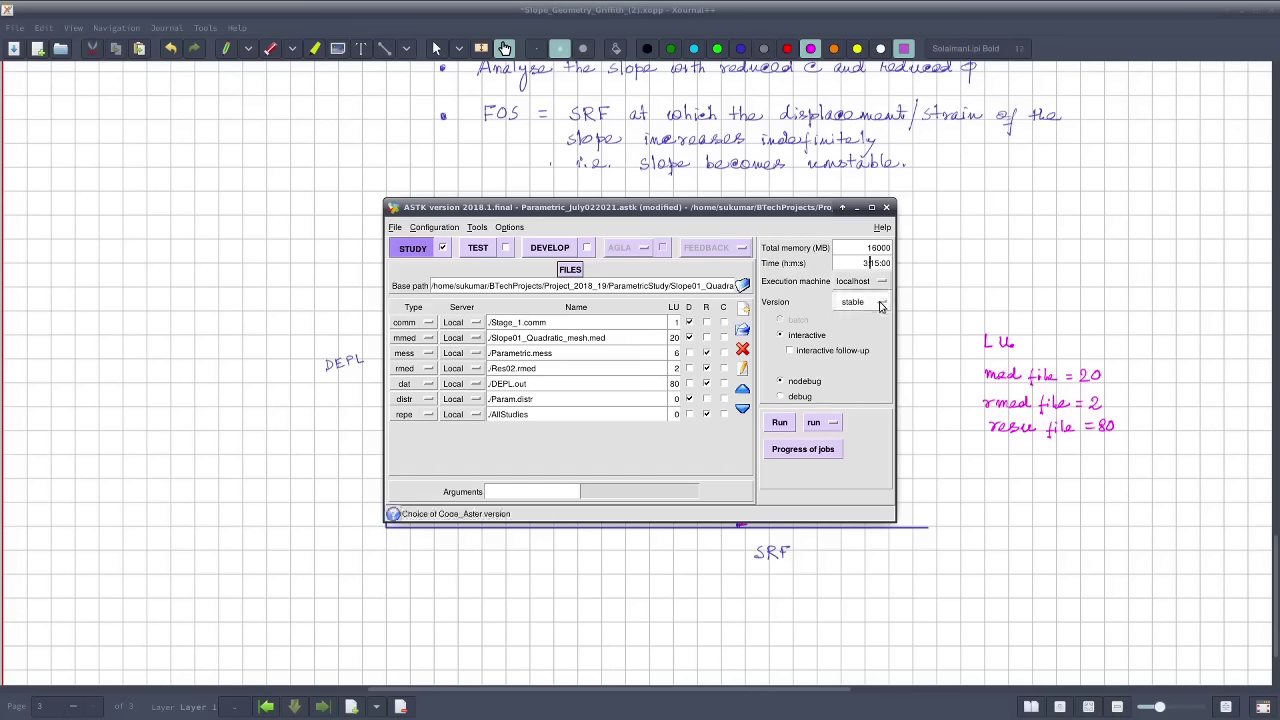
pyautogui.click(881, 304)
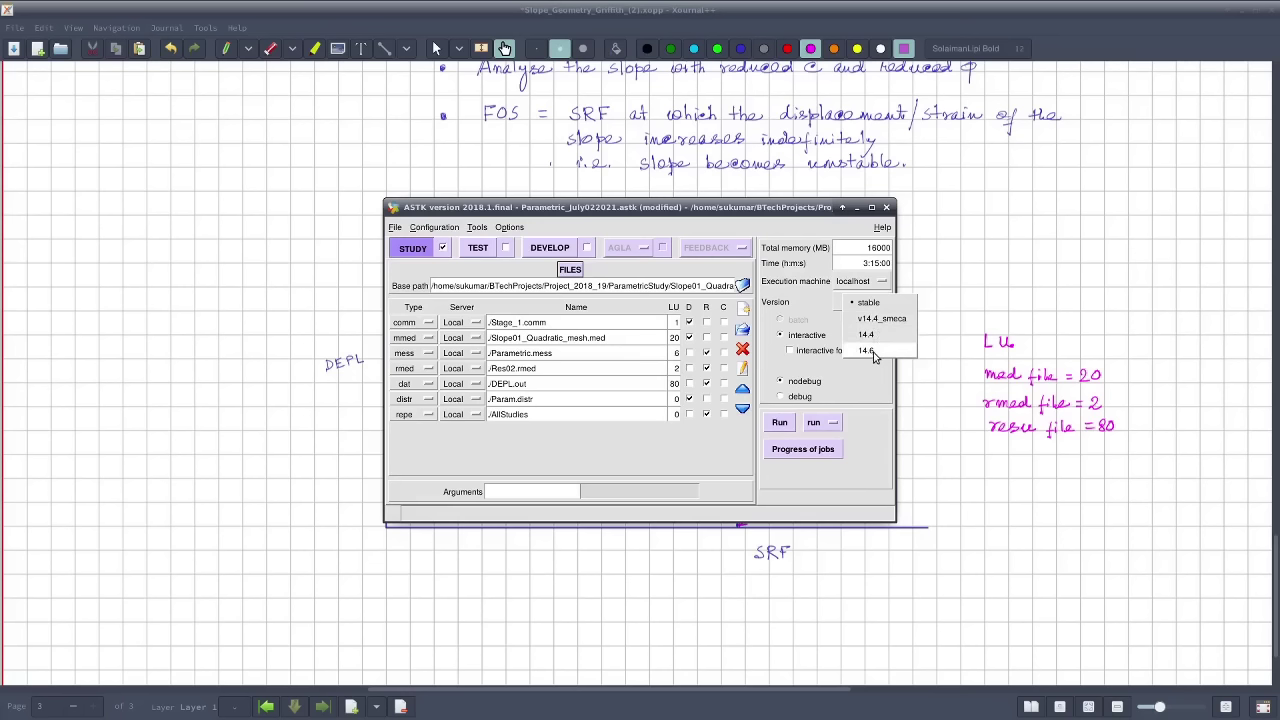
pyautogui.click(866, 351)
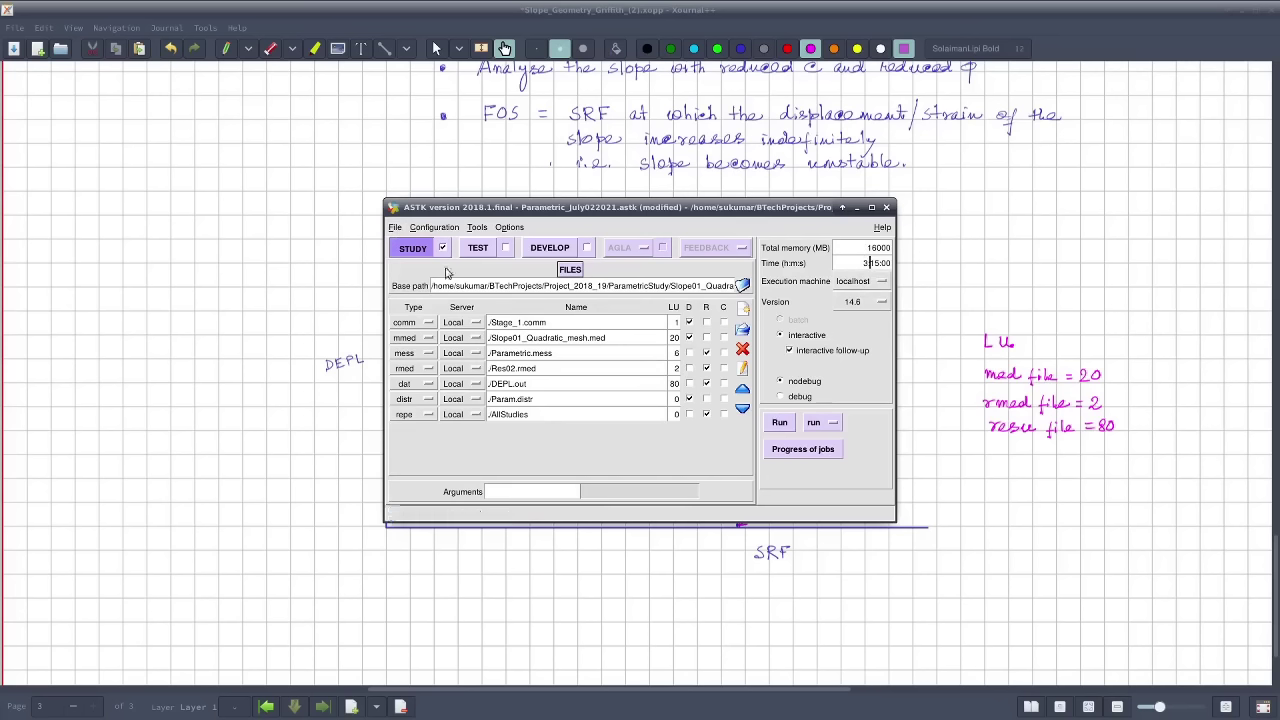
# Save the study, then set the distrib run option to Yes
pyautogui.click(395, 228)
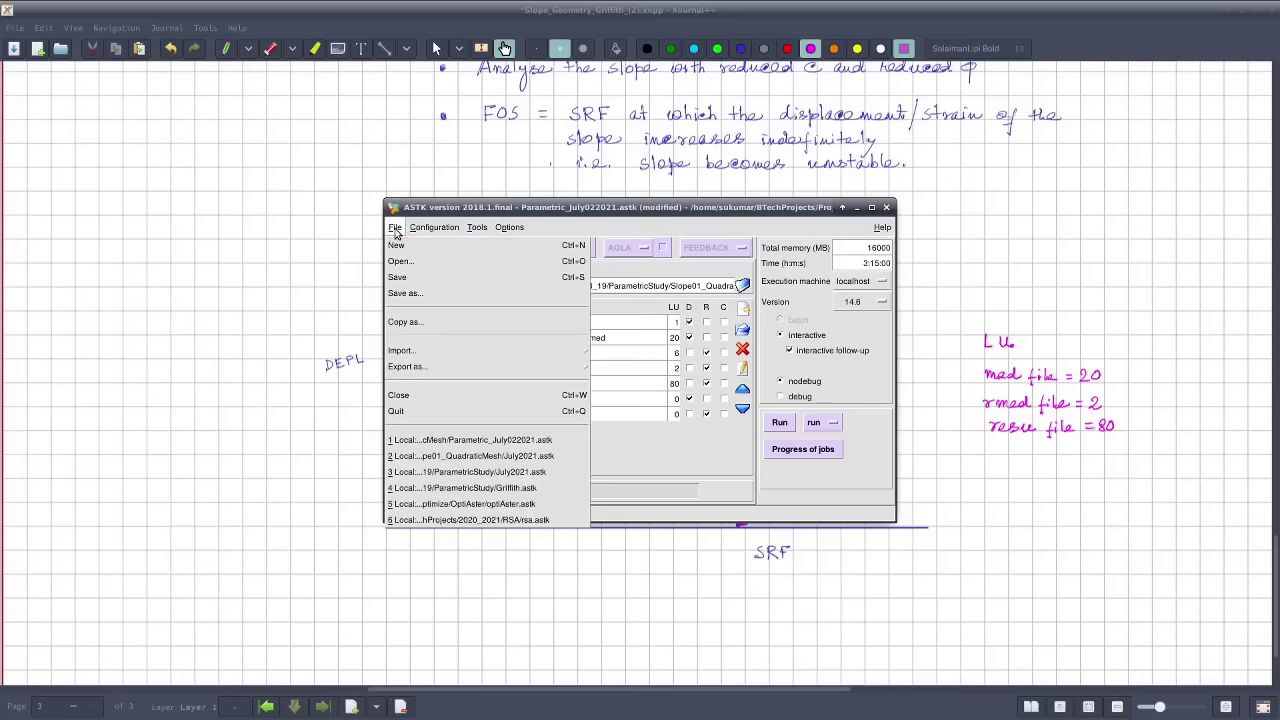
pyautogui.click(398, 277)
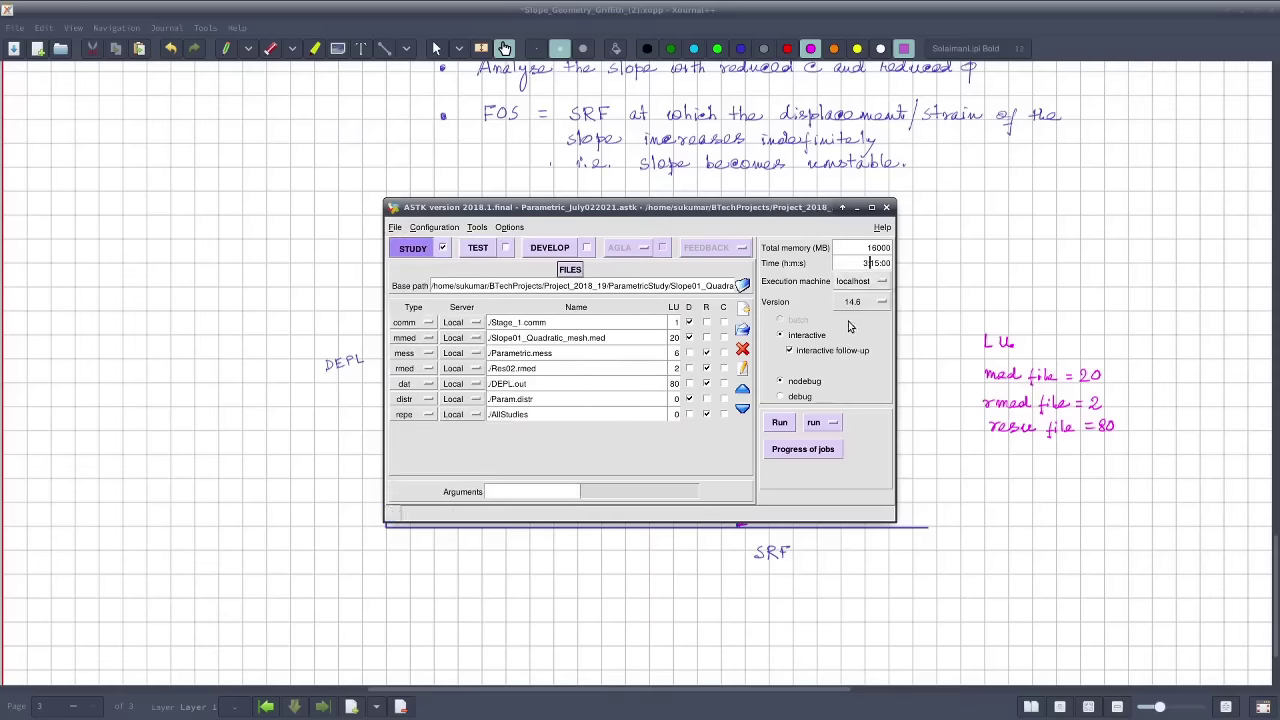
pyautogui.click(507, 228)
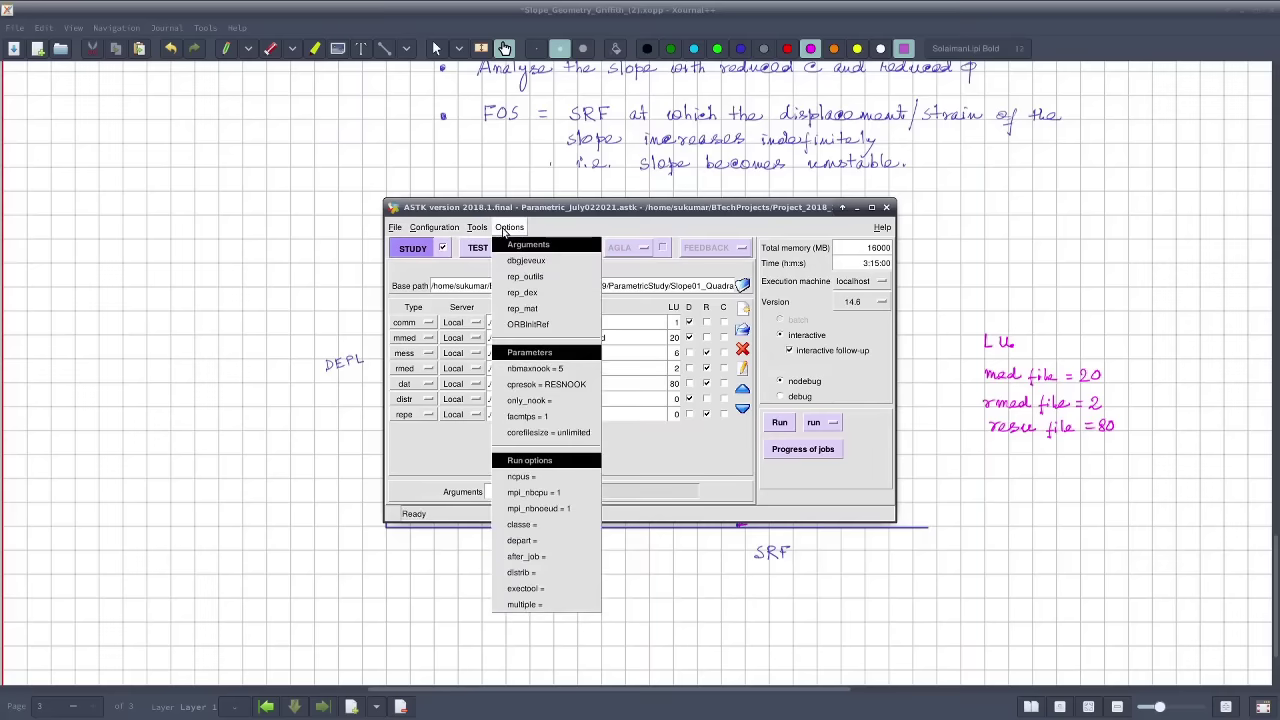
pyautogui.click(530, 573)
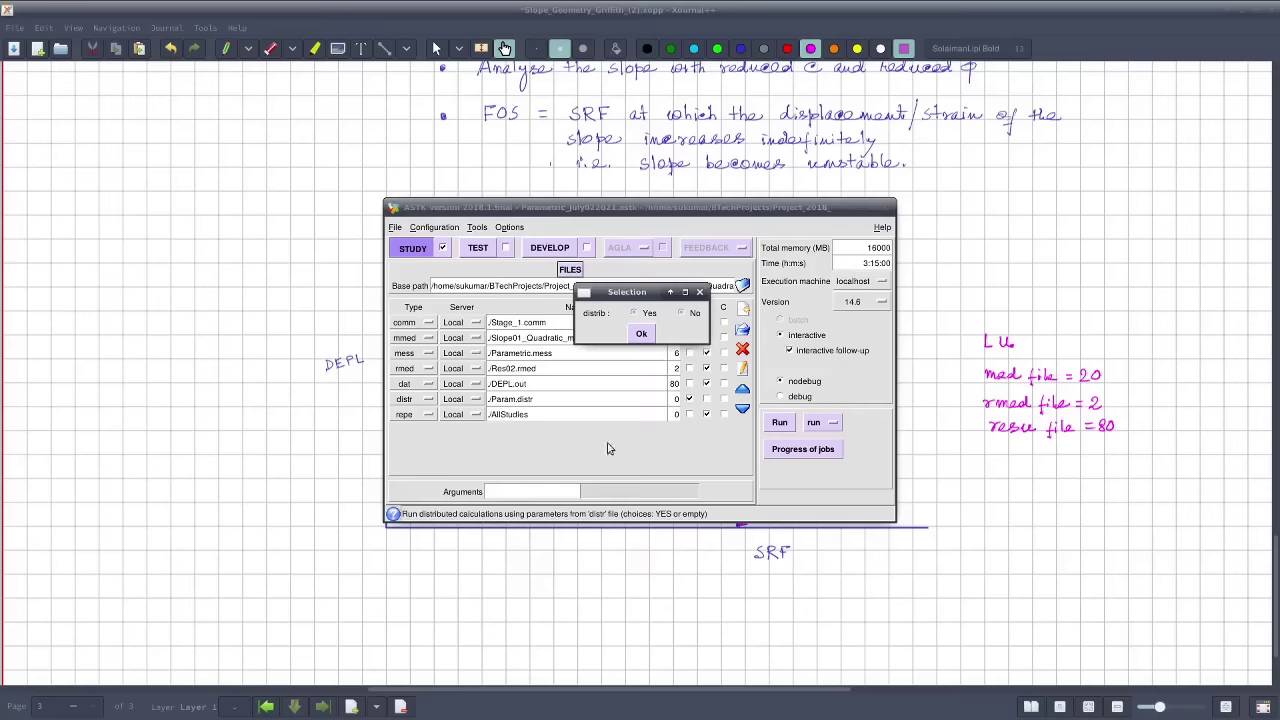
pyautogui.click(636, 316)
pyautogui.click(642, 336)
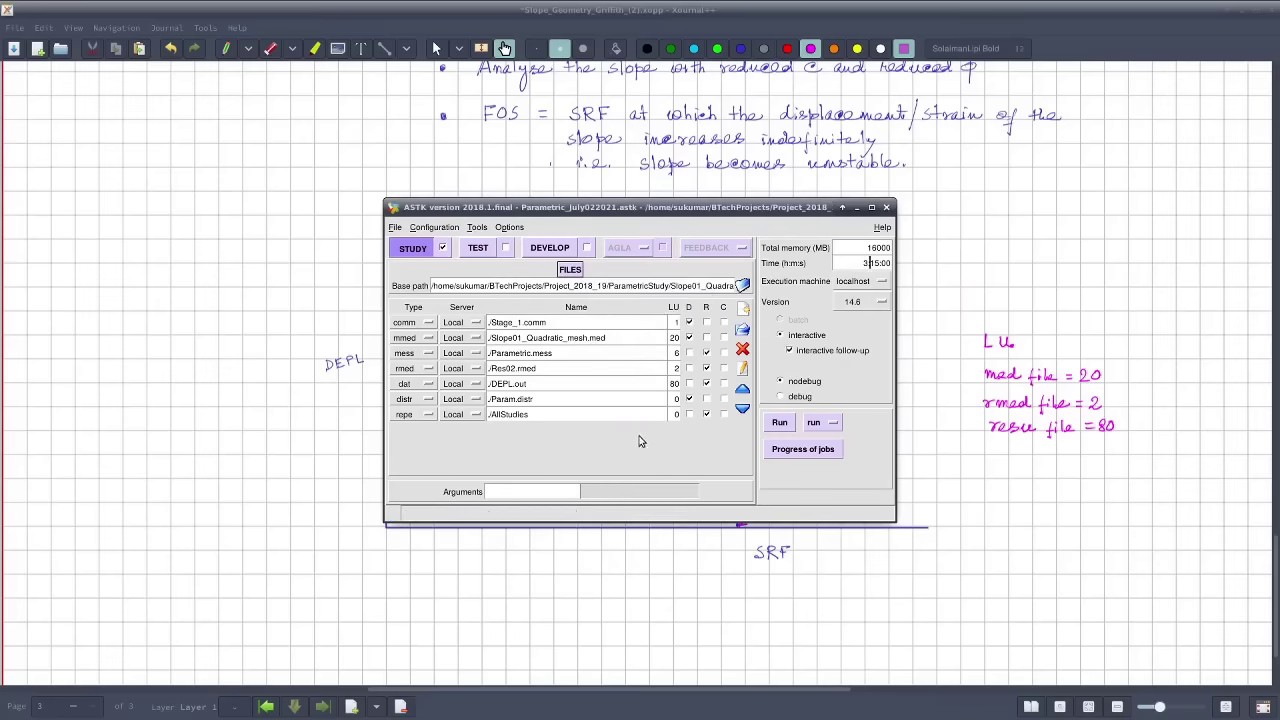
pyautogui.click(395, 227)
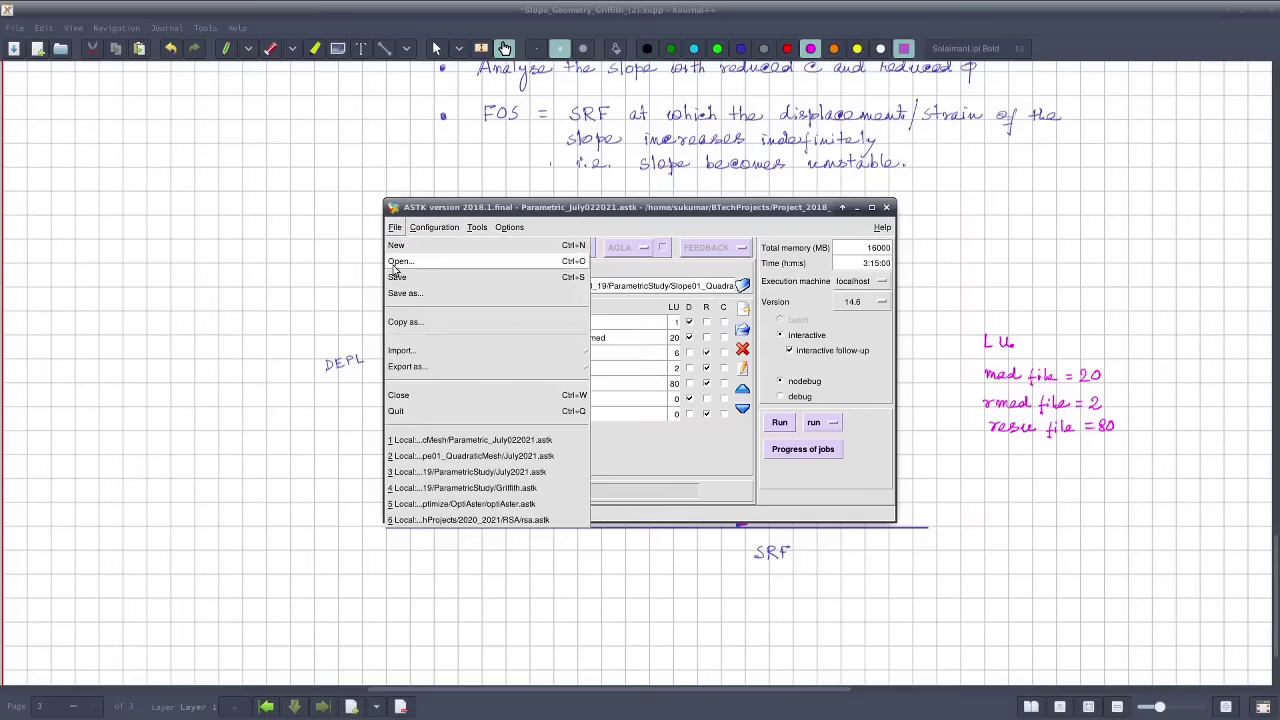
# Run the parametric study and confirm the launch with distrib=yes
pyautogui.click(395, 268)
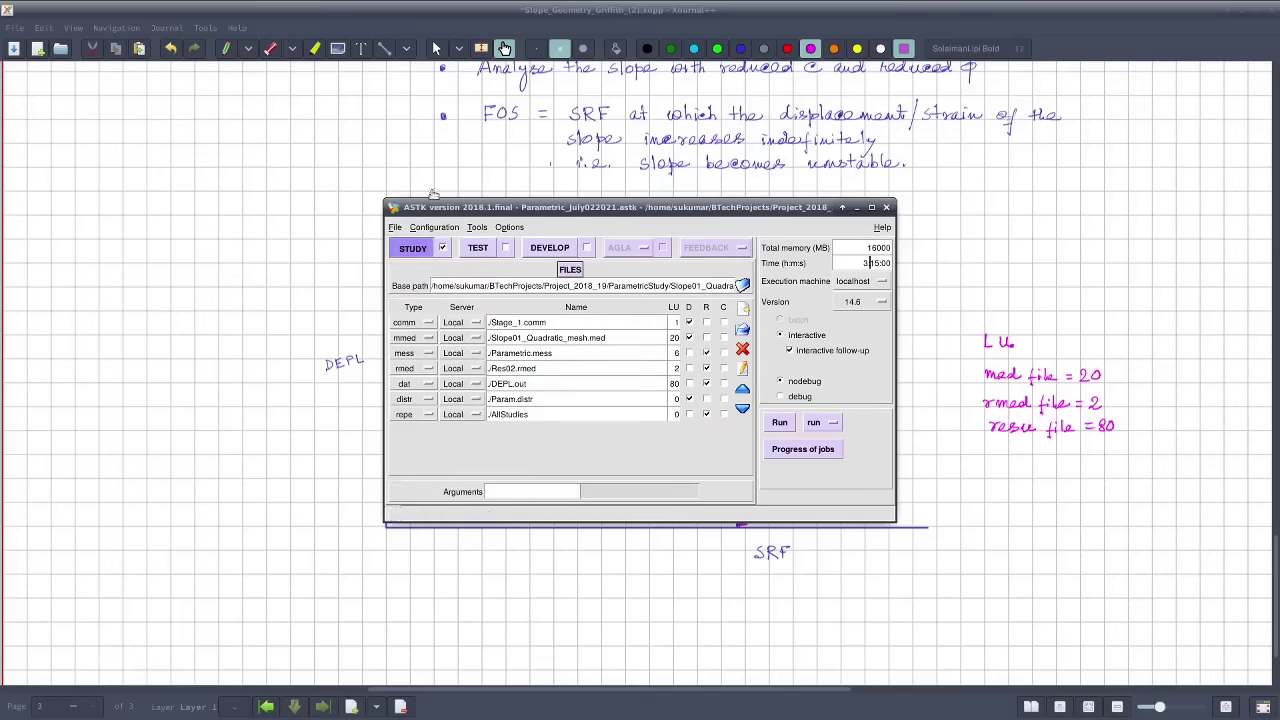
pyautogui.click(779, 423)
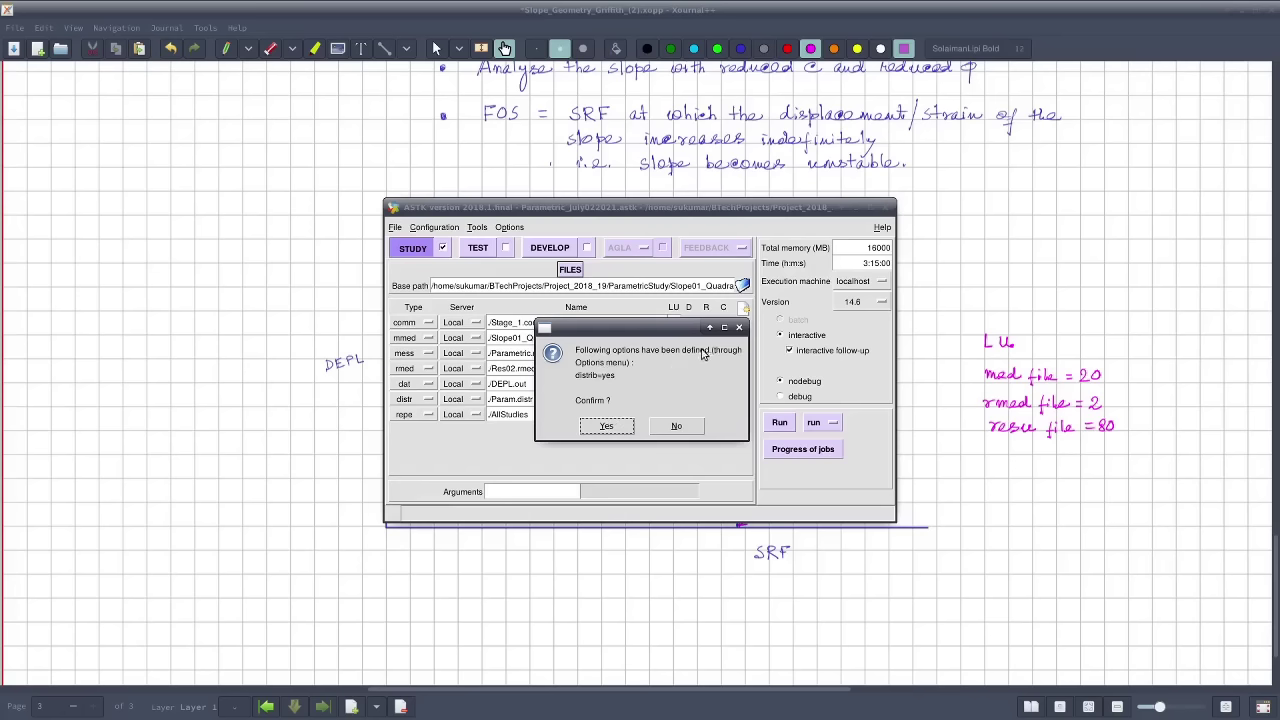
pyautogui.click(606, 427)
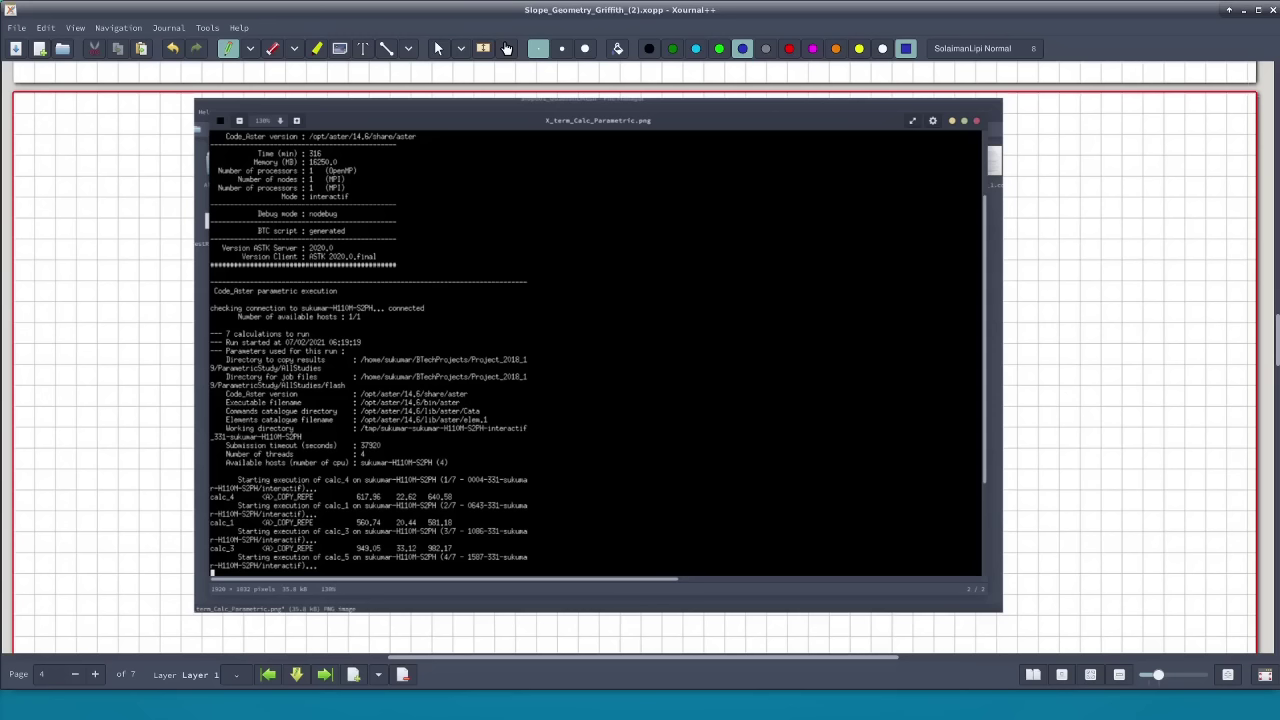
# Zoom in on the terminal capture and start handwriting 1·6 in the right margin with the pen
pyautogui.click(438, 48)
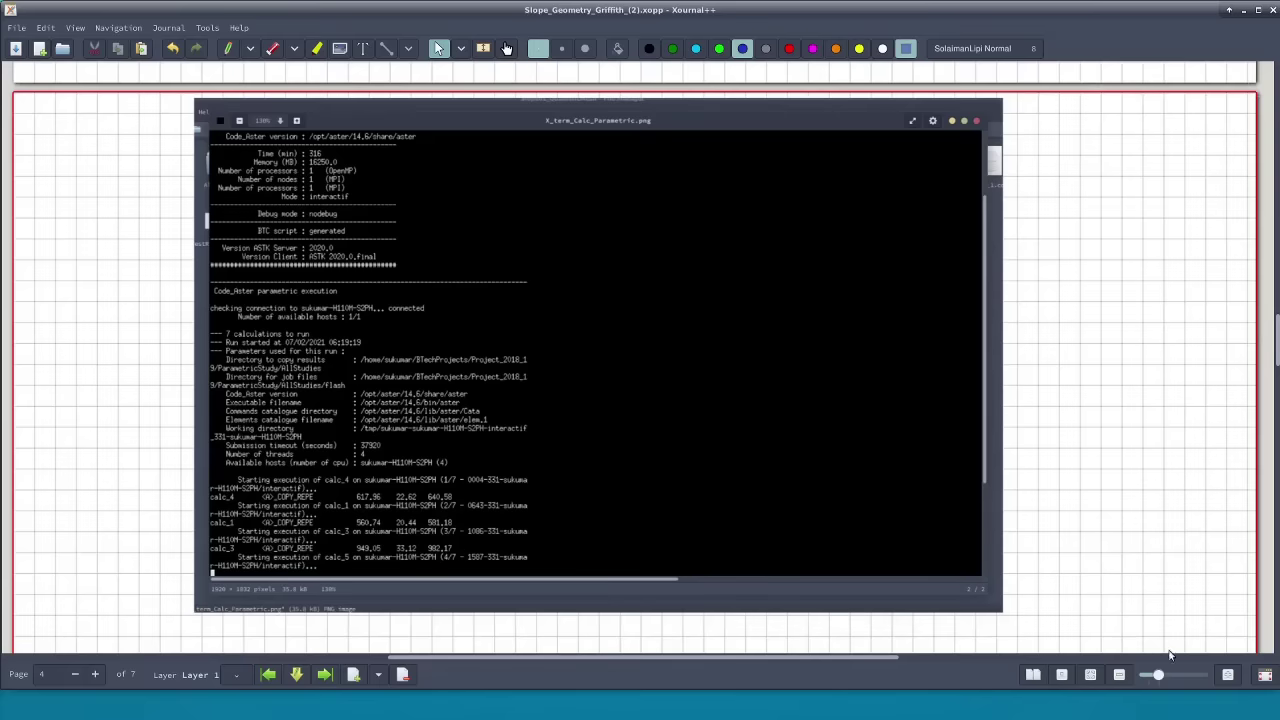
pyautogui.click(1230, 677)
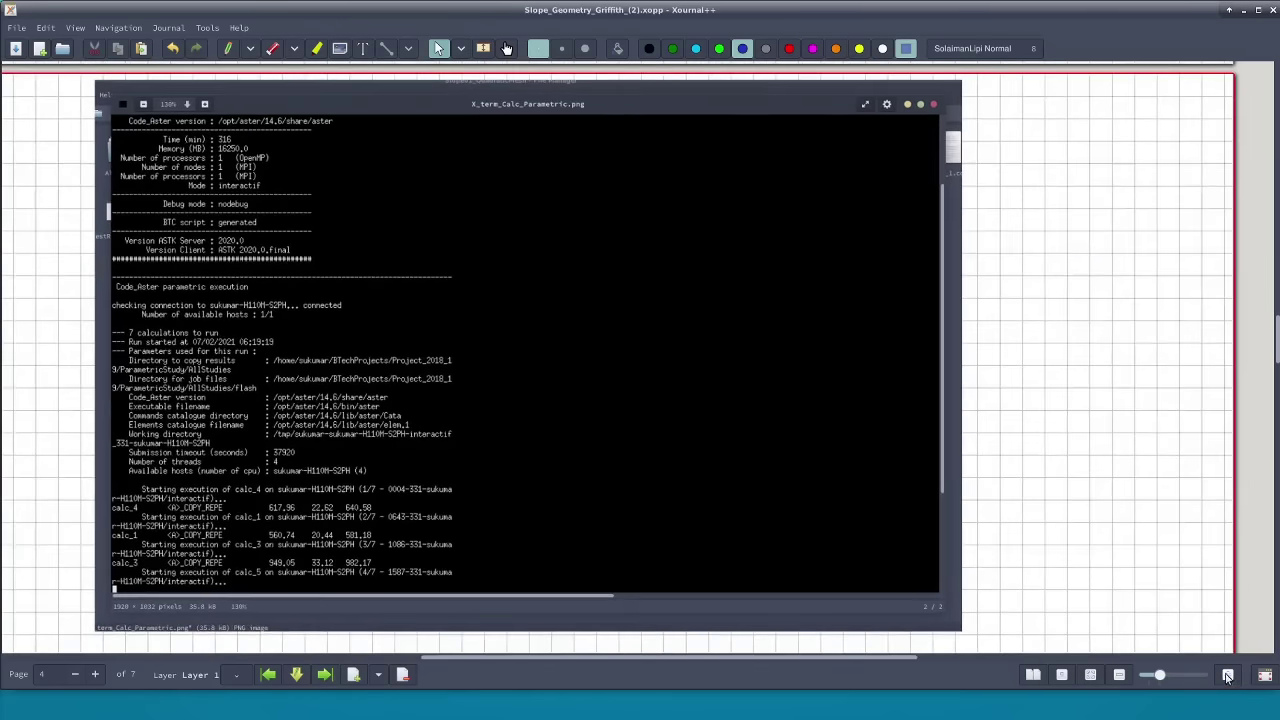
pyautogui.moveTo(735, 662); pyautogui.dragTo(680, 663)
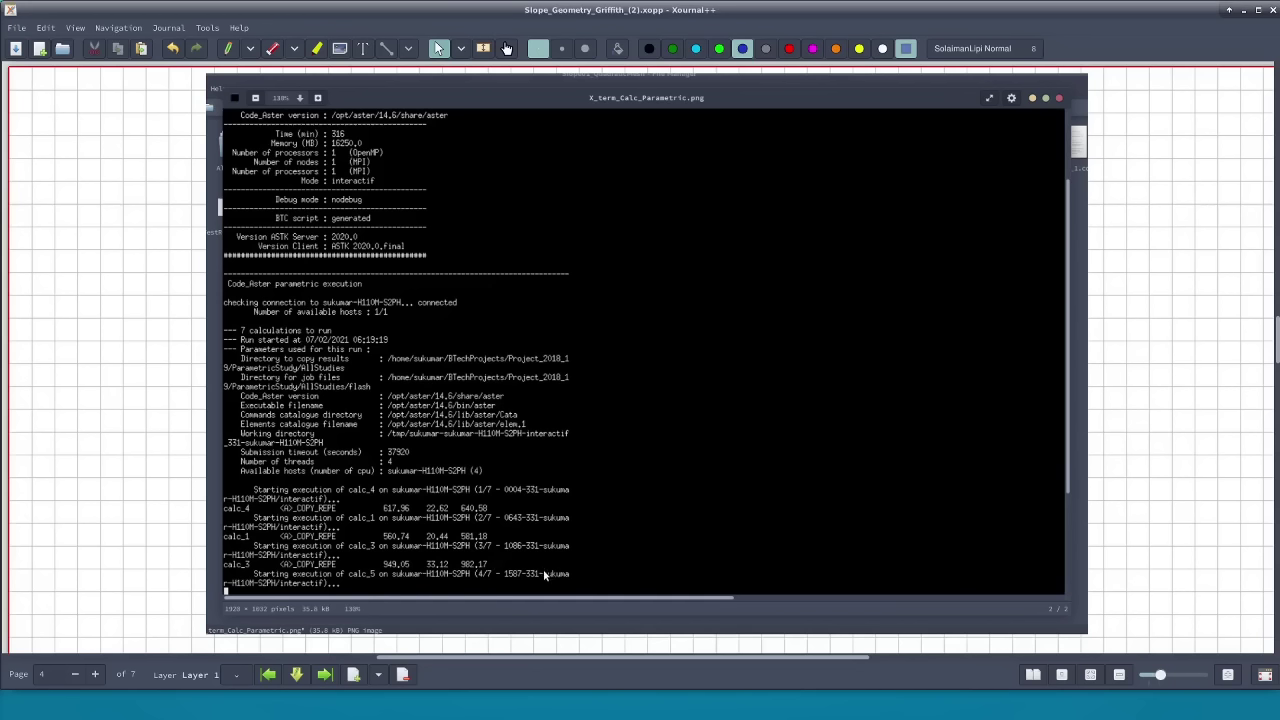
pyautogui.click(226, 49)
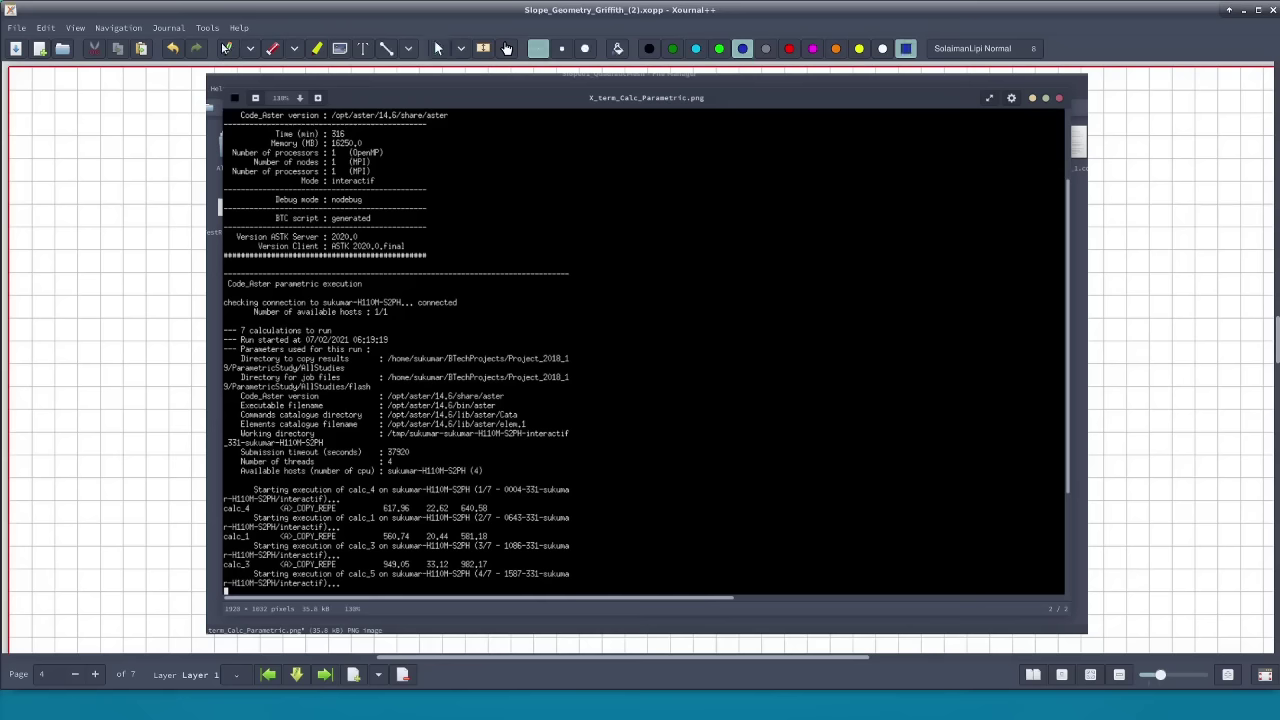
pyautogui.click(1161, 331)
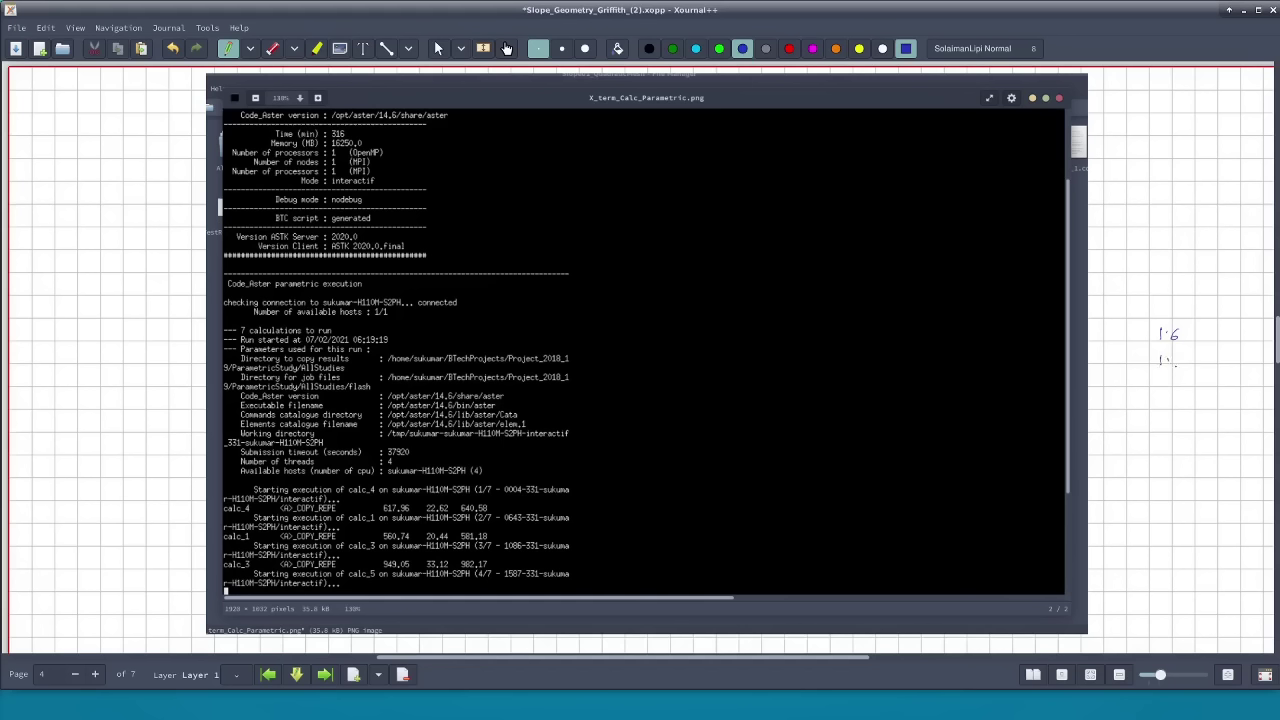
# Handwrite and underline 12,000, then move up from calc_5 to AllStudies in File Manager
pyautogui.moveTo(1180, 355); pyautogui.dragTo(1175, 362)
pyautogui.click(1184, 365)
pyautogui.moveTo(1183, 401); pyautogui.dragTo(1205, 401)
pyautogui.moveTo(1146, 418); pyautogui.dragTo(1211, 416)
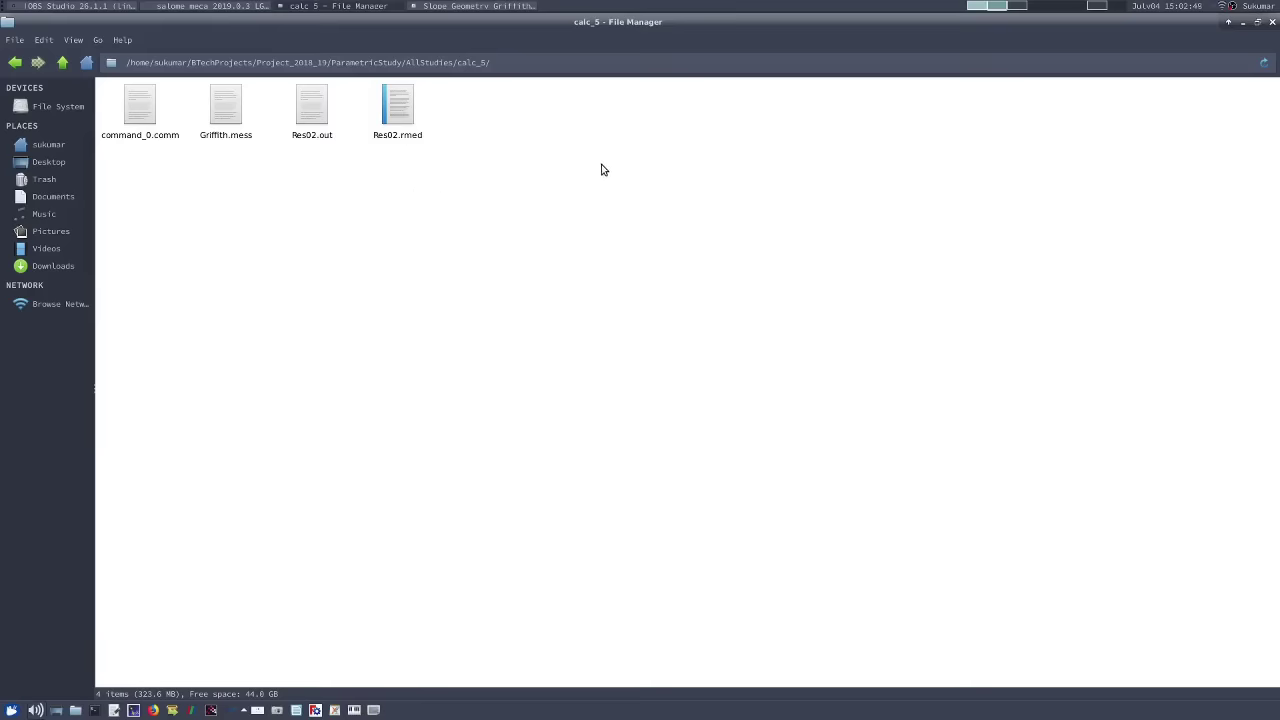
pyautogui.click(62, 62)
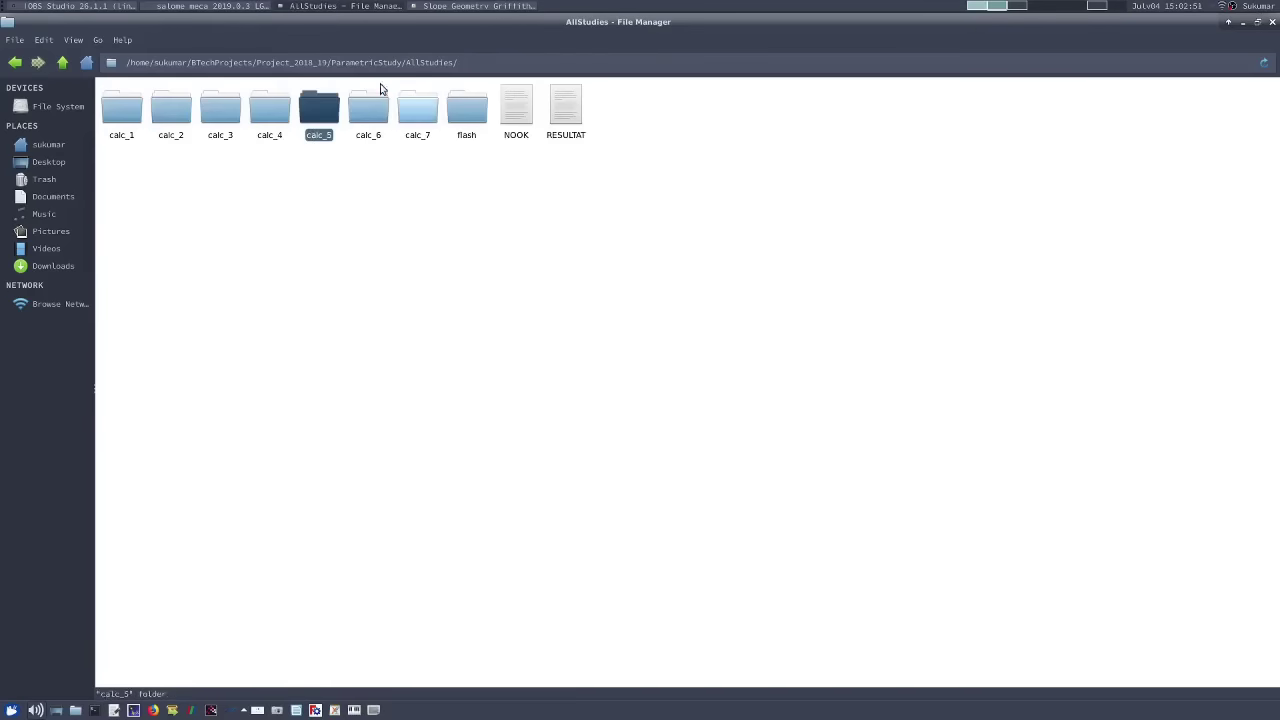
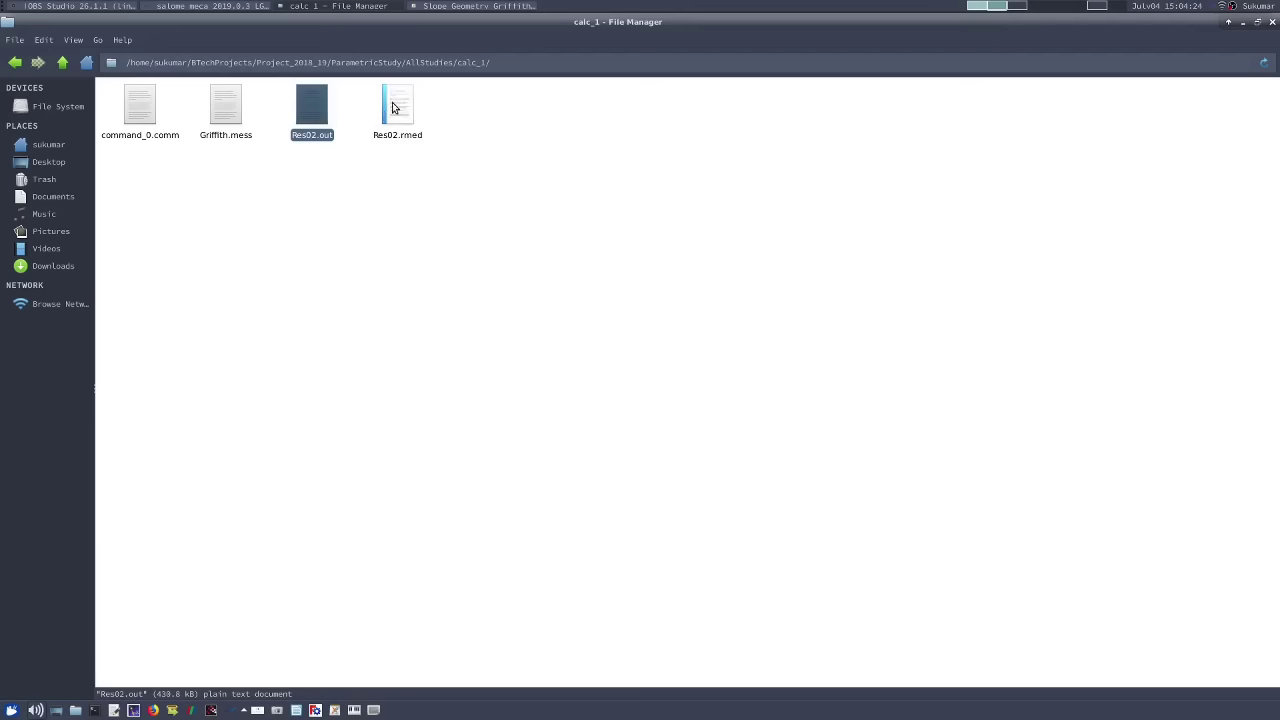
pyautogui.click(395, 108)
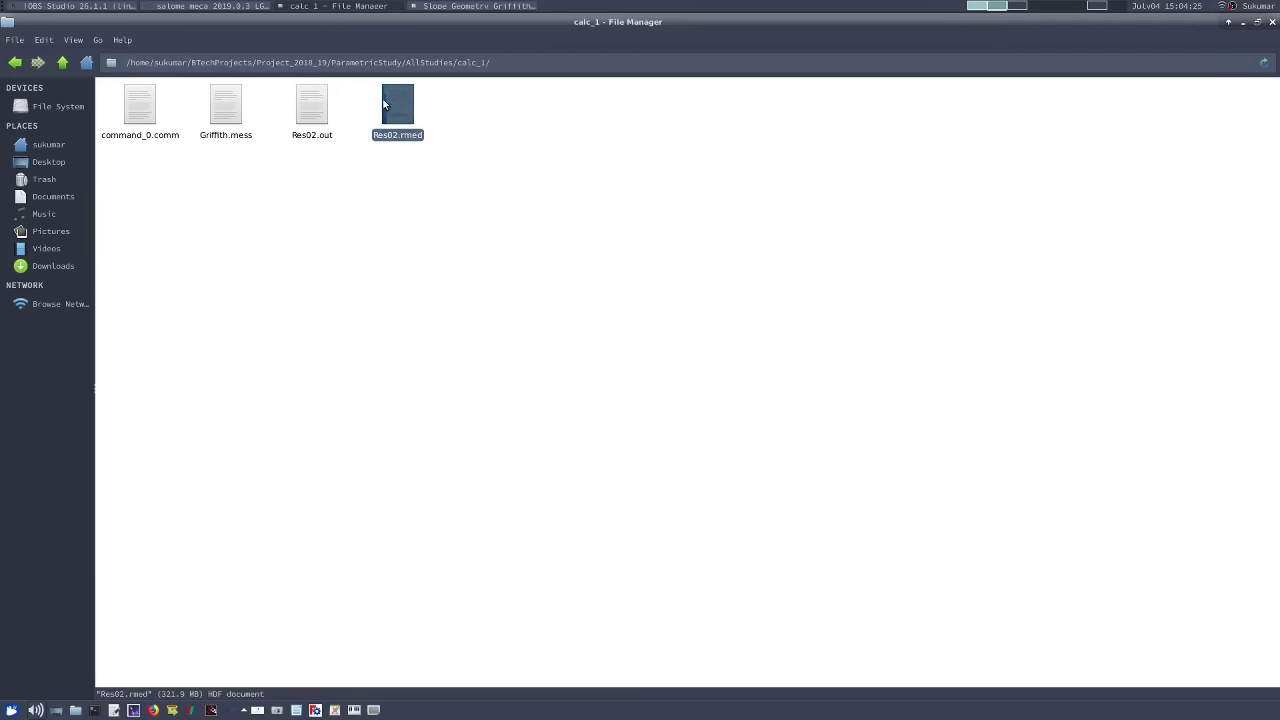
pyautogui.click(225, 110)
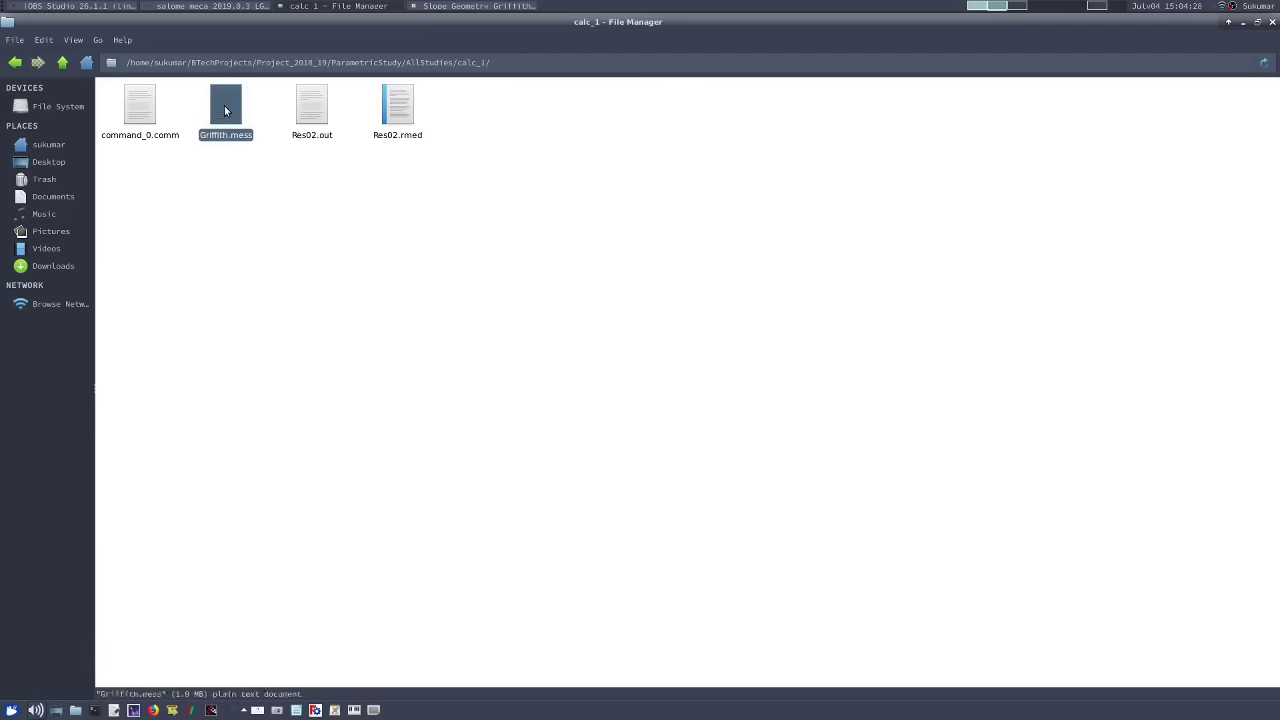
pyautogui.click(145, 106)
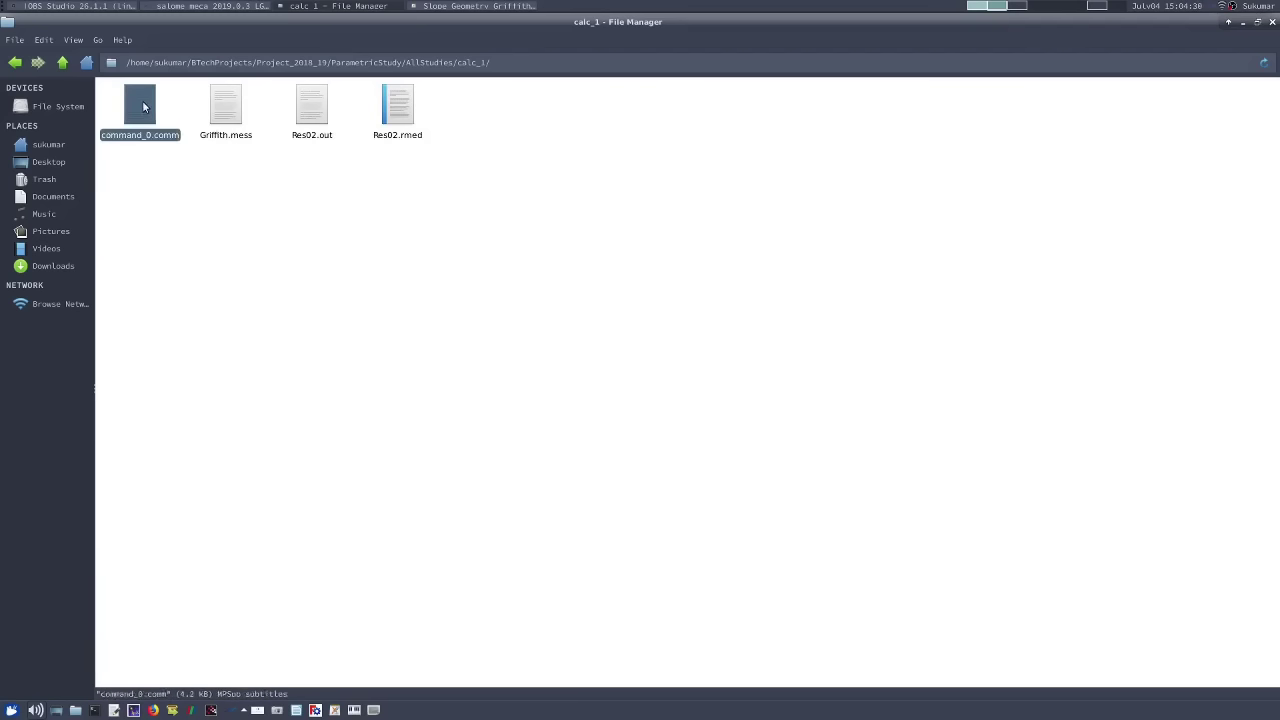
# Read through the Griffith.mess log (C = 15000, PSI = 5, Phi = 20) in Kate, then return to calc_1
pyautogui.doubleClick(225, 110)
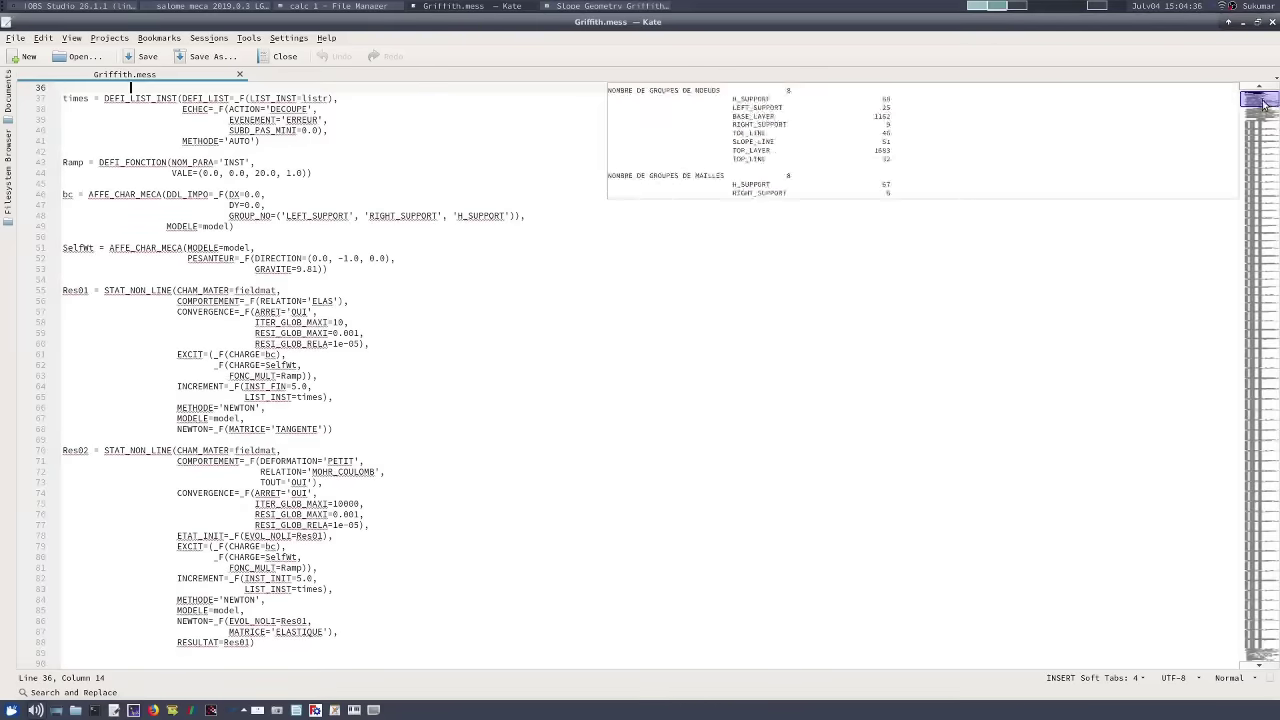
pyautogui.moveTo(1255, 100); pyautogui.dragTo(1256, 658)
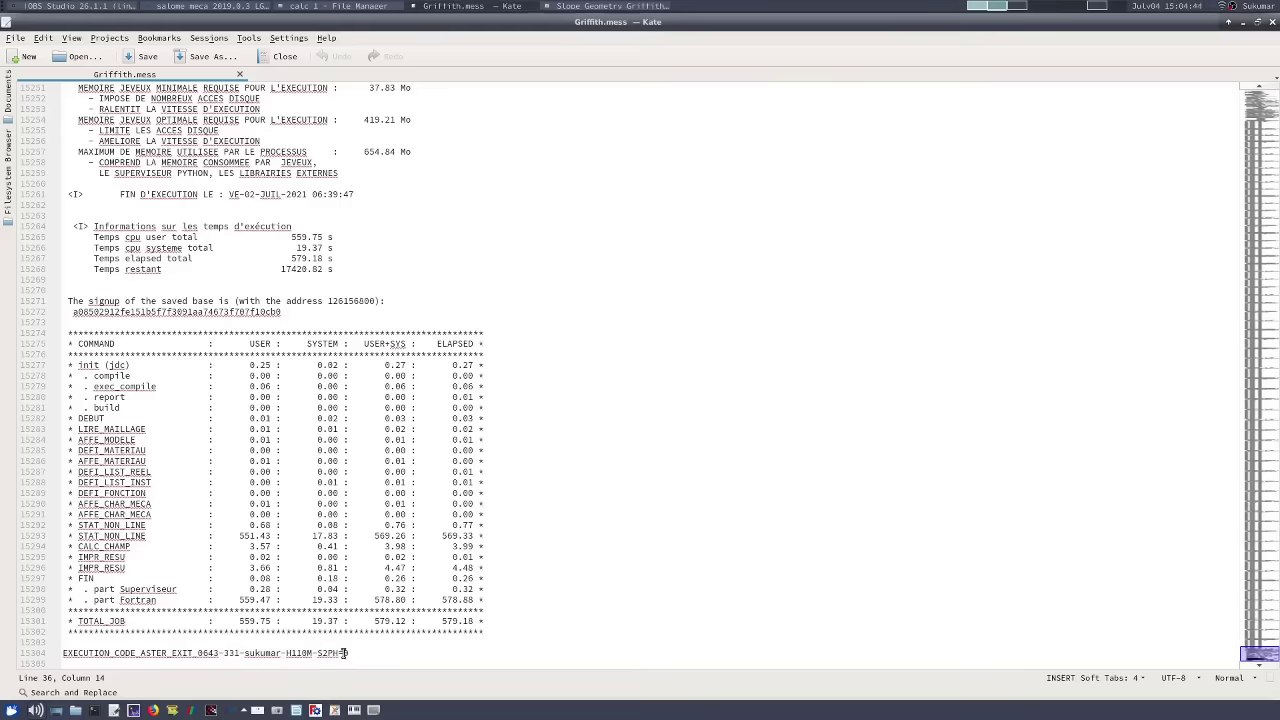
pyautogui.click(1250, 657)
pyautogui.moveTo(1250, 657); pyautogui.dragTo(1220, 105)
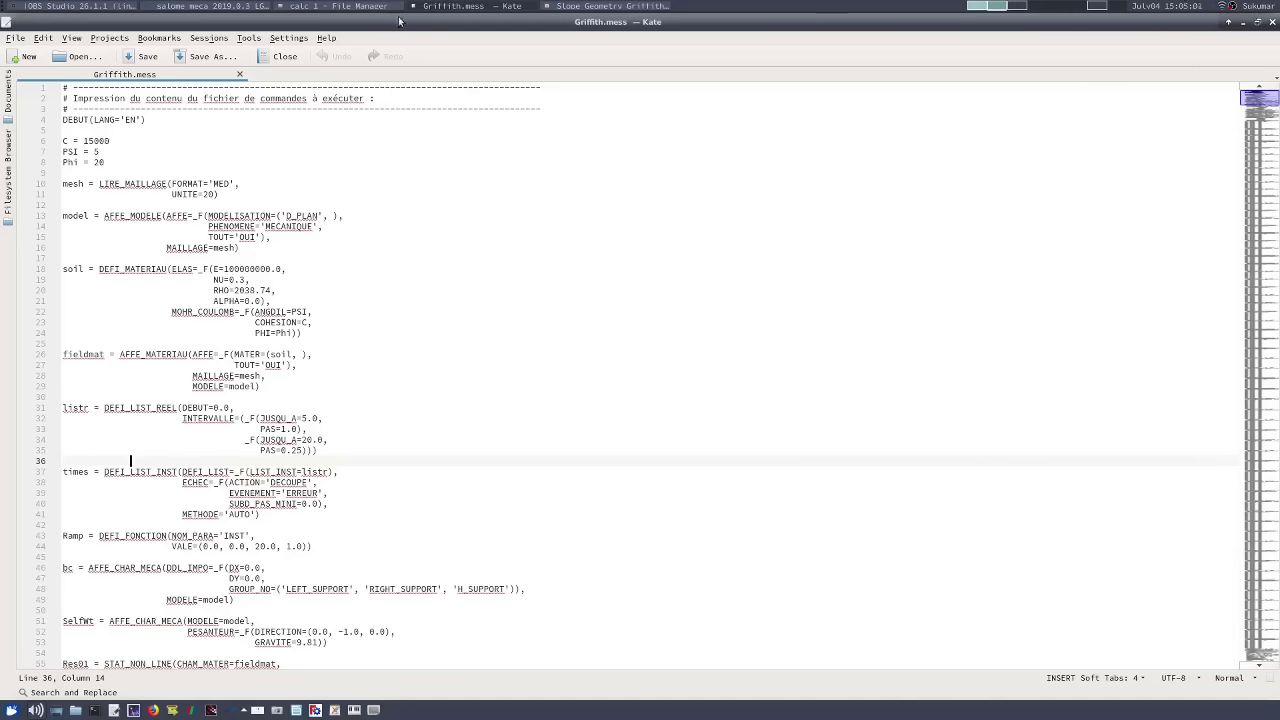
pyautogui.click(299, 9)
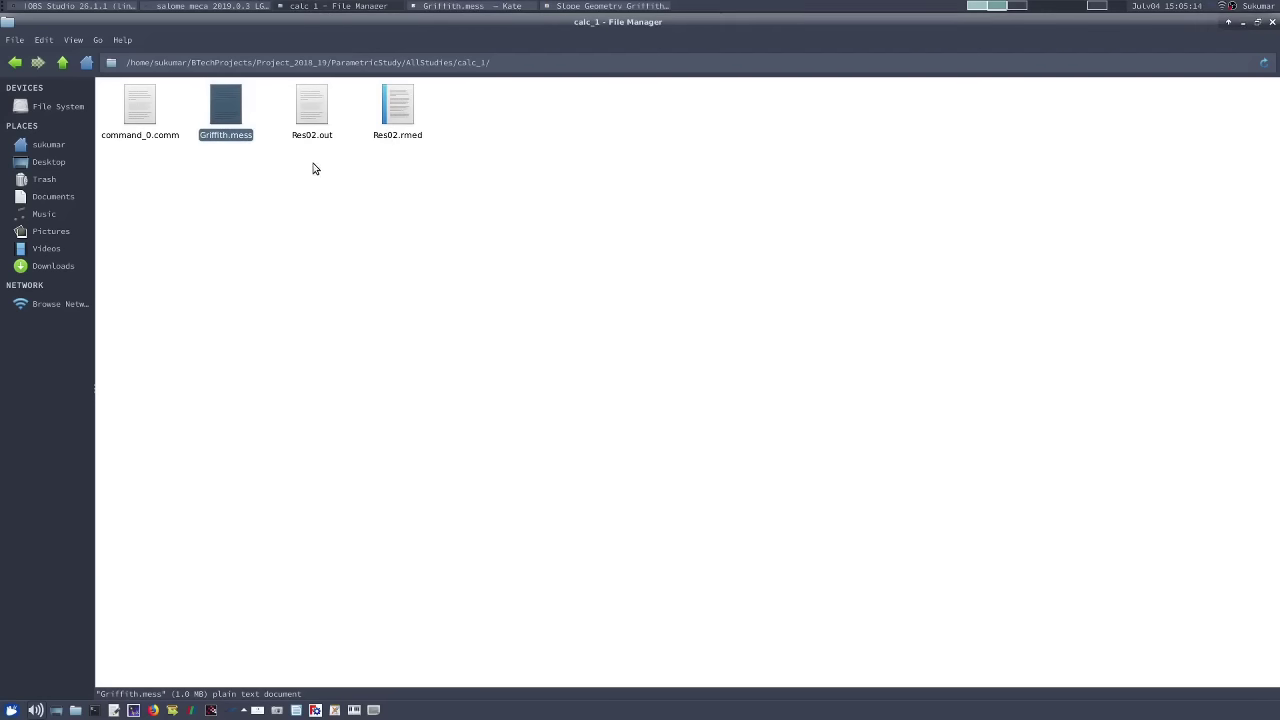
# Open Res02.out in Kate, read its displacement extremes, then minimise the editor
pyautogui.doubleClick(312, 106)
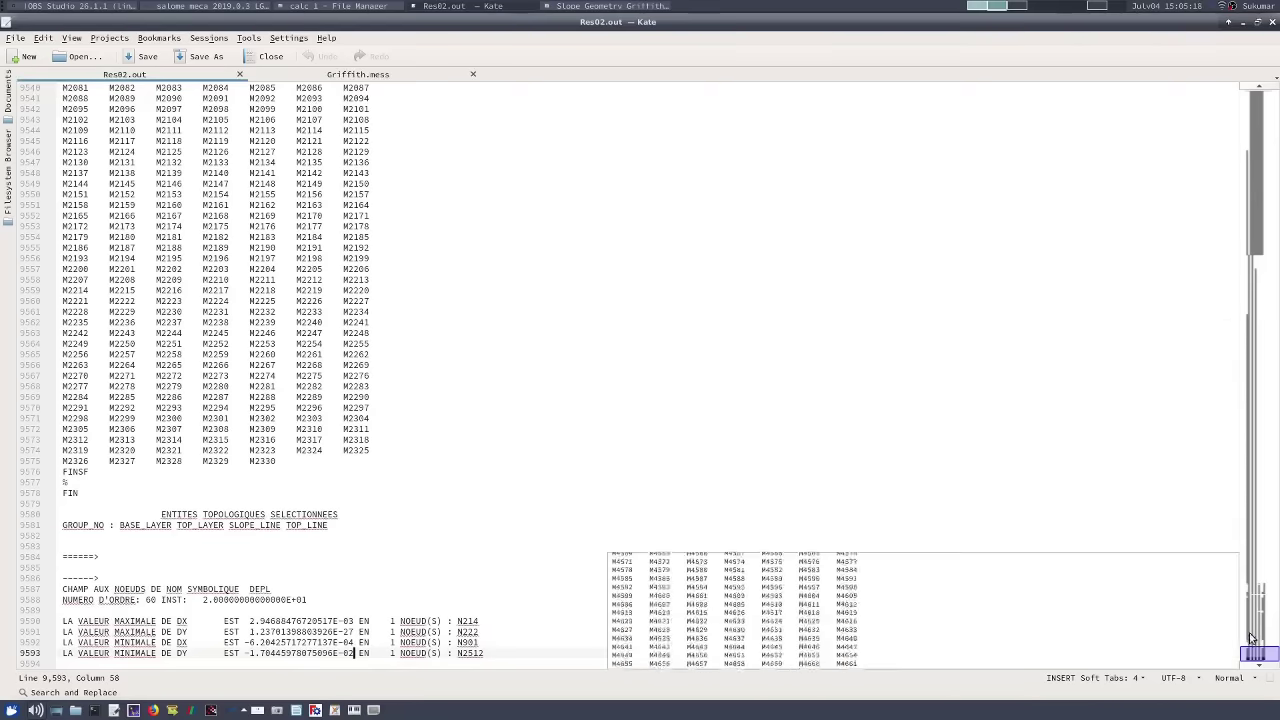
pyautogui.moveTo(1250, 638); pyautogui.dragTo(1256, 96)
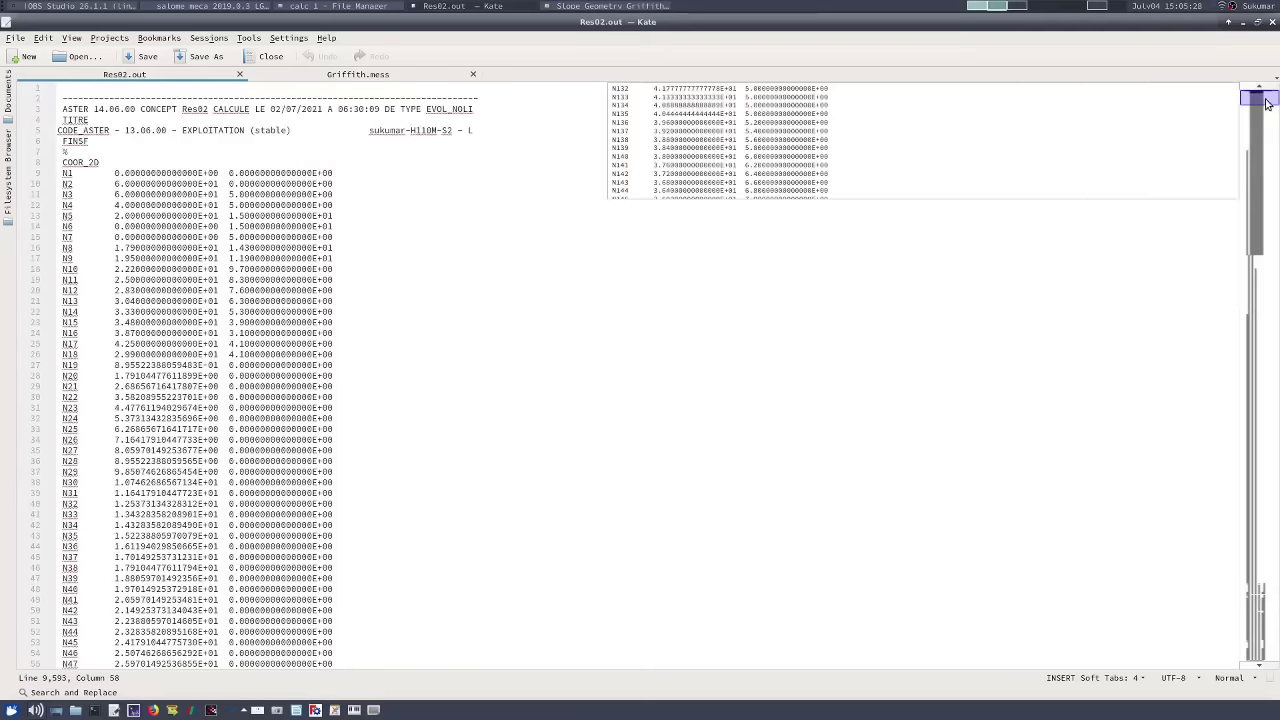
pyautogui.moveTo(1265, 103); pyautogui.dragTo(1252, 655)
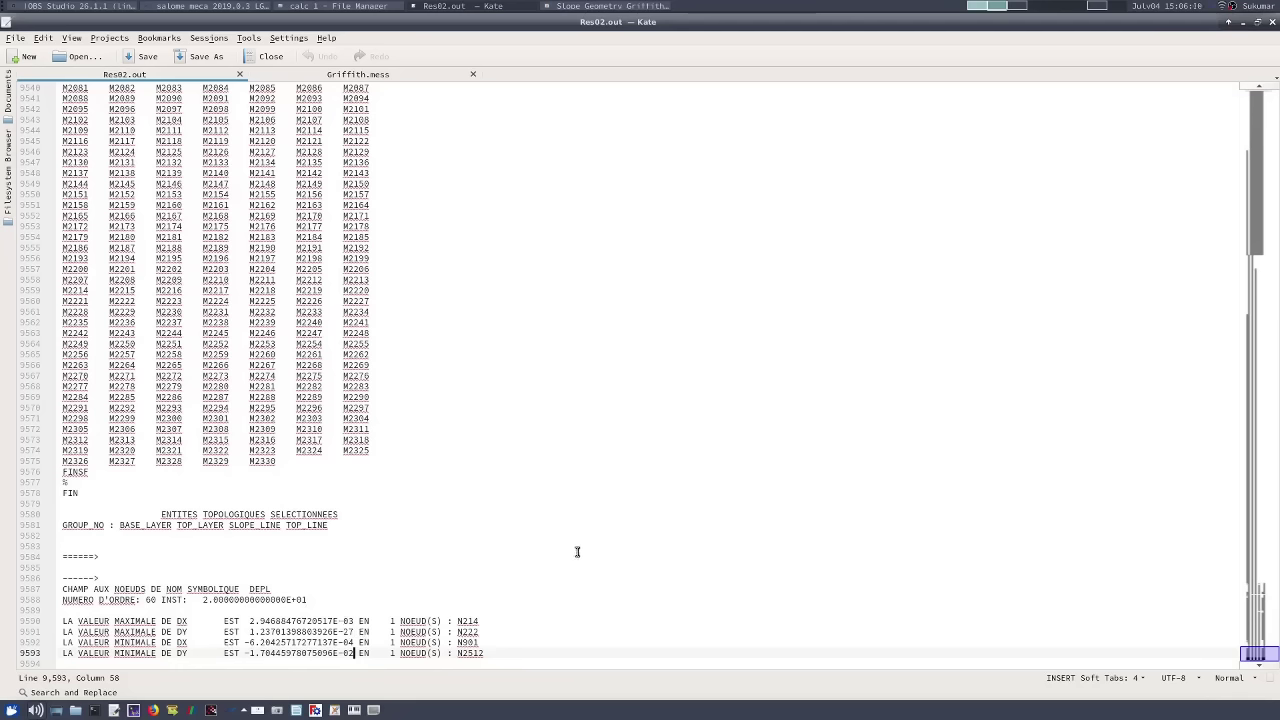
pyautogui.click(1244, 27)
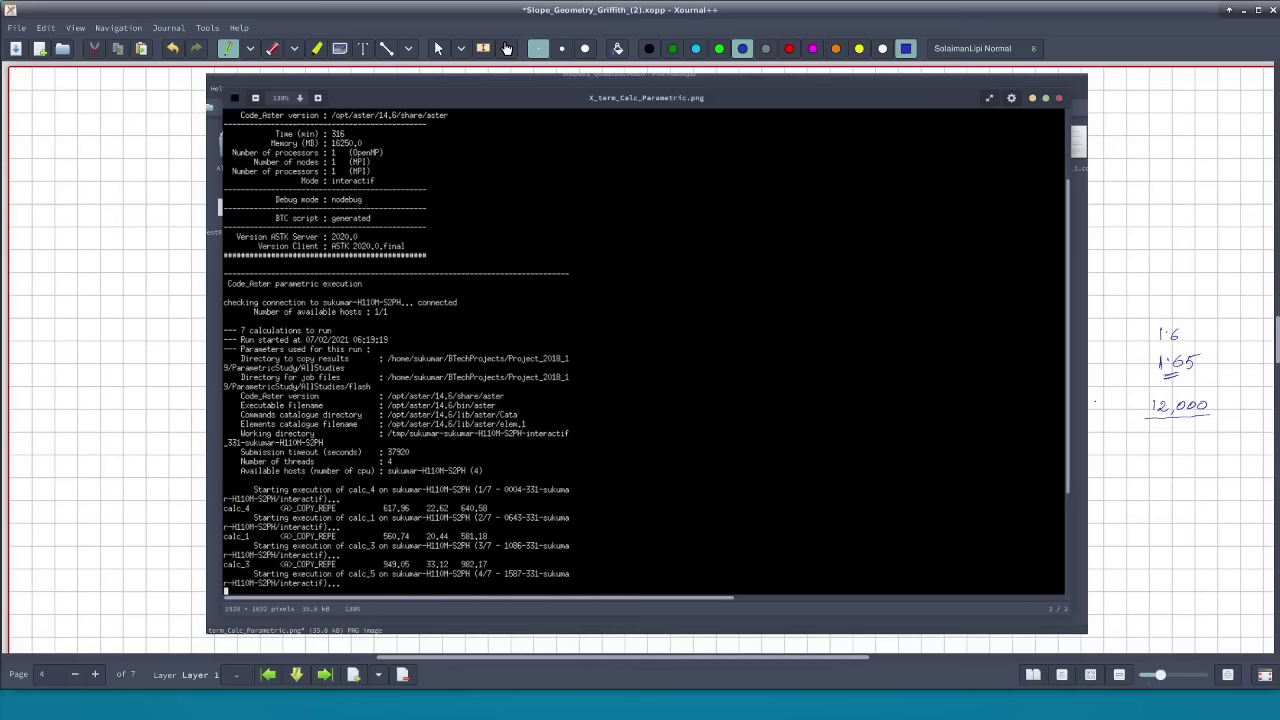
# Scroll the Xournal++ notes down to page 5 with the two displacement-versus-SRF plots
pyautogui.scroll(-2, 1276, 358)
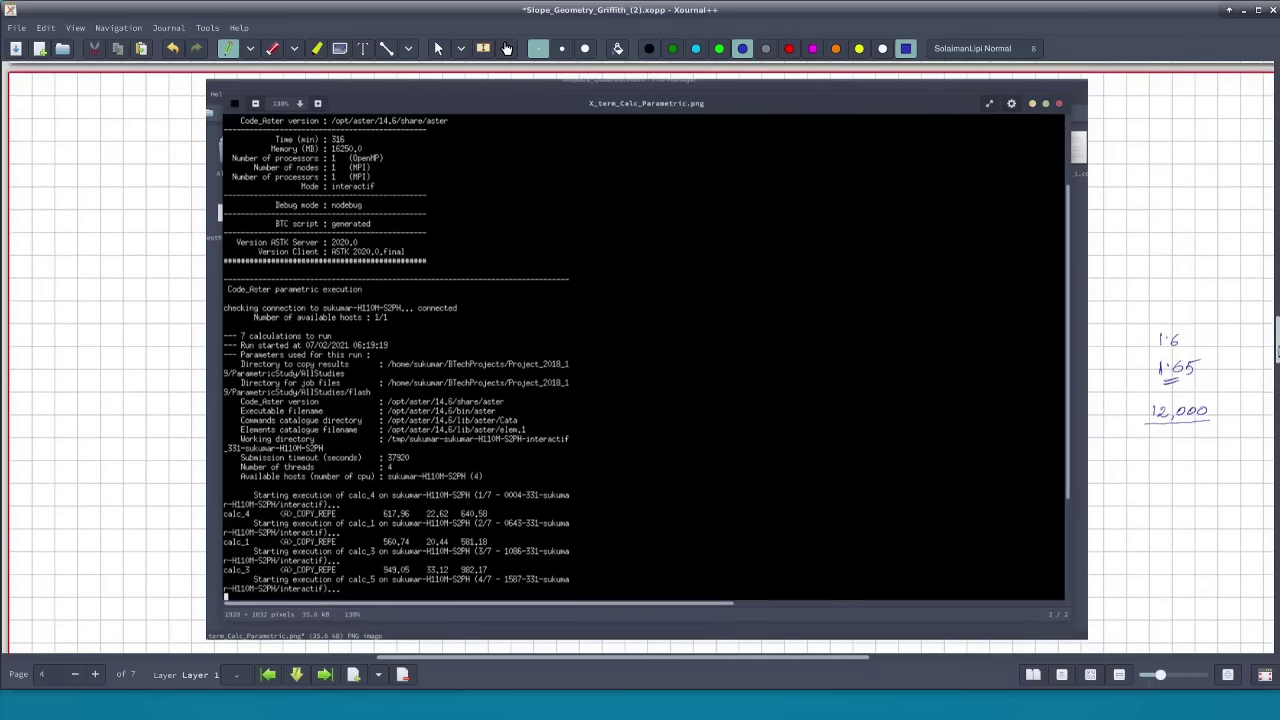
pyautogui.moveTo(1276, 358); pyautogui.dragTo(1264, 418)
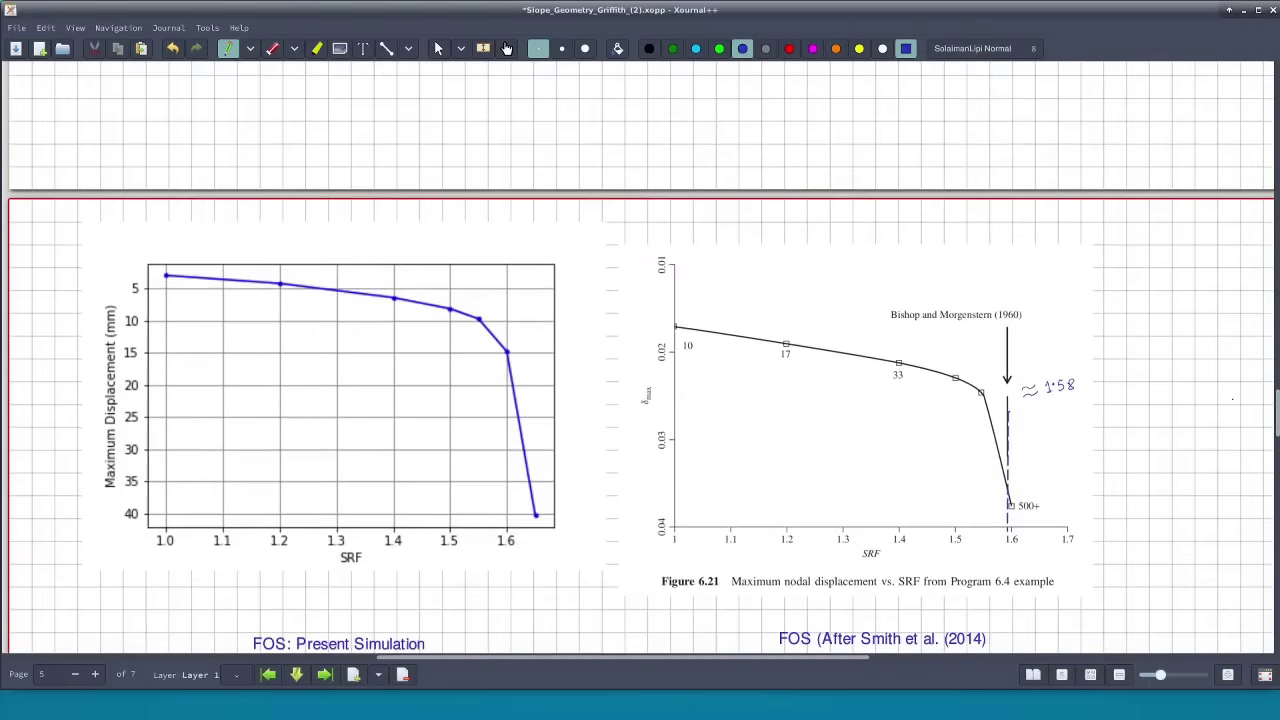
pyautogui.scroll(1, 1274, 398)
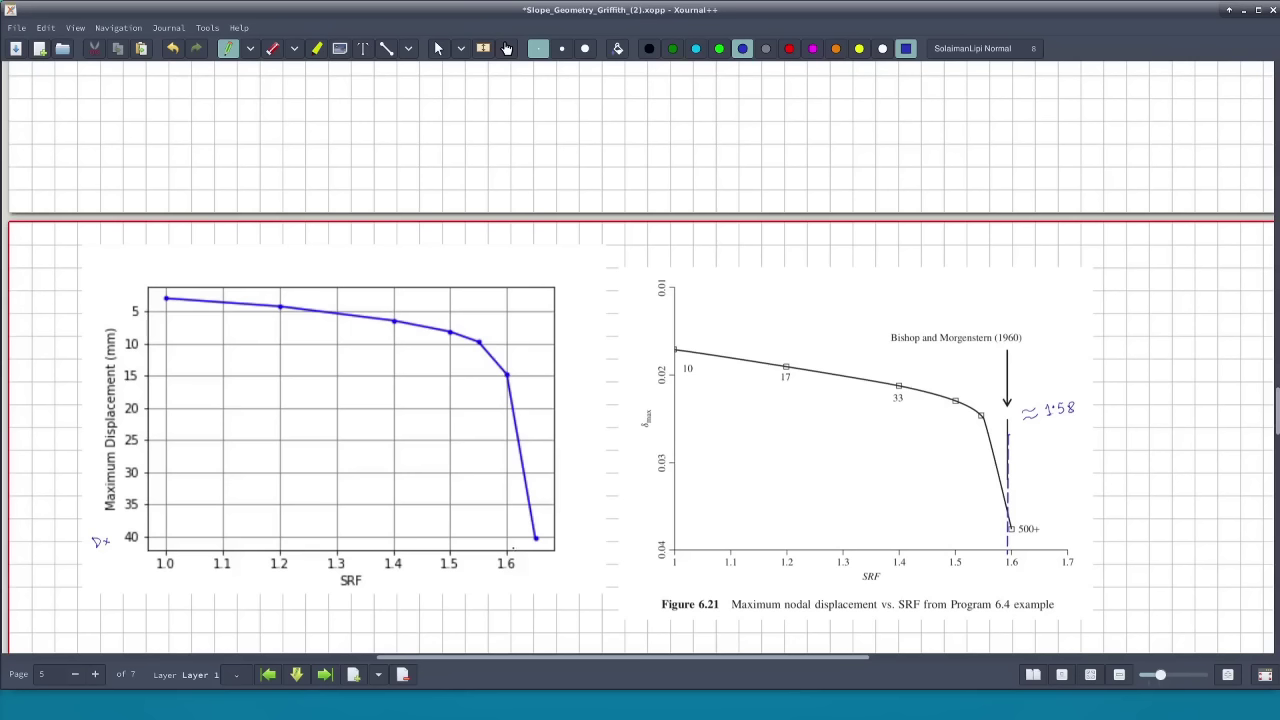
# Draw a magenta line from the SRF 1.6 point and write an underlined FoS=1·6 label
pyautogui.click(387, 49)
pyautogui.click(812, 48)
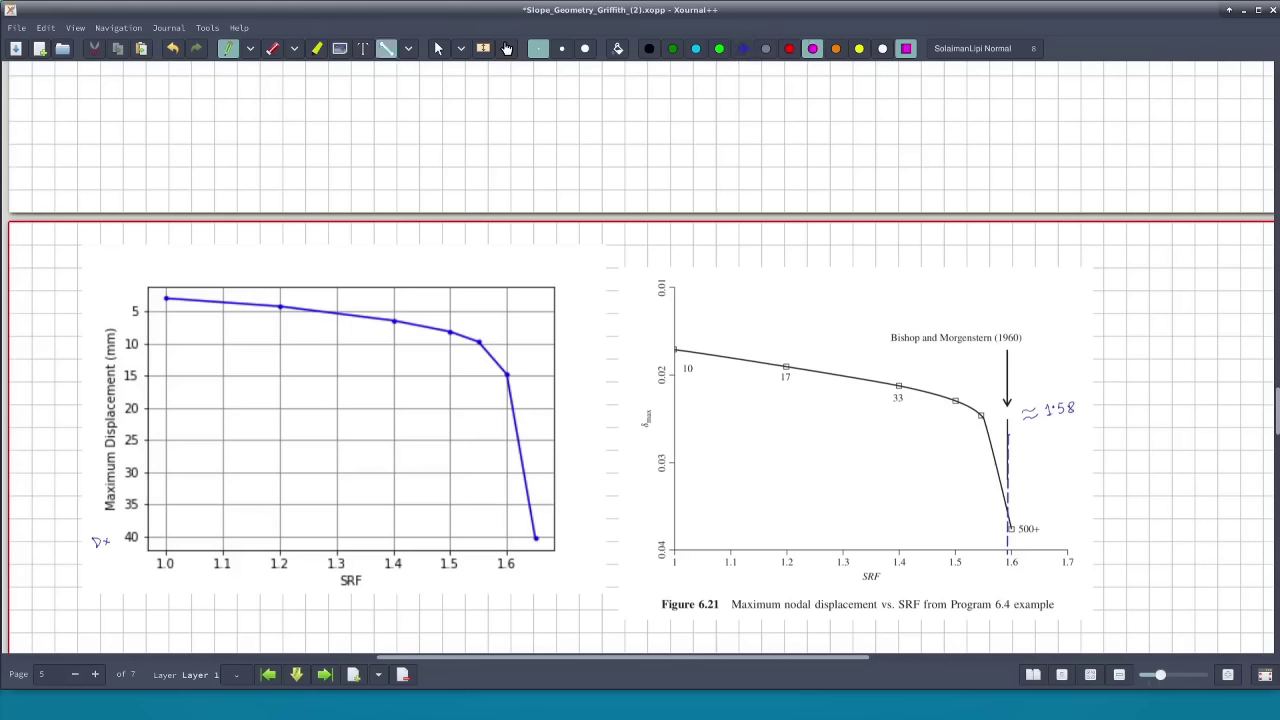
pyautogui.moveTo(508, 552); pyautogui.dragTo(567, 590)
pyautogui.click(387, 48)
pyautogui.moveTo(561, 603)
pyautogui.mouseDown()
pyautogui.moveTo(590, 570)
pyautogui.moveTo(602, 603)
pyautogui.mouseUp()
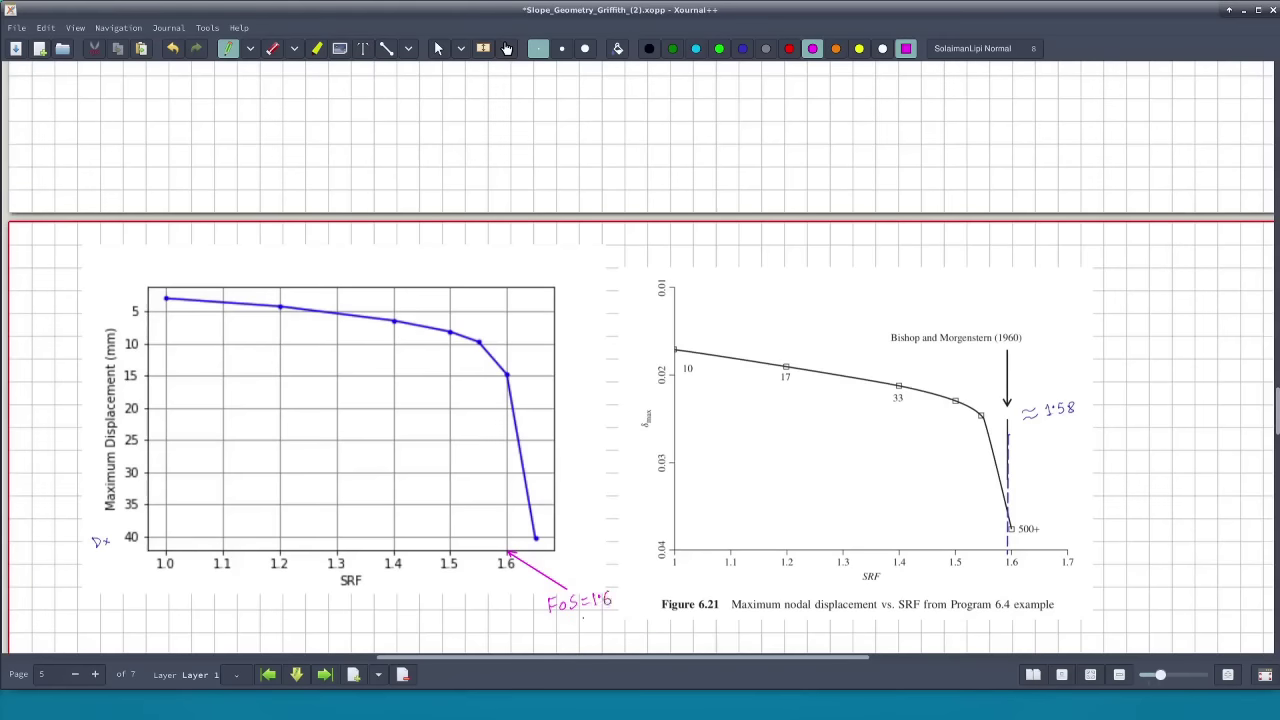
pyautogui.moveTo(534, 627); pyautogui.dragTo(626, 606)
# Scroll down to the 'Present Simulation (SRF=1.65)' displacement contour figure on page 6
pyautogui.scroll(-3, 1276, 420)
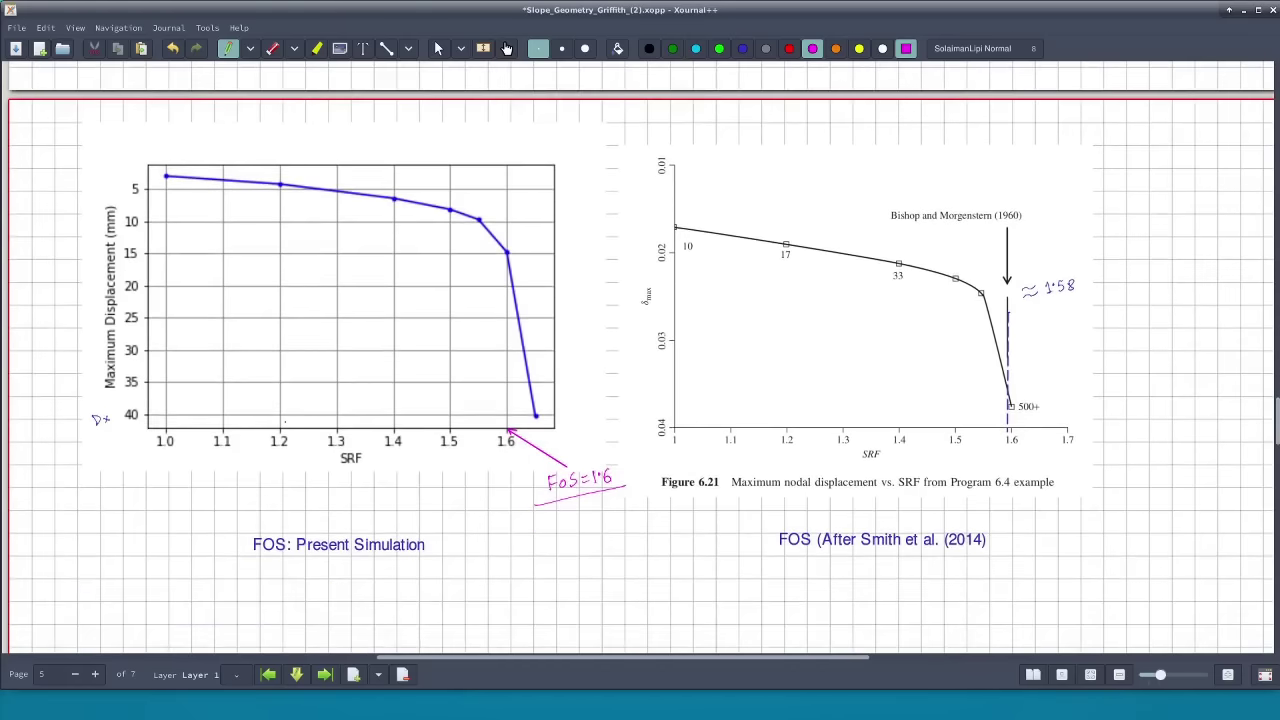
pyautogui.click(438, 48)
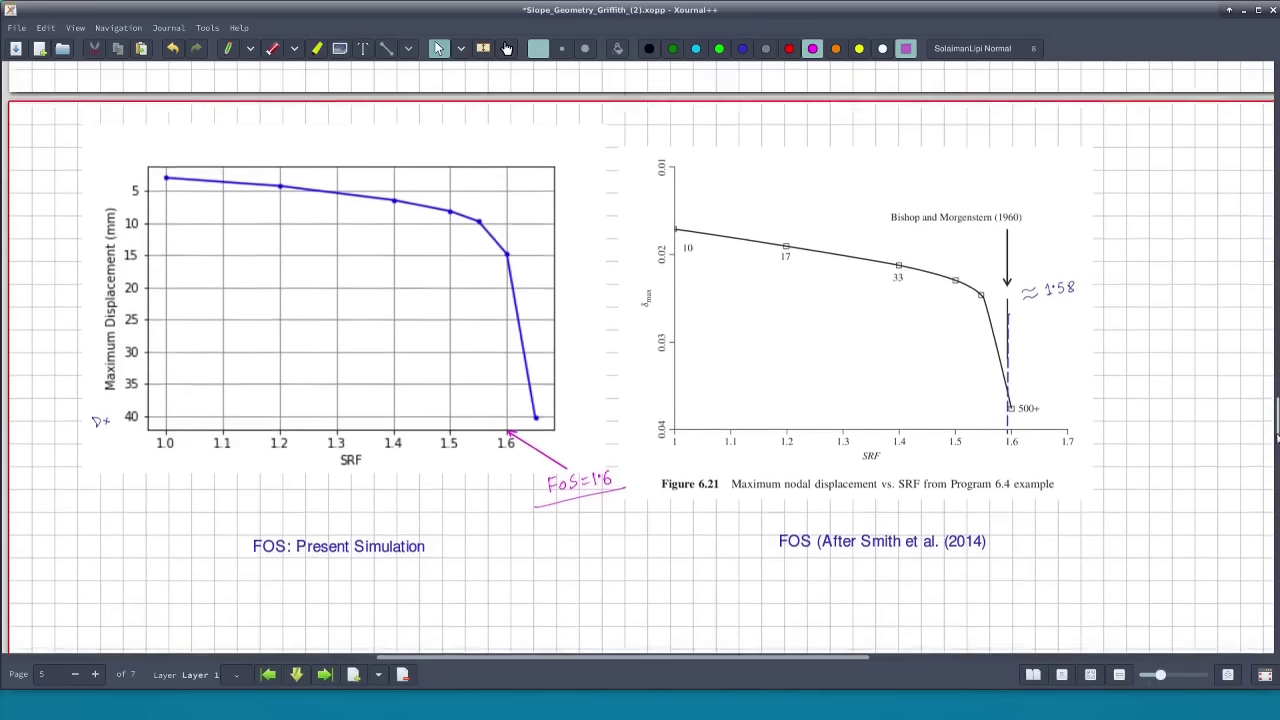
pyautogui.scroll(-1, 1272, 470)
pyautogui.scroll(-10, 1272, 480)
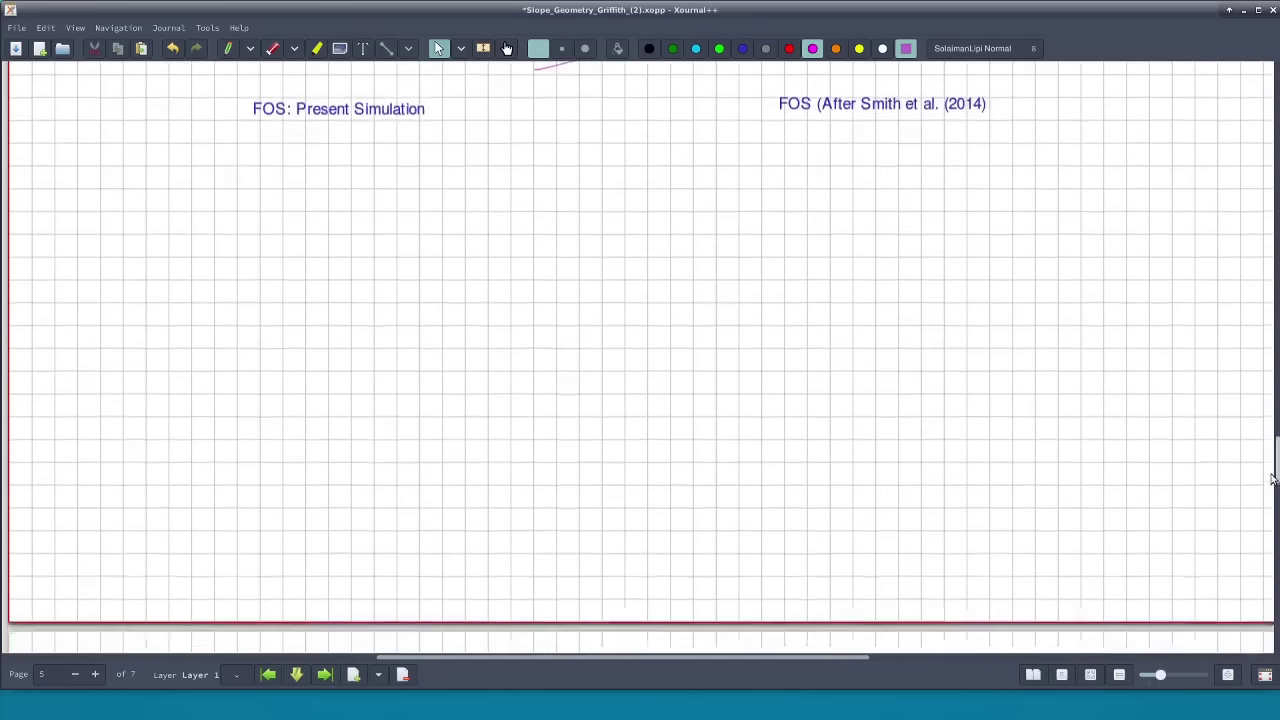
pyautogui.scroll(-5, 1272, 500)
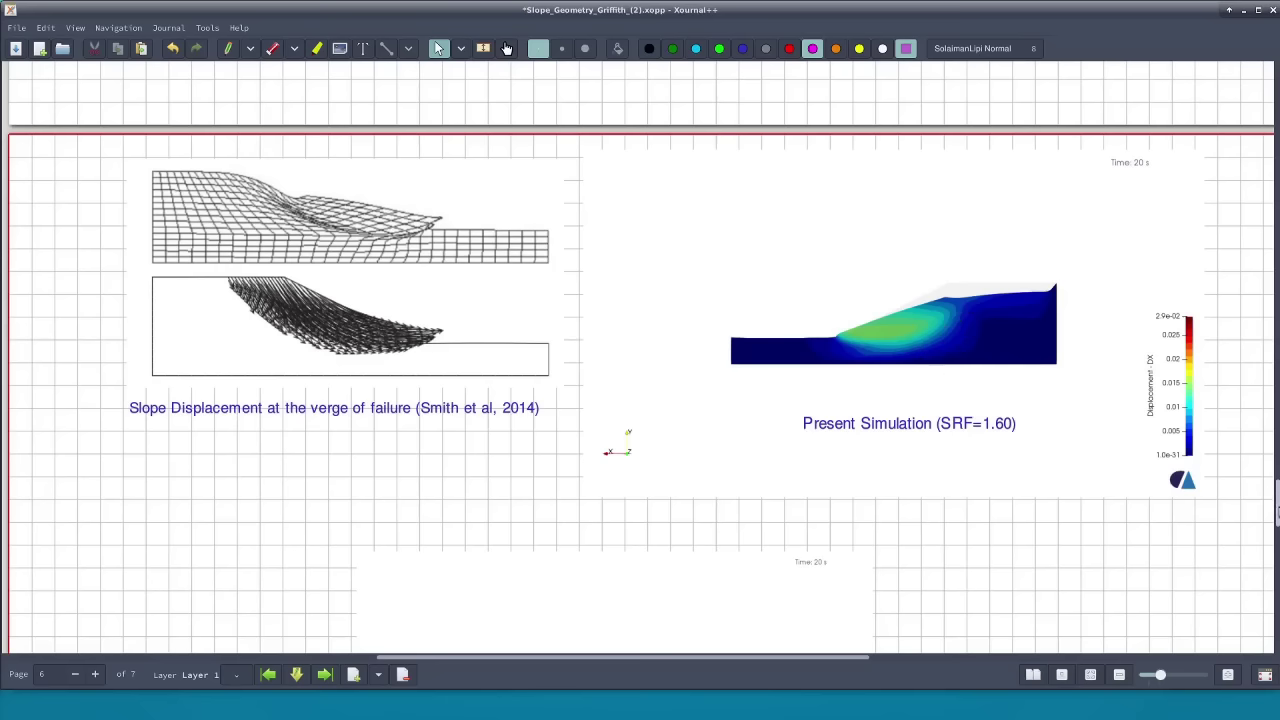
pyautogui.moveTo(1277, 510); pyautogui.dragTo(1275, 505)
pyautogui.scroll(-5, 1275, 505)
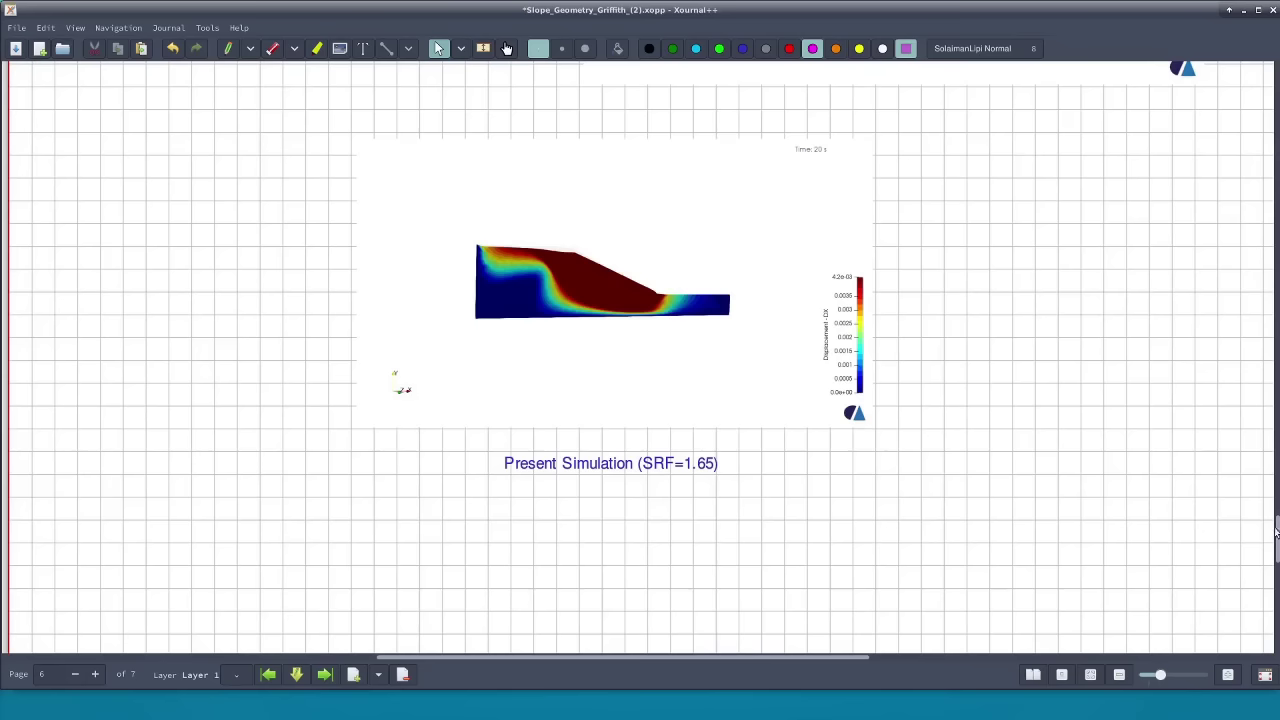
# Scroll back up from page 6 to the FoS comparison plots on page 5
pyautogui.moveTo(1276, 543); pyautogui.dragTo(1276, 522)
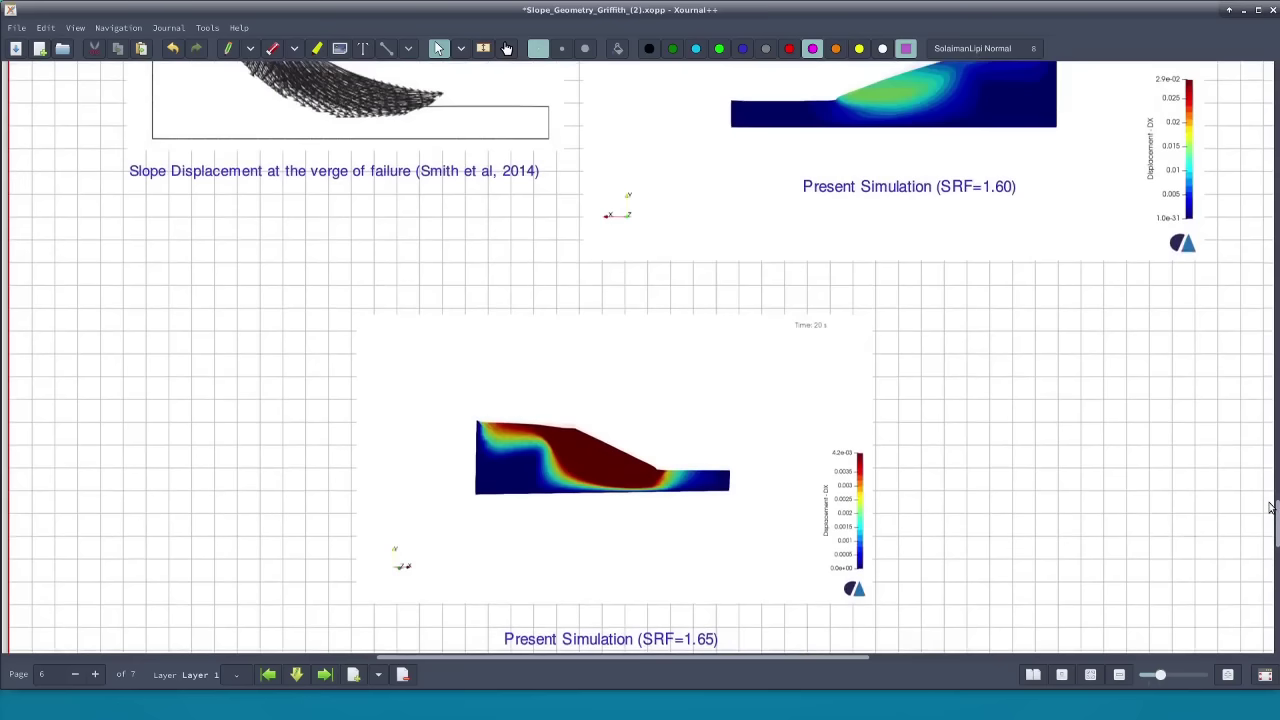
pyautogui.scroll(3, 1276, 522)
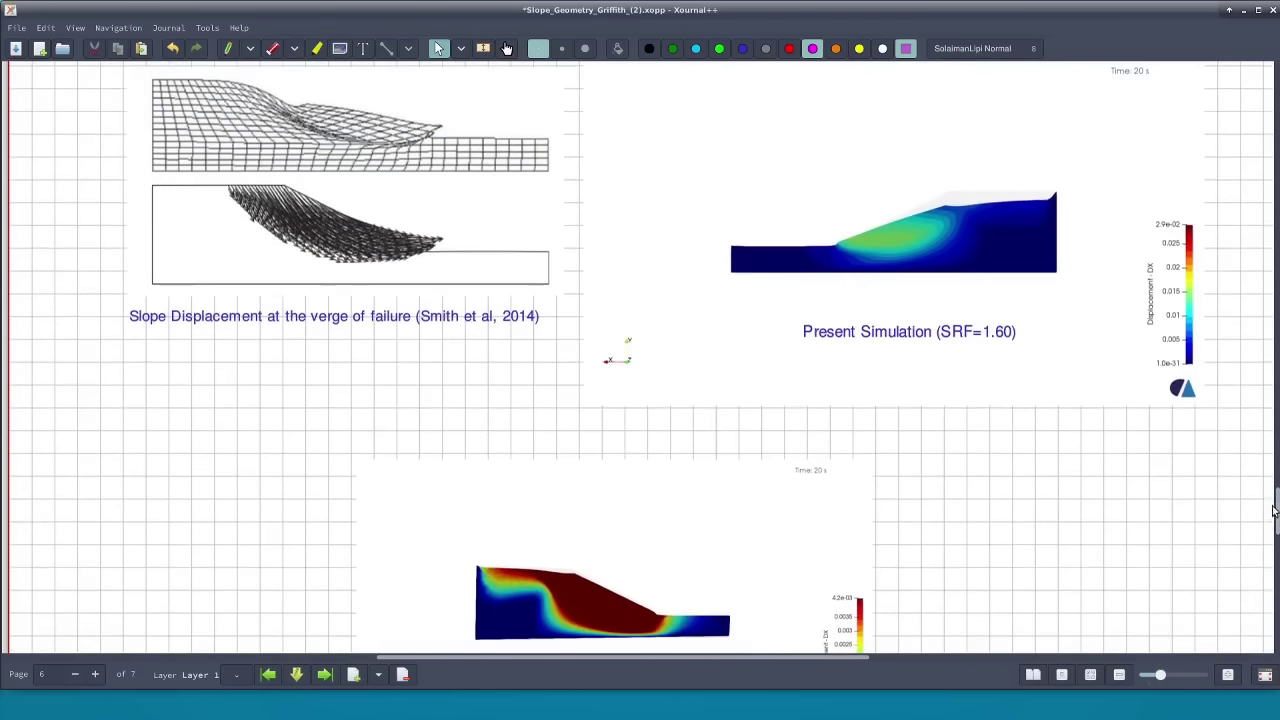
pyautogui.moveTo(1276, 522); pyautogui.dragTo(1276, 412)
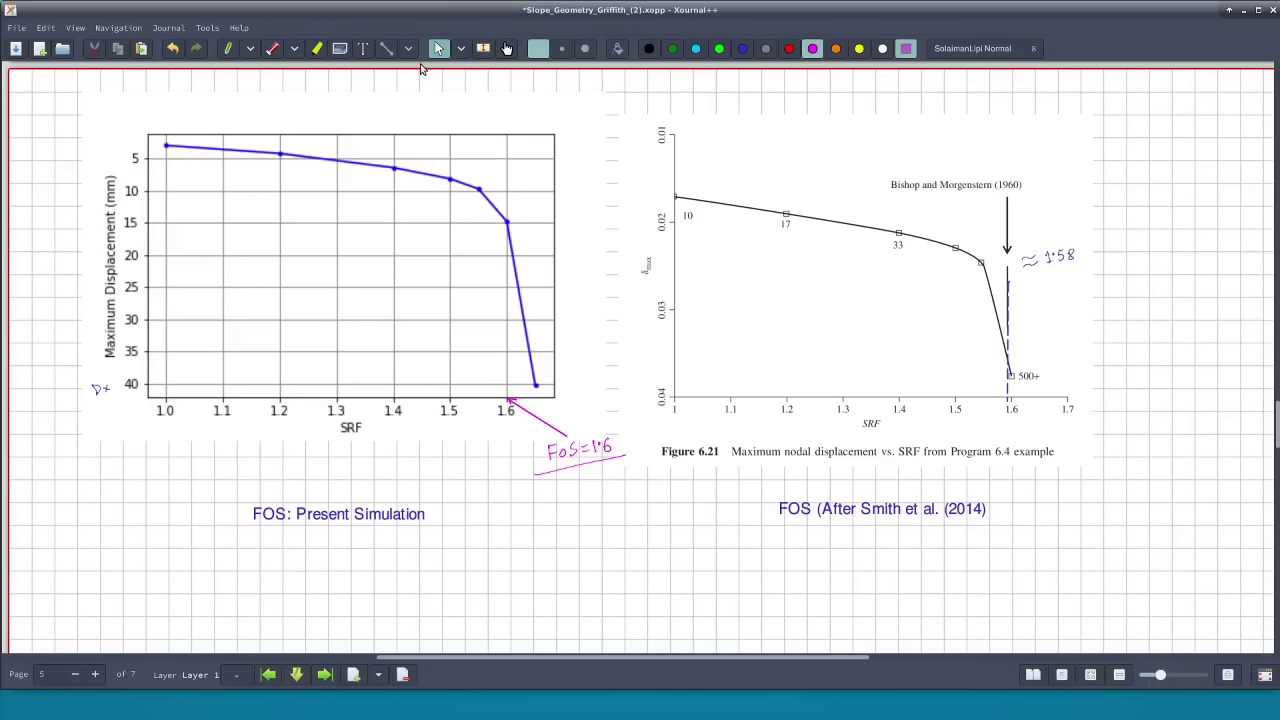
# Handwrite the parameters γ, c, φ and E, ν, ψ plus N → E below the FOS headings
pyautogui.click(226, 48)
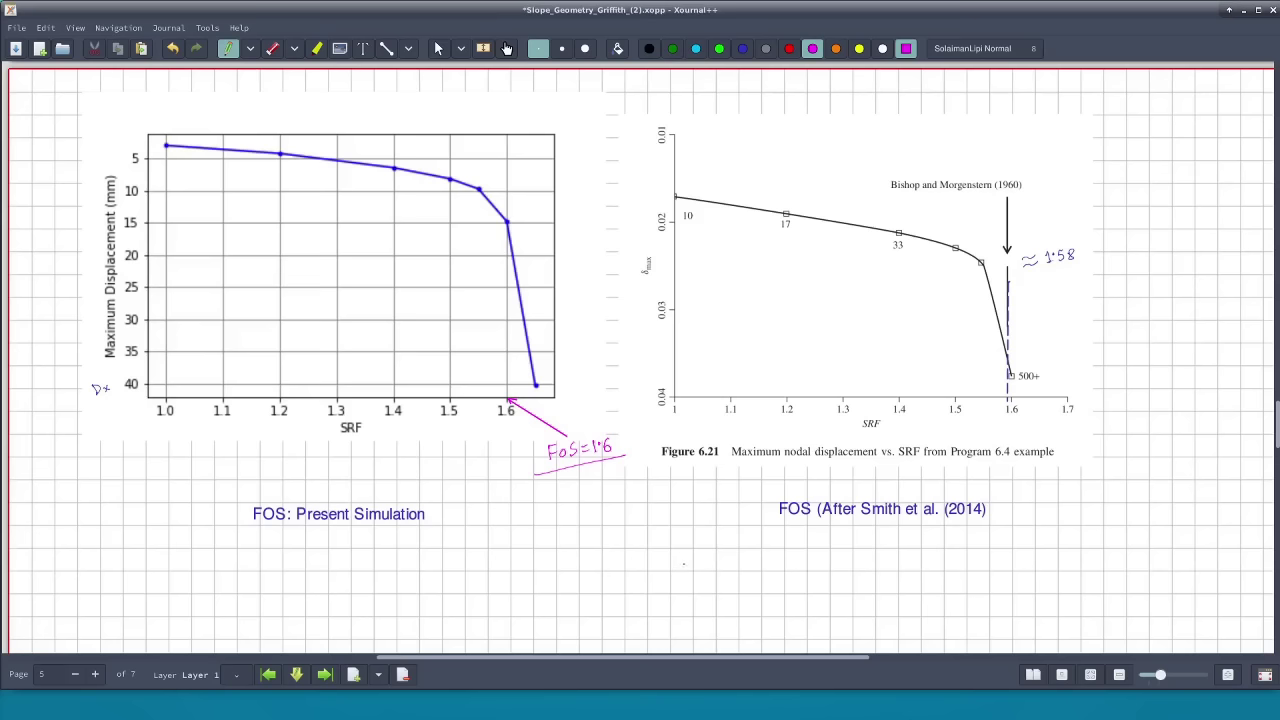
pyautogui.moveTo(683, 563)
pyautogui.mouseDown()
pyautogui.moveTo(686, 577)
pyautogui.moveTo(746, 566)
pyautogui.moveTo(740, 582)
pyautogui.mouseUp()
pyautogui.moveTo(719, 597); pyautogui.dragTo(731, 594)
pyautogui.moveTo(750, 596)
pyautogui.mouseDown()
pyautogui.moveTo(766, 597)
pyautogui.moveTo(754, 615)
pyautogui.mouseUp()
pyautogui.moveTo(888, 577); pyautogui.dragTo(908, 577)
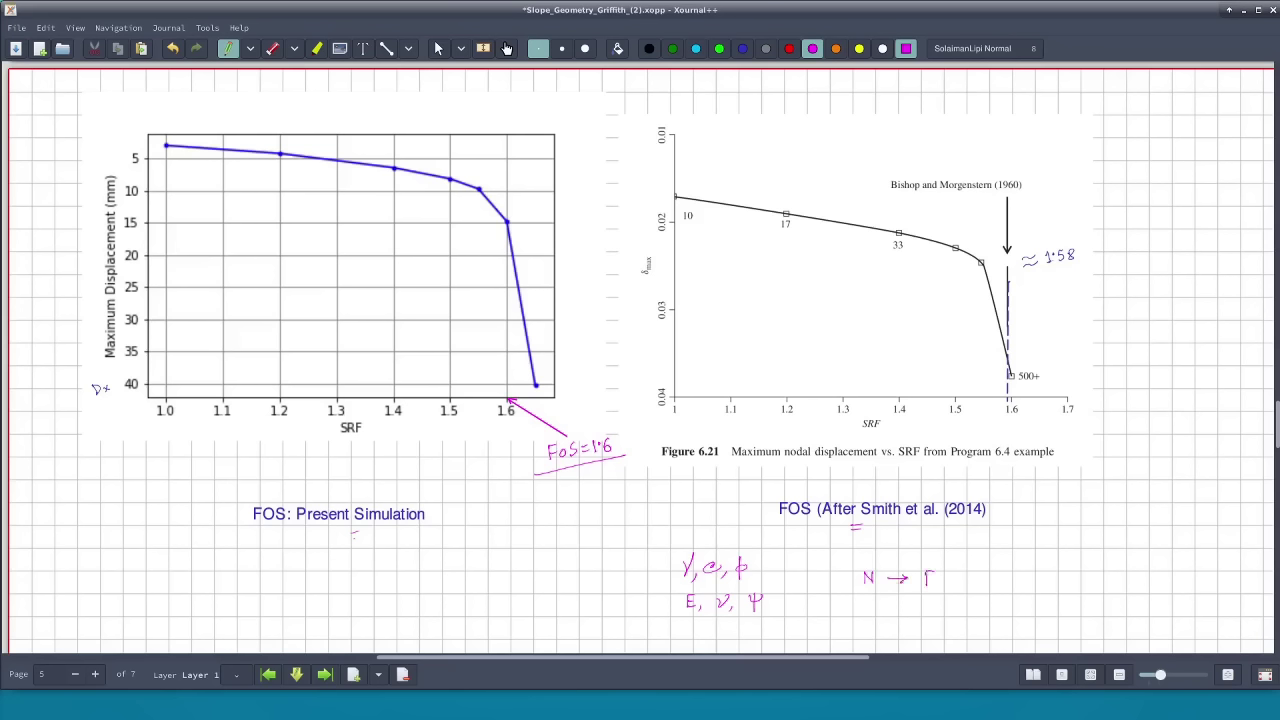
pyautogui.moveTo(925, 586); pyautogui.dragTo(936, 586)
pyautogui.scroll(-1, 640, 335)
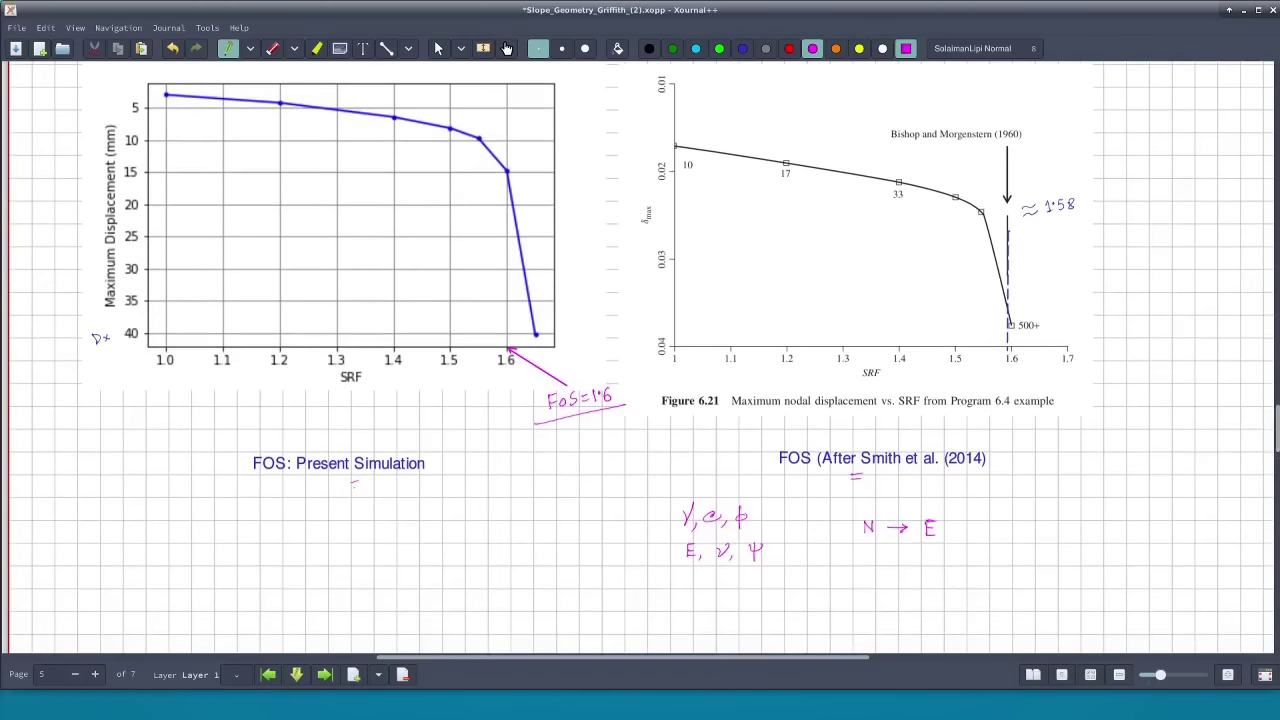
pyautogui.moveTo(1276, 418)
pyautogui.mouseDown()
pyautogui.moveTo(1276, 450)
pyautogui.moveTo(1276, 433)
pyautogui.mouseUp()
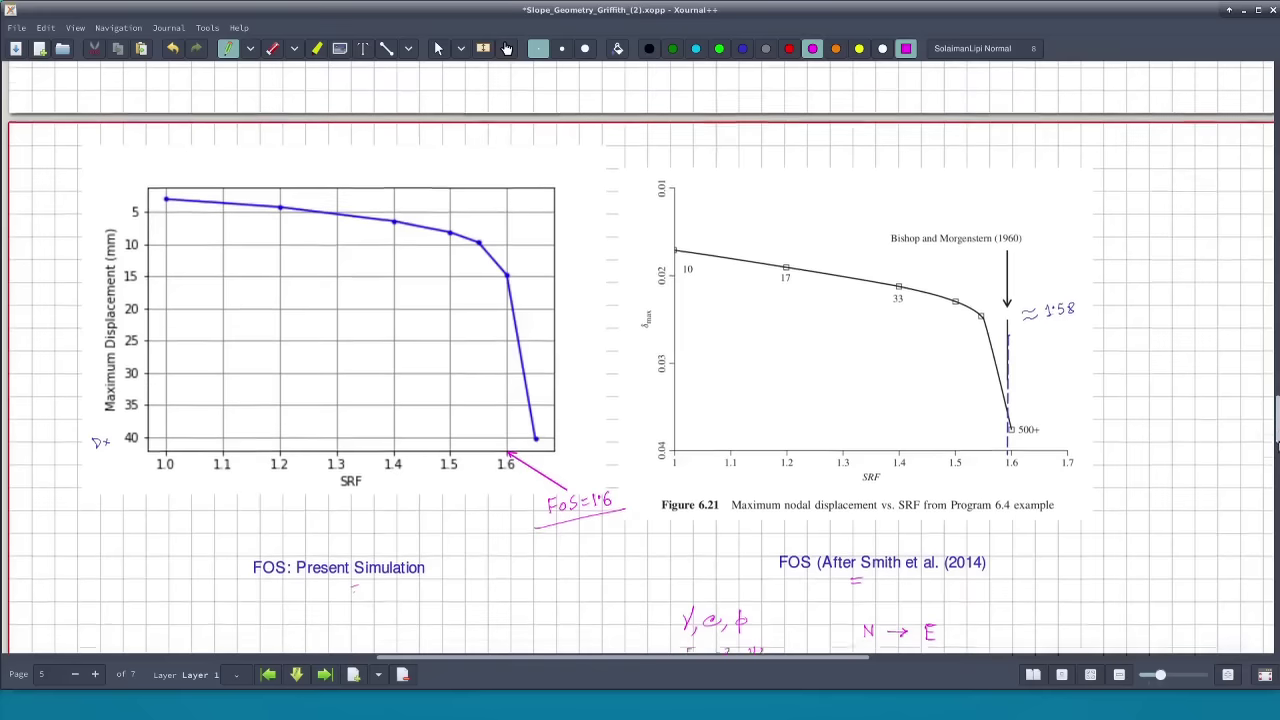
pyautogui.scroll(1, 1276, 440)
pyautogui.scroll(-2, 1276, 440)
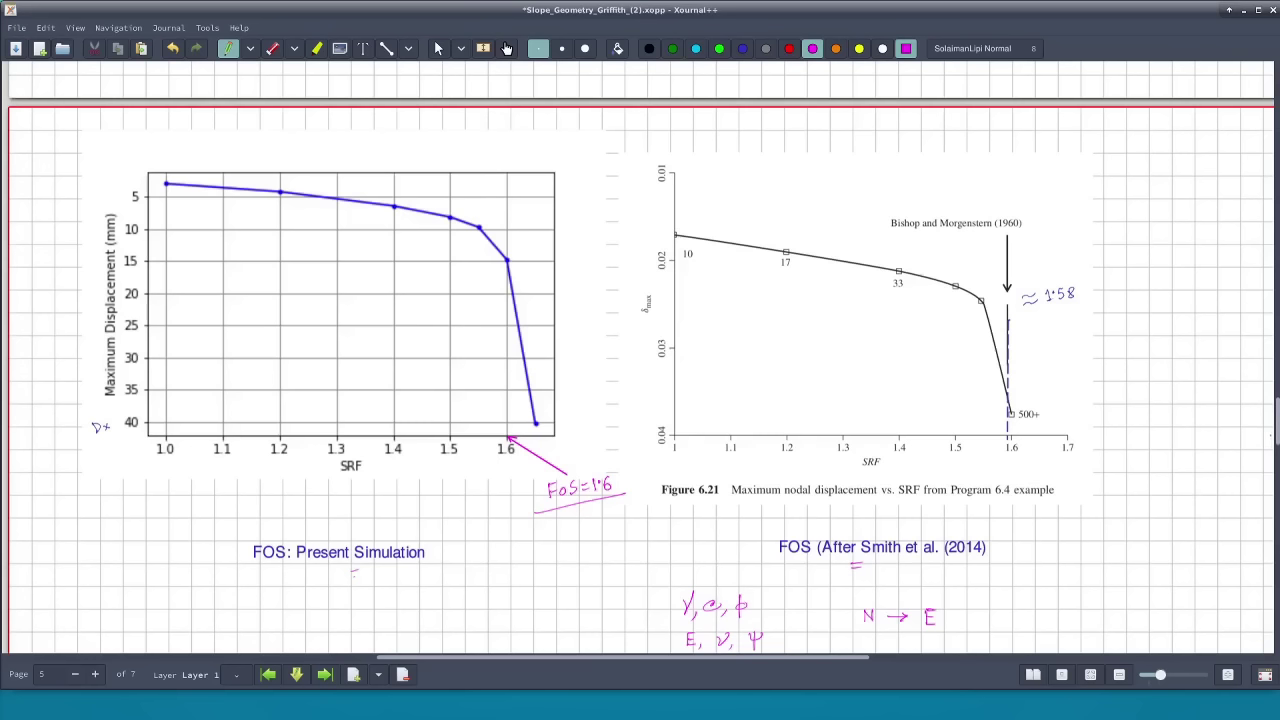
pyautogui.moveTo(1275, 432); pyautogui.dragTo(1275, 401)
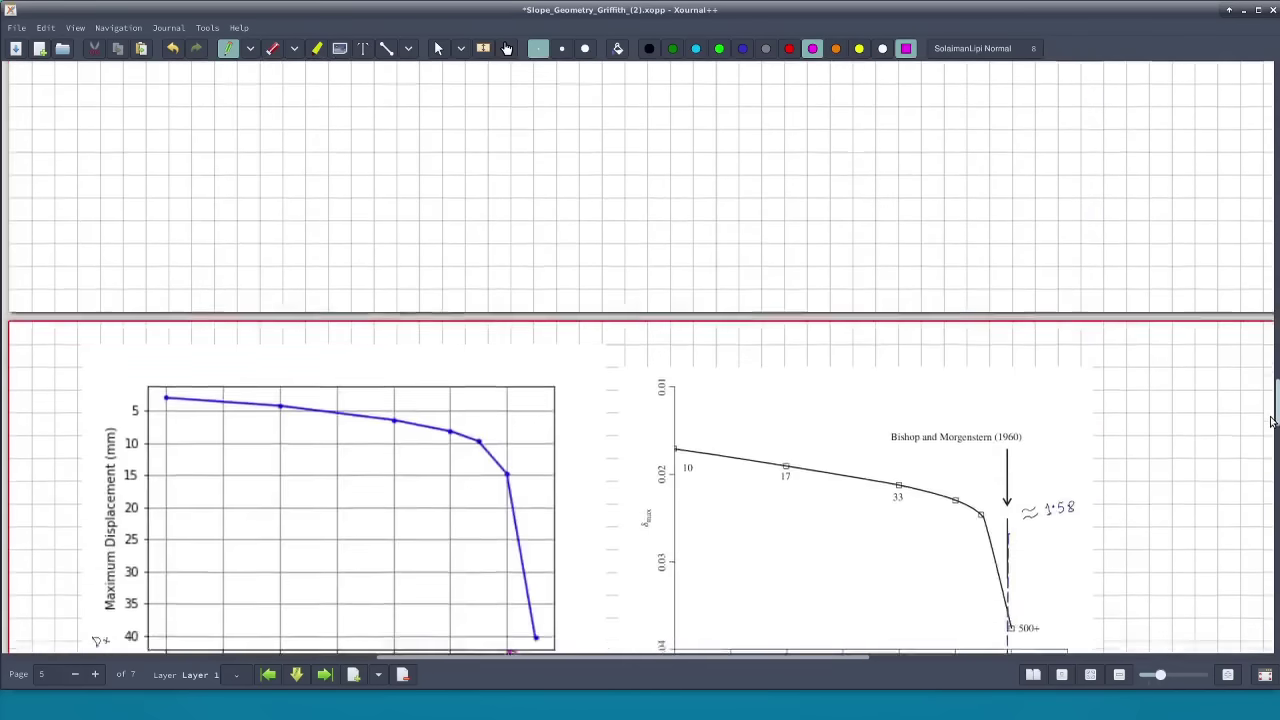
pyautogui.moveTo(1272, 445); pyautogui.dragTo(1273, 527)
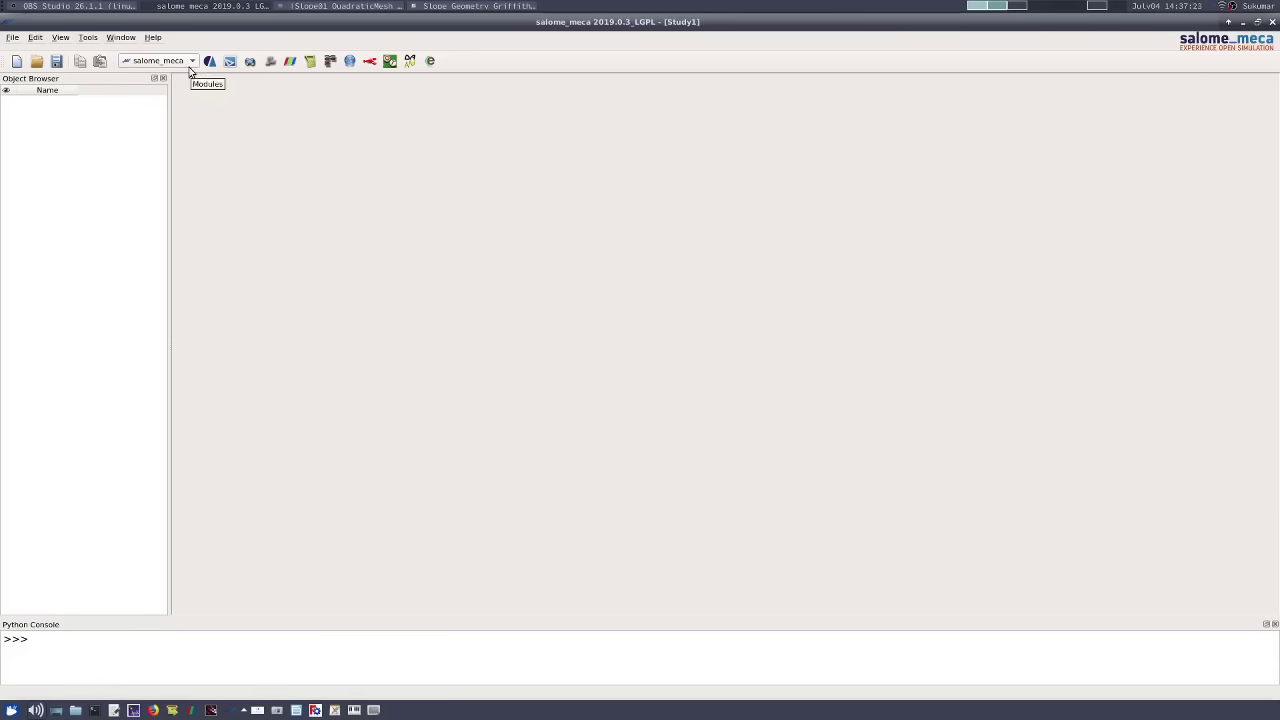
# Switch from ParaVIS to the AsterStudy module, showing the empty CurrentCase
pyautogui.click(291, 62)
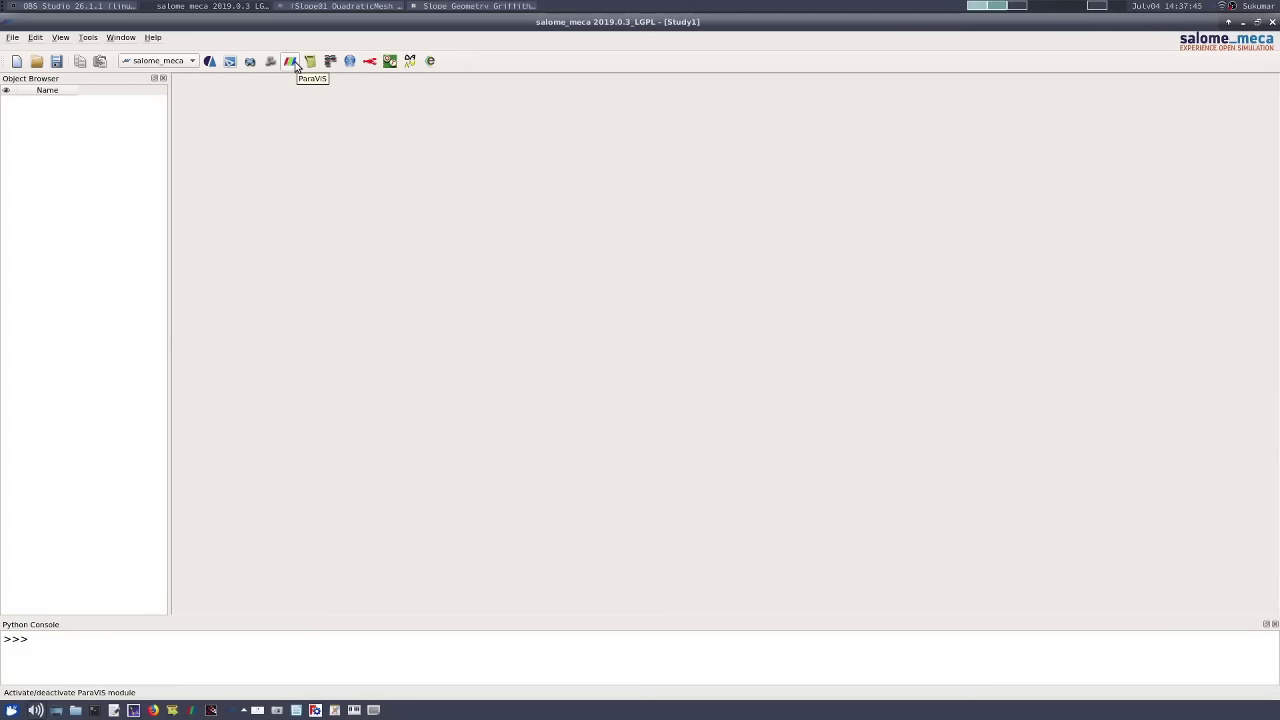
pyautogui.click(212, 65)
pyautogui.click(212, 65)
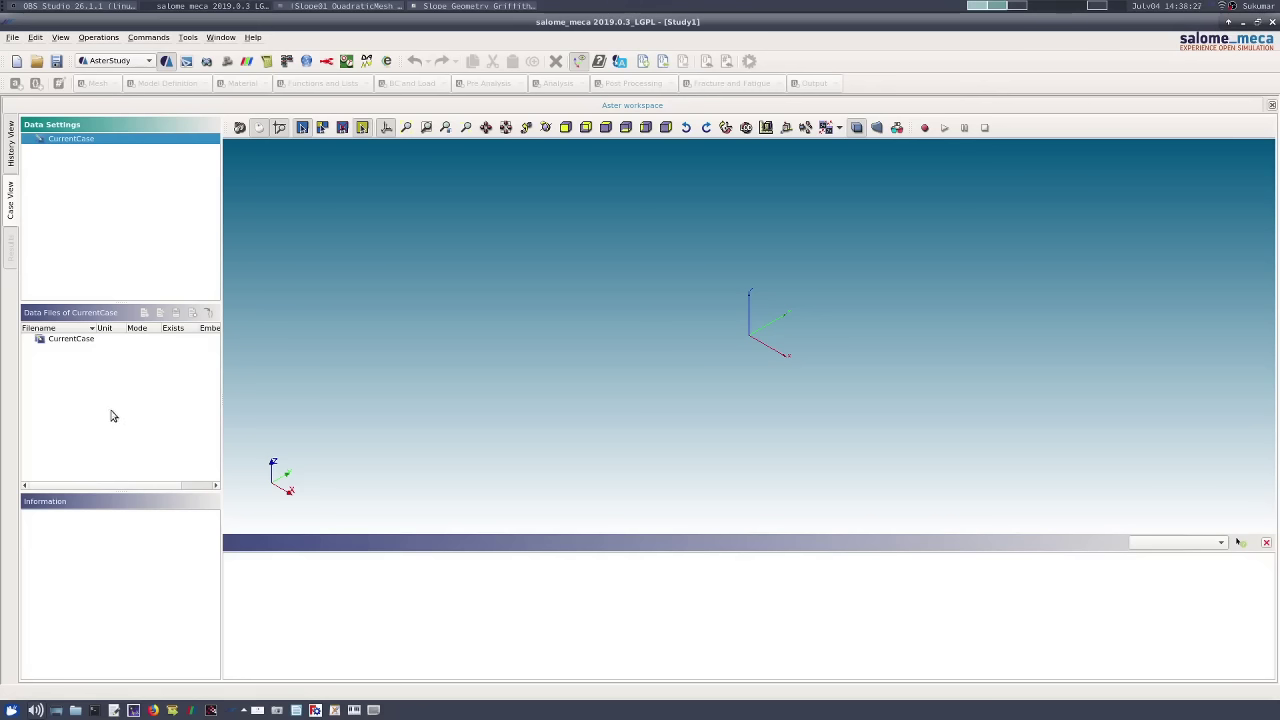
# Choose Post-process MED Results File from CurrentCase's context menu and accept the MED warning
pyautogui.click(73, 343)
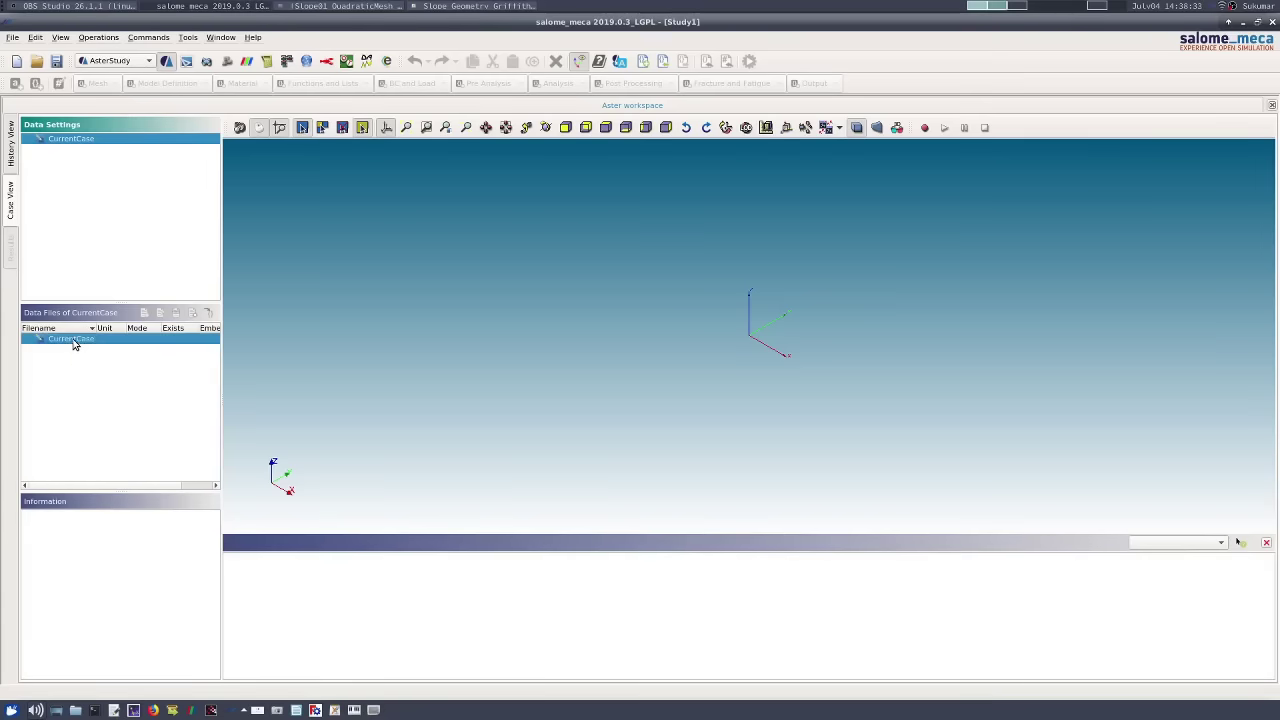
pyautogui.rightClick(73, 343)
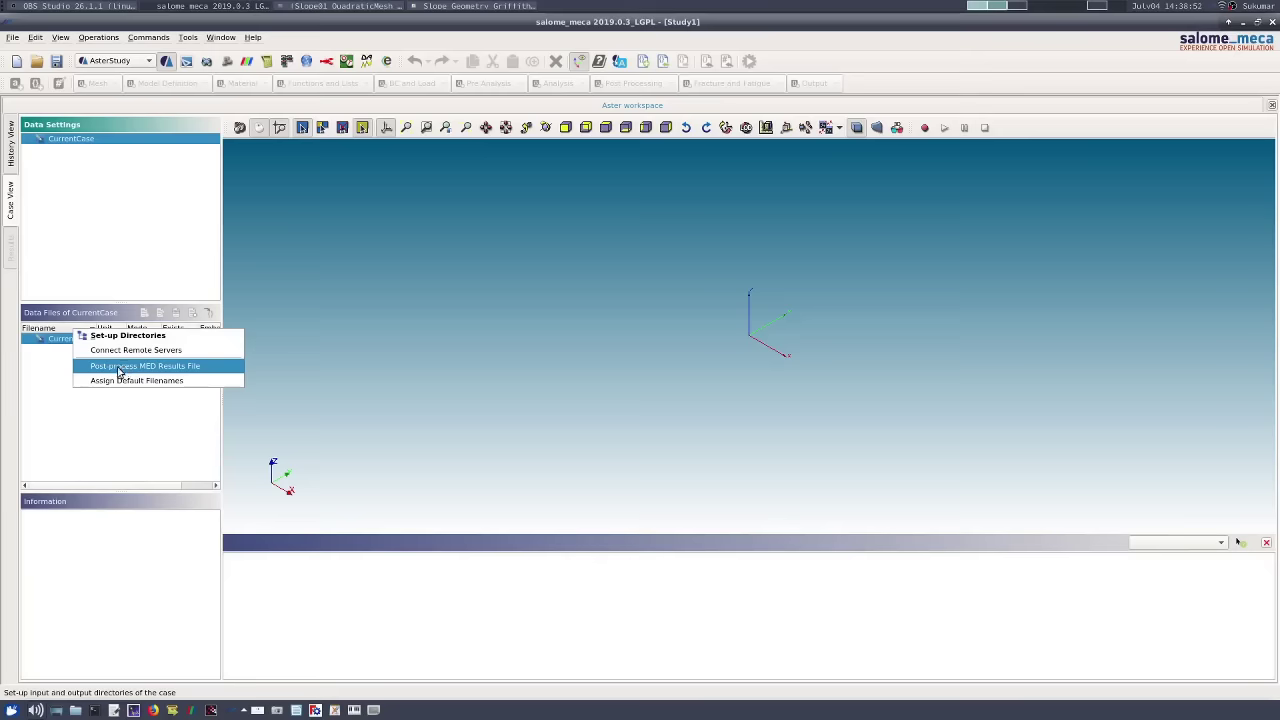
pyautogui.click(125, 367)
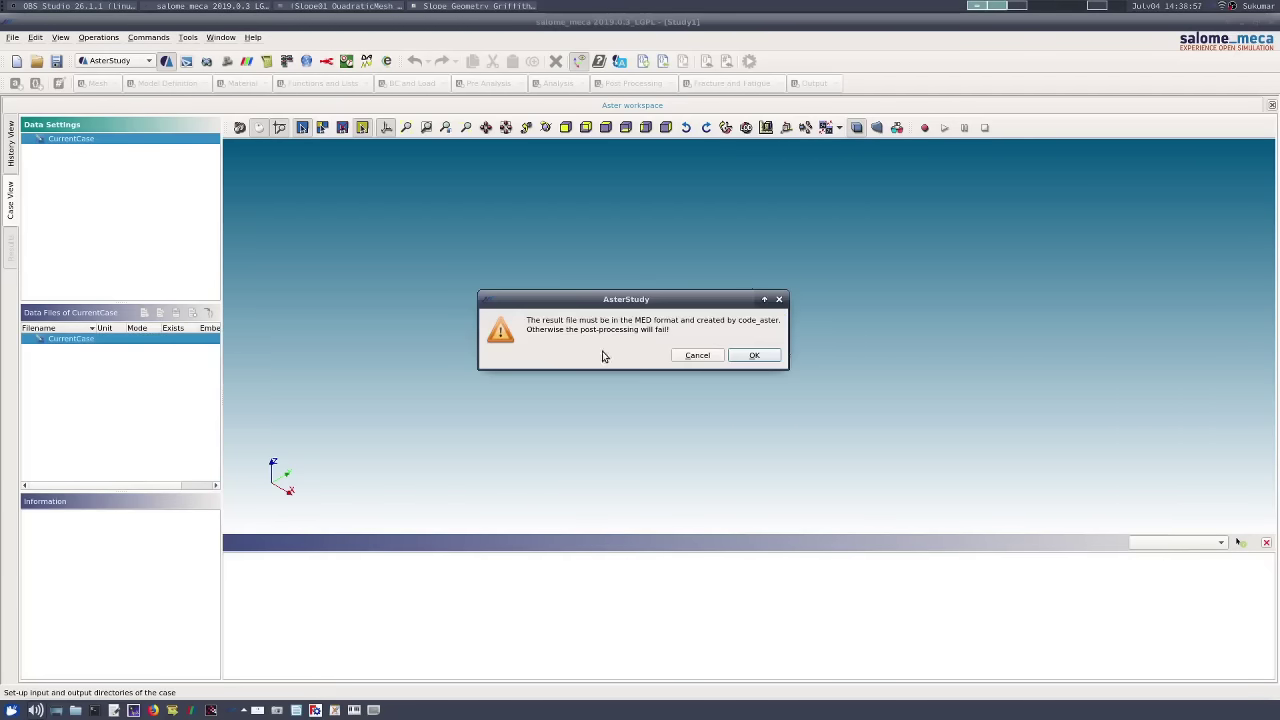
pyautogui.click(752, 356)
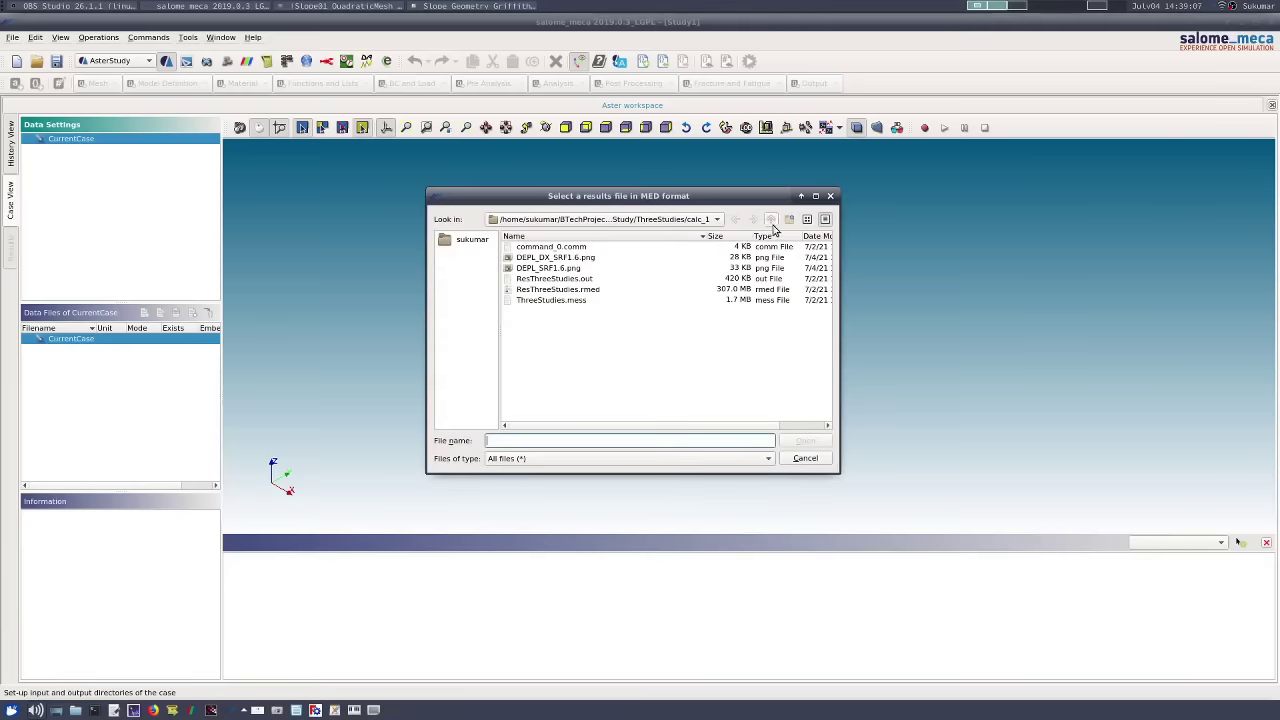
# Load ResThreeStudies.rmed as the MED results file to post-process
pyautogui.click(577, 292)
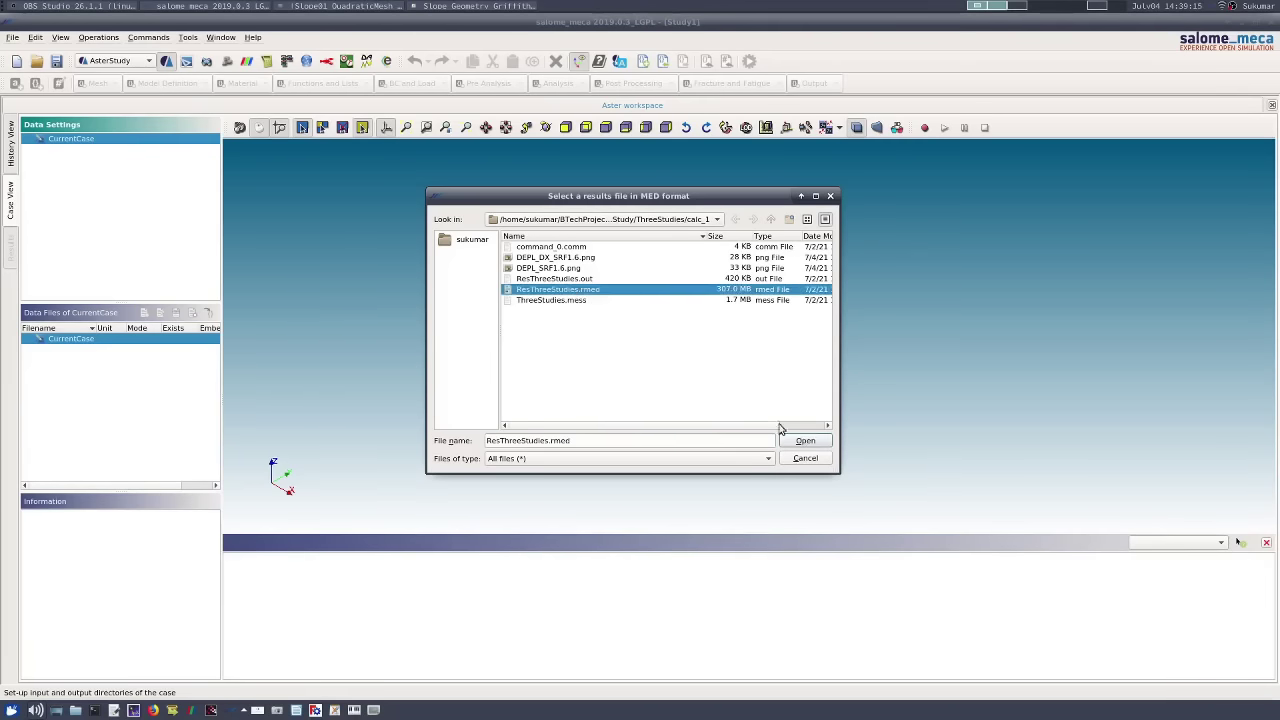
pyautogui.click(804, 442)
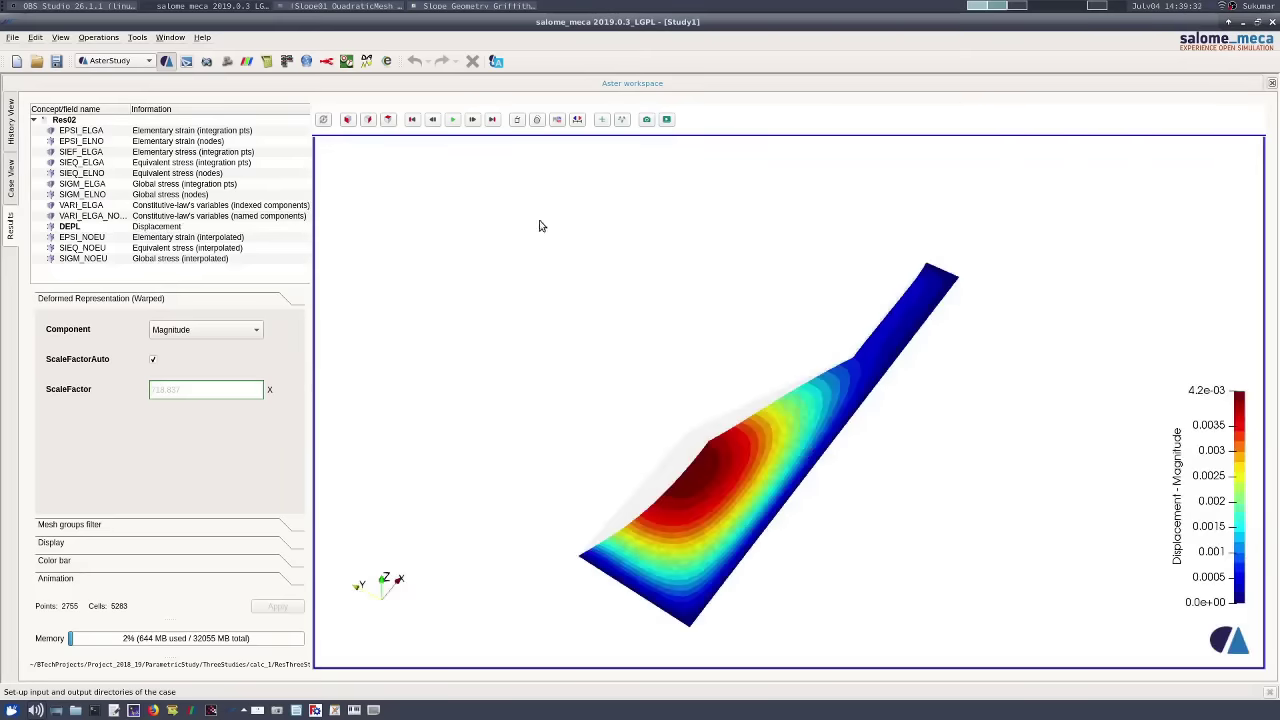
pyautogui.click(391, 126)
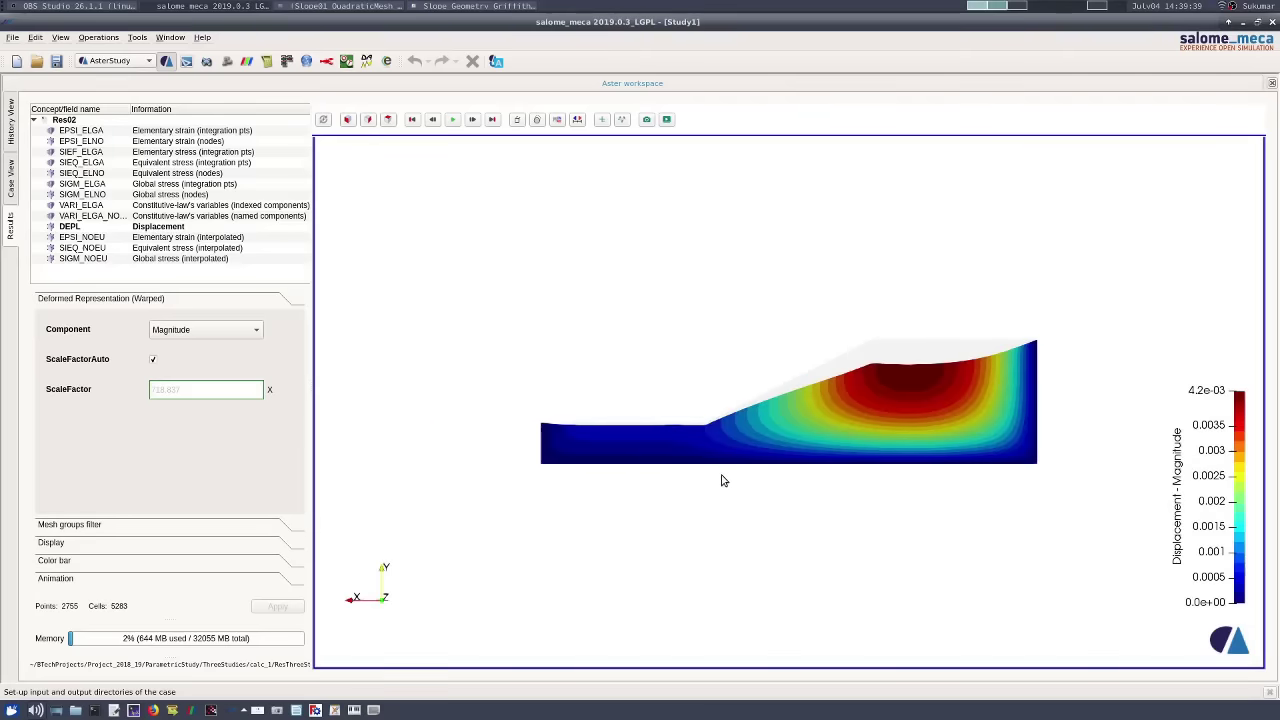
pyautogui.click(177, 228)
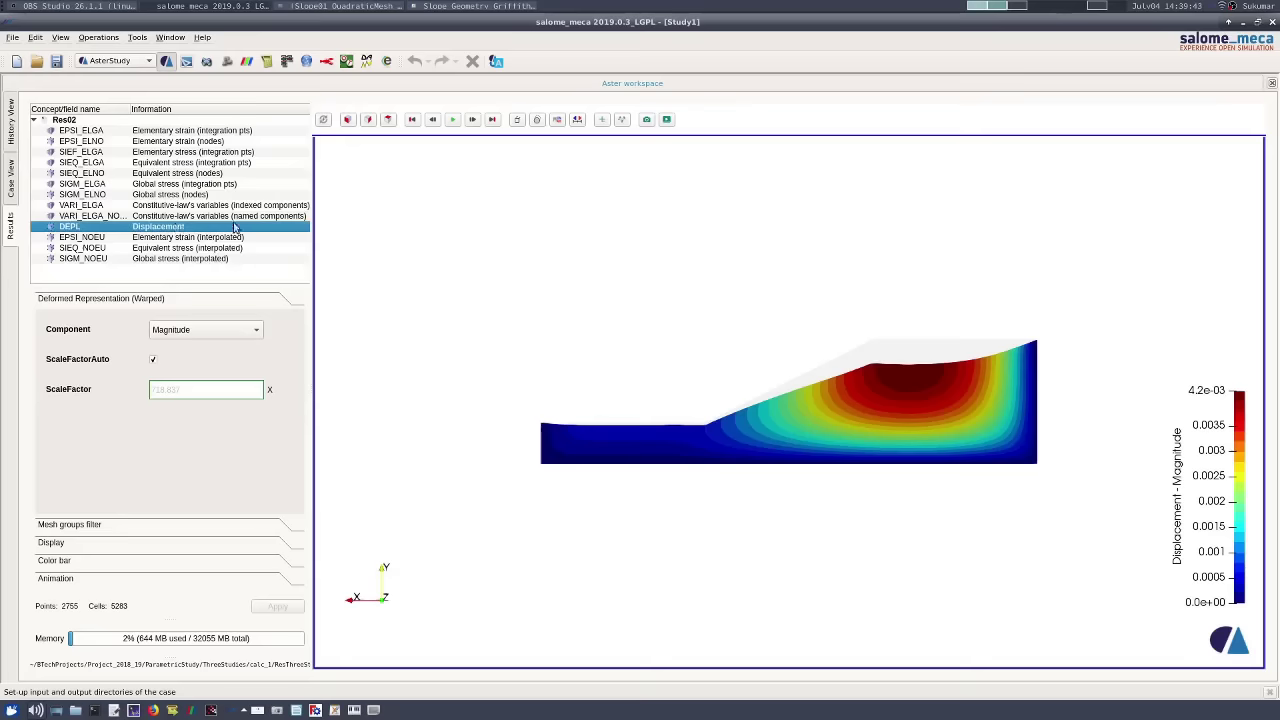
pyautogui.click(80, 132)
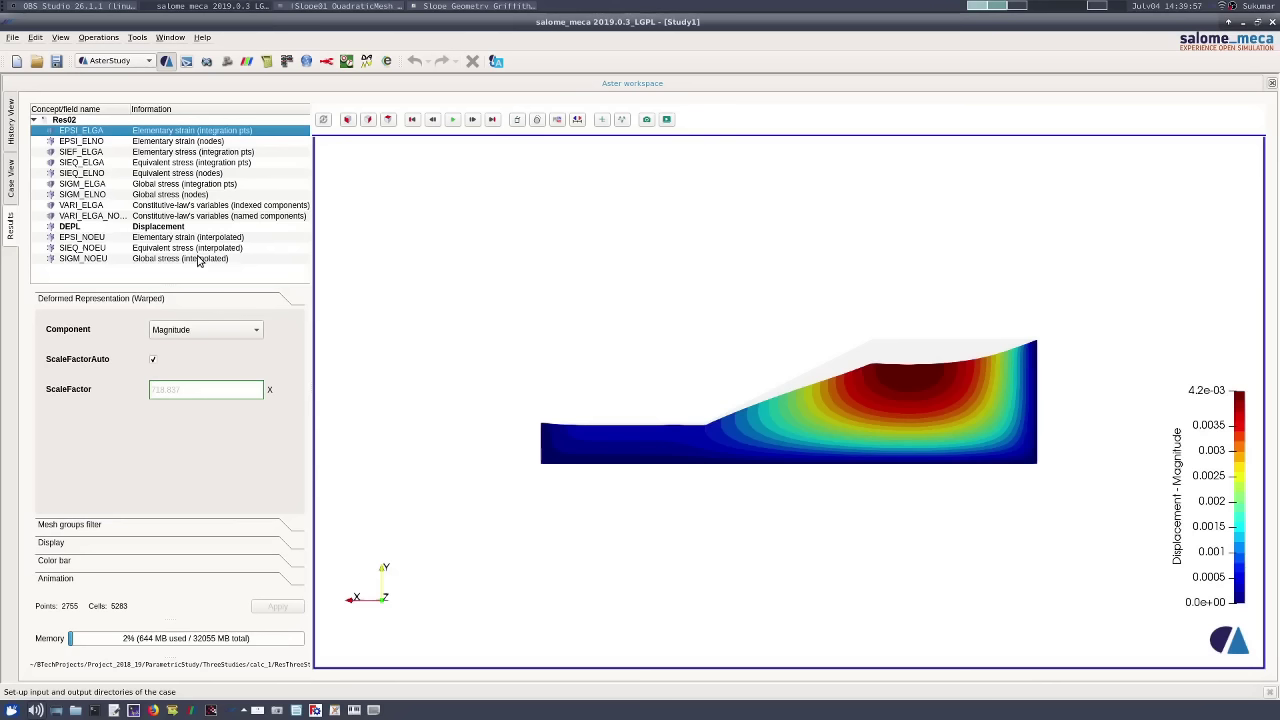
pyautogui.click(176, 336)
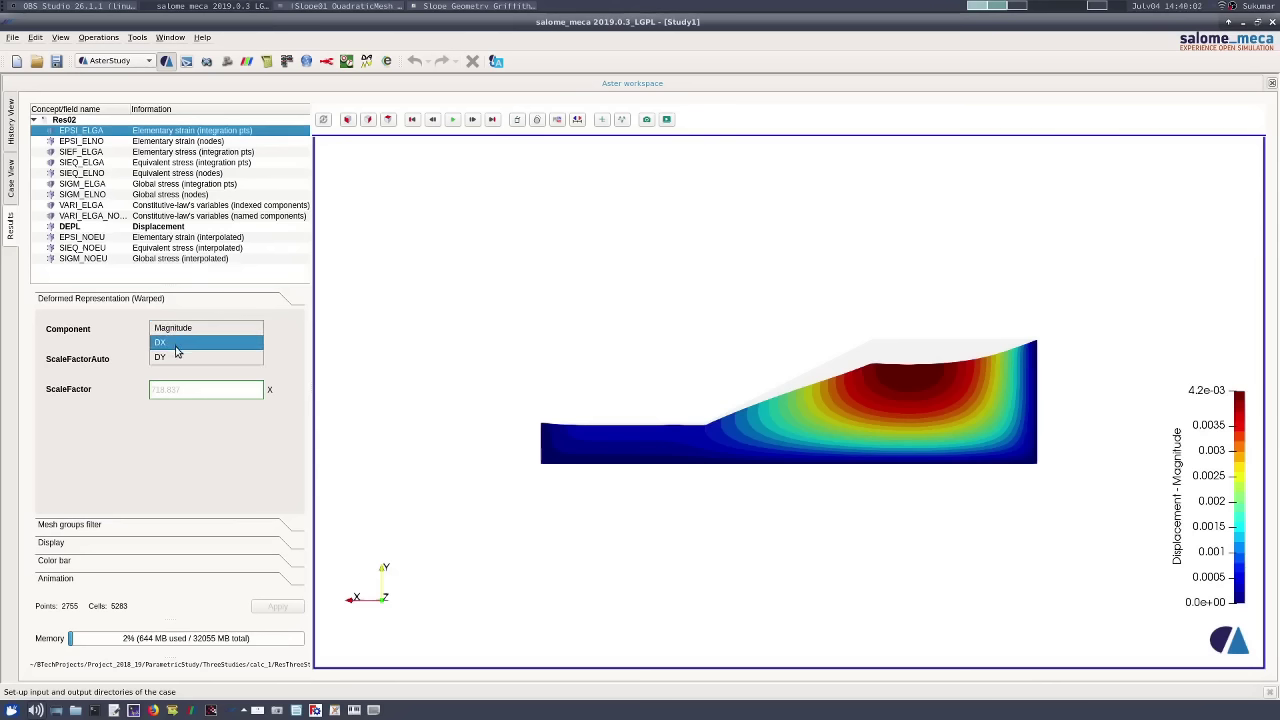
pyautogui.click(172, 226)
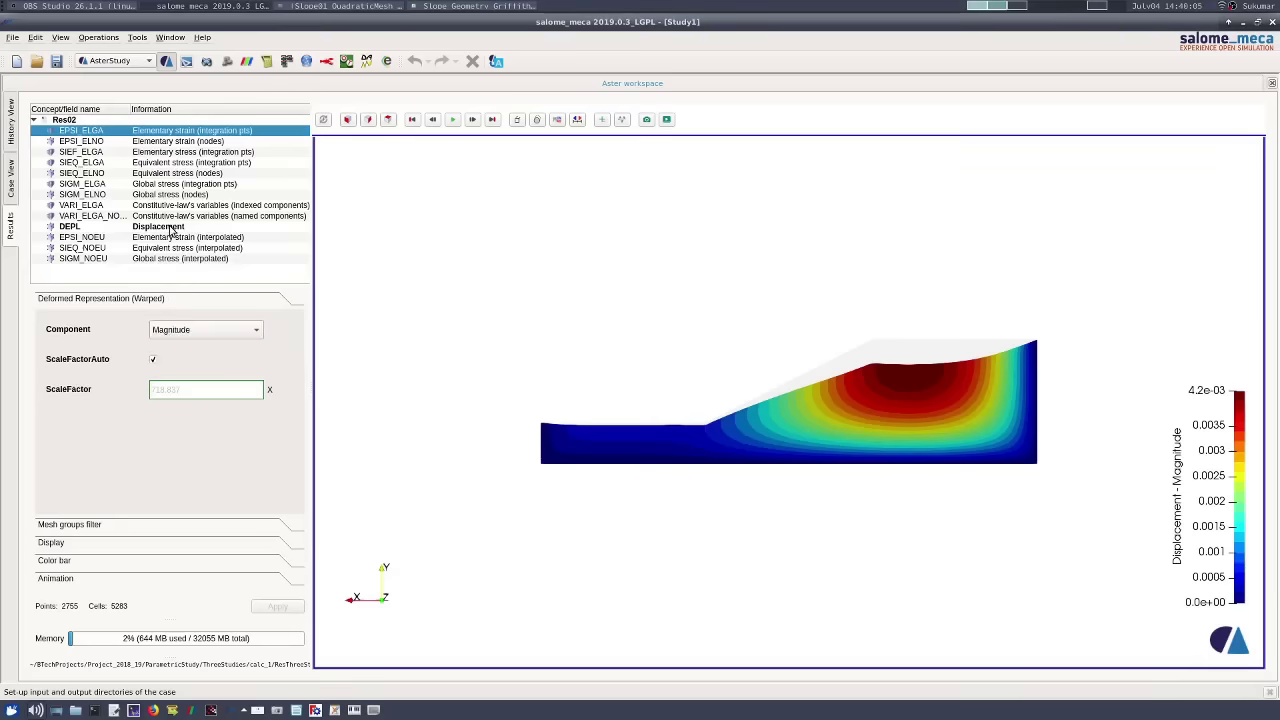
# Warp the DEPL displacement plot with a fixed 50X amplification instead of automatic scaling
pyautogui.rightClick(172, 228)
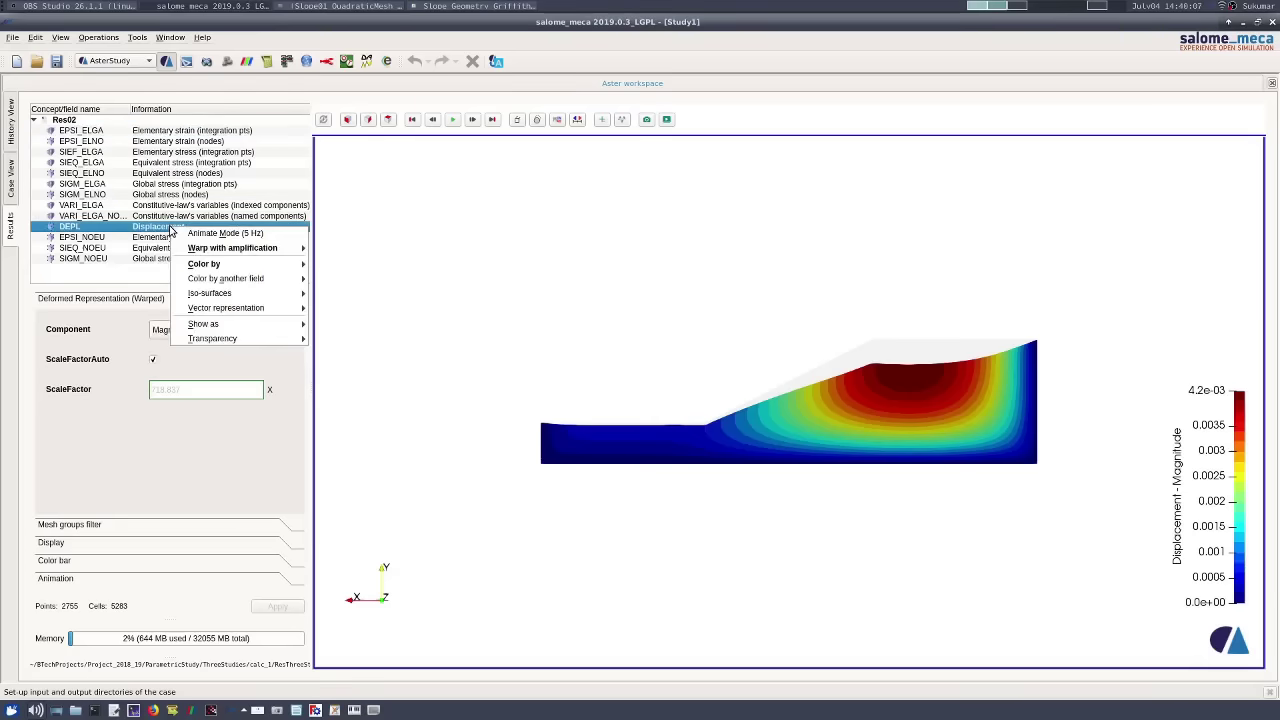
pyautogui.moveTo(240, 247)
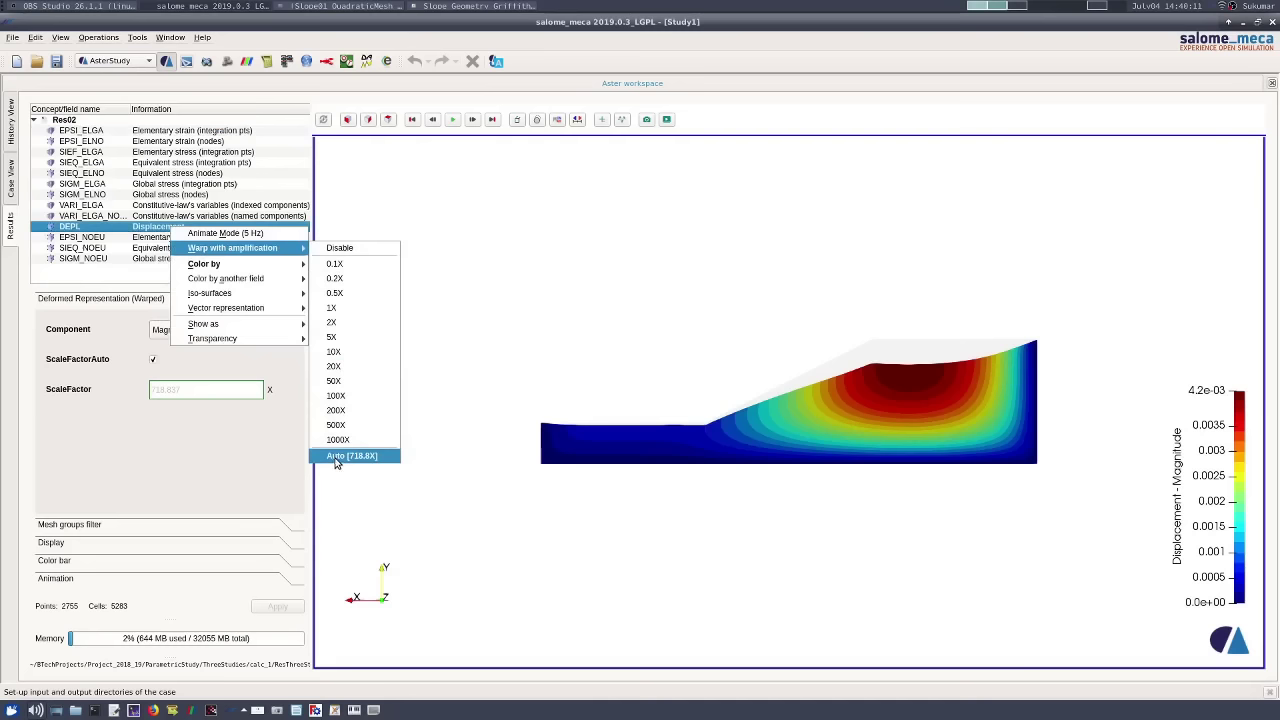
pyautogui.click(334, 382)
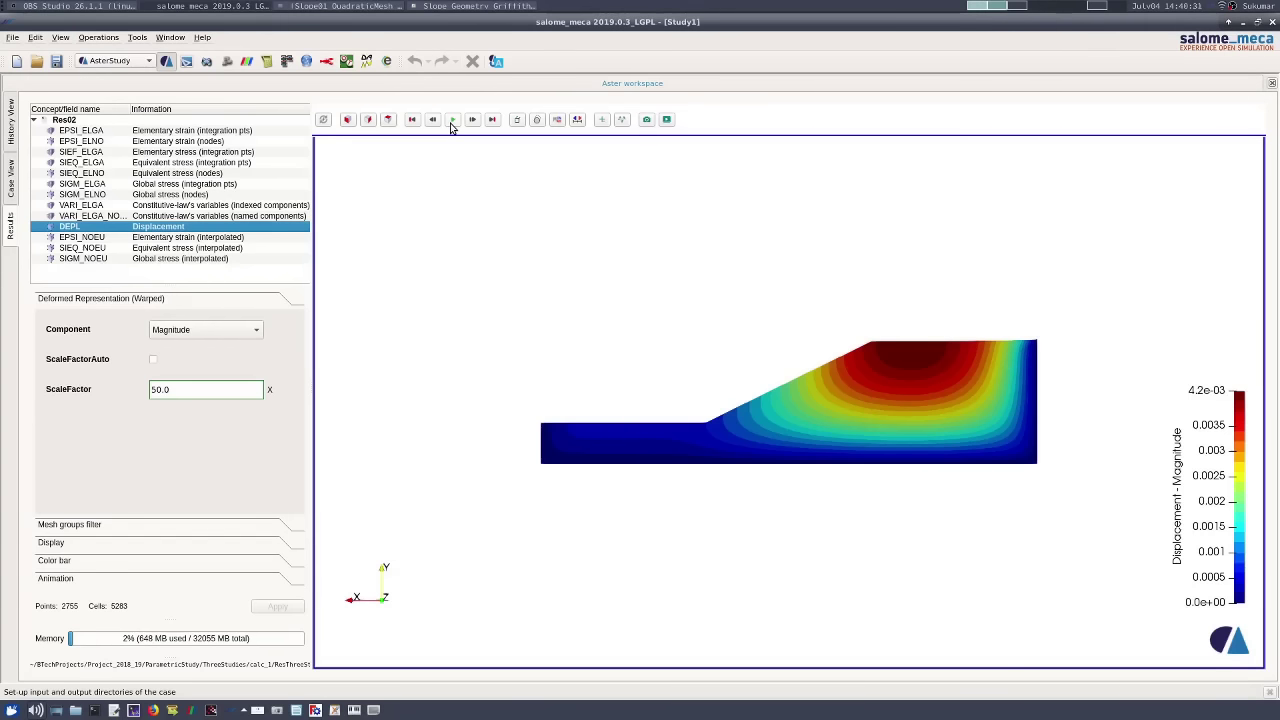
# Play the 50X-warped displacement magnitude animation through to 20 s
pyautogui.click(451, 121)
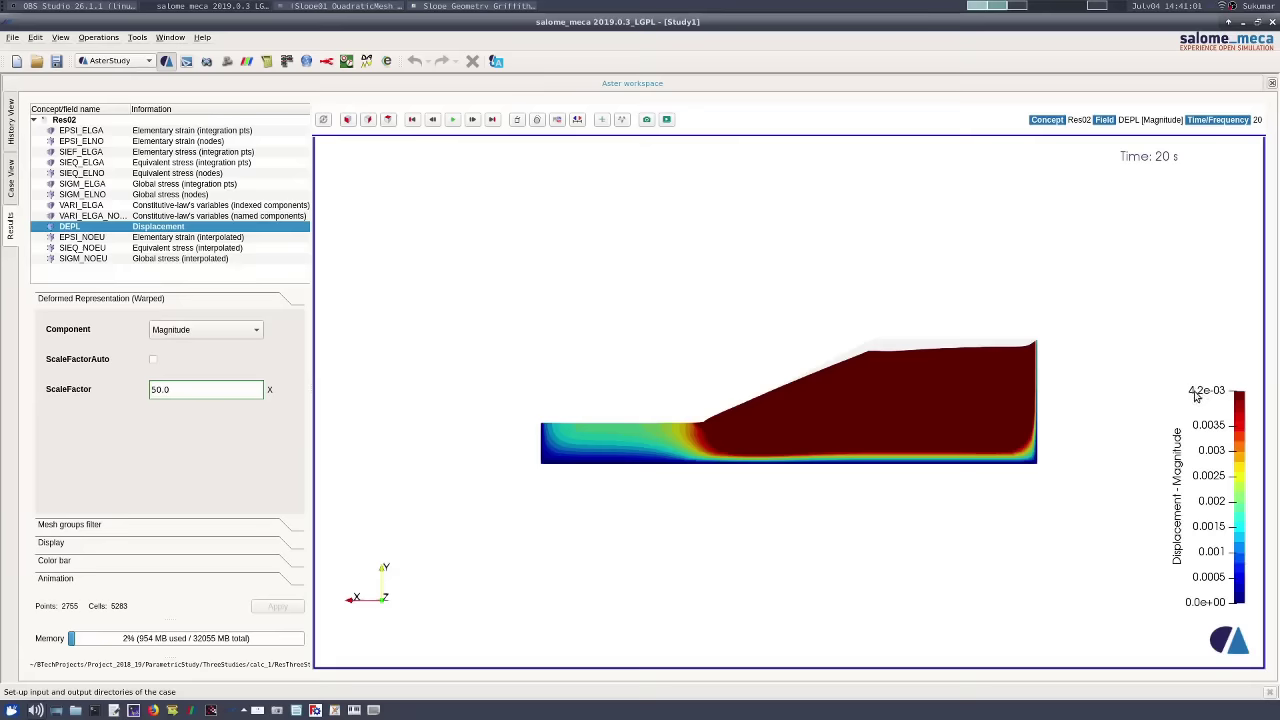
# Colour the warped plot by the DX displacement component and animate it to 20 s
pyautogui.click(252, 333)
pyautogui.click(251, 342)
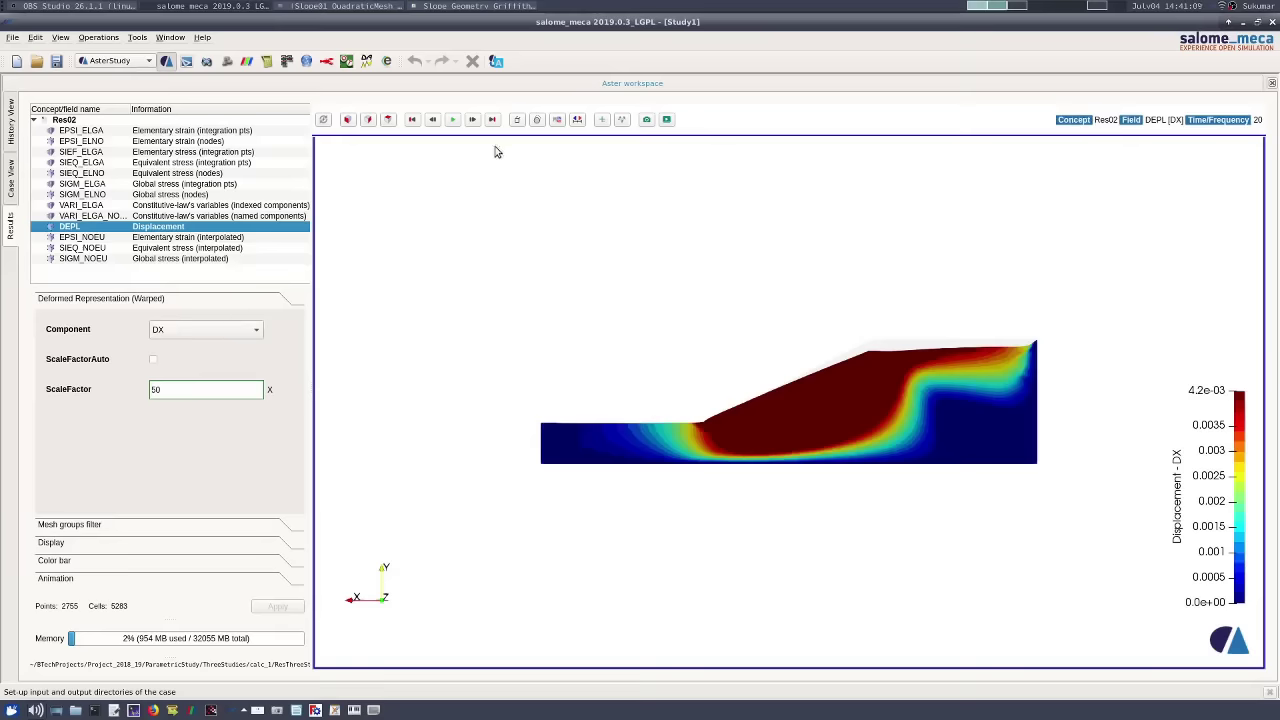
pyautogui.click(452, 119)
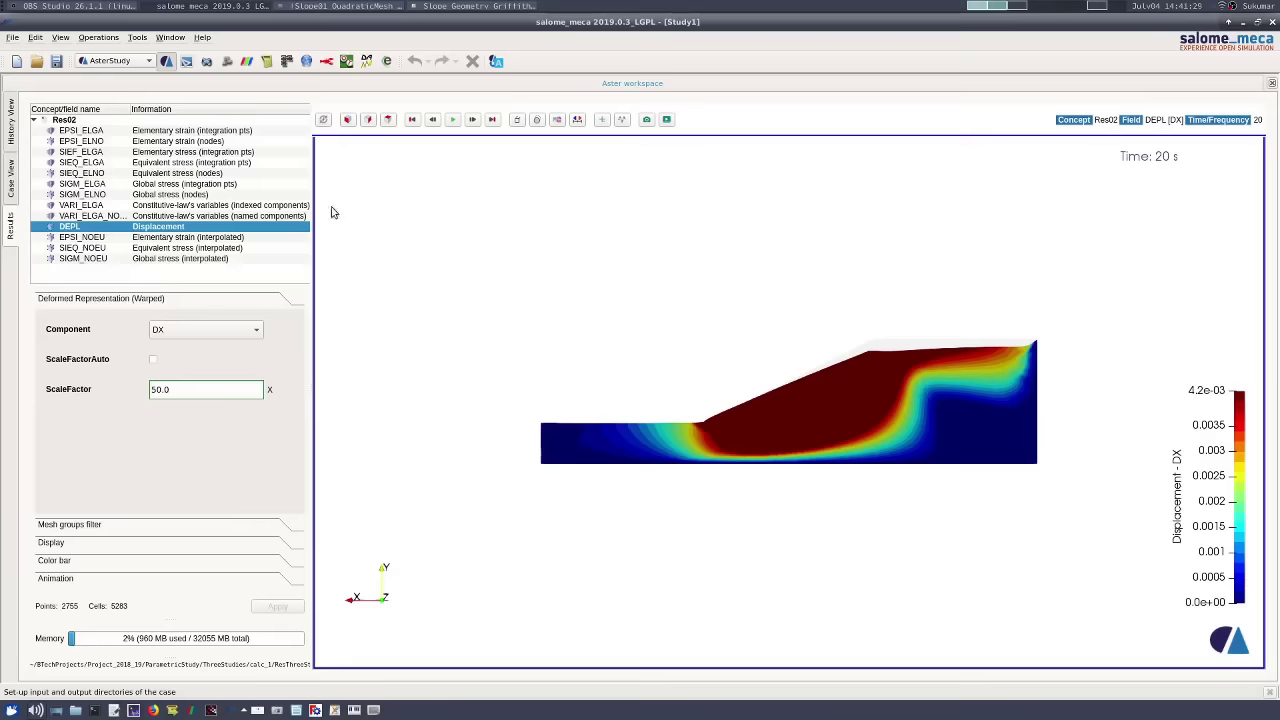
# Display the SIGM_NOEU stress field and animate its SIXX contours to 20 s
pyautogui.doubleClick(177, 261)
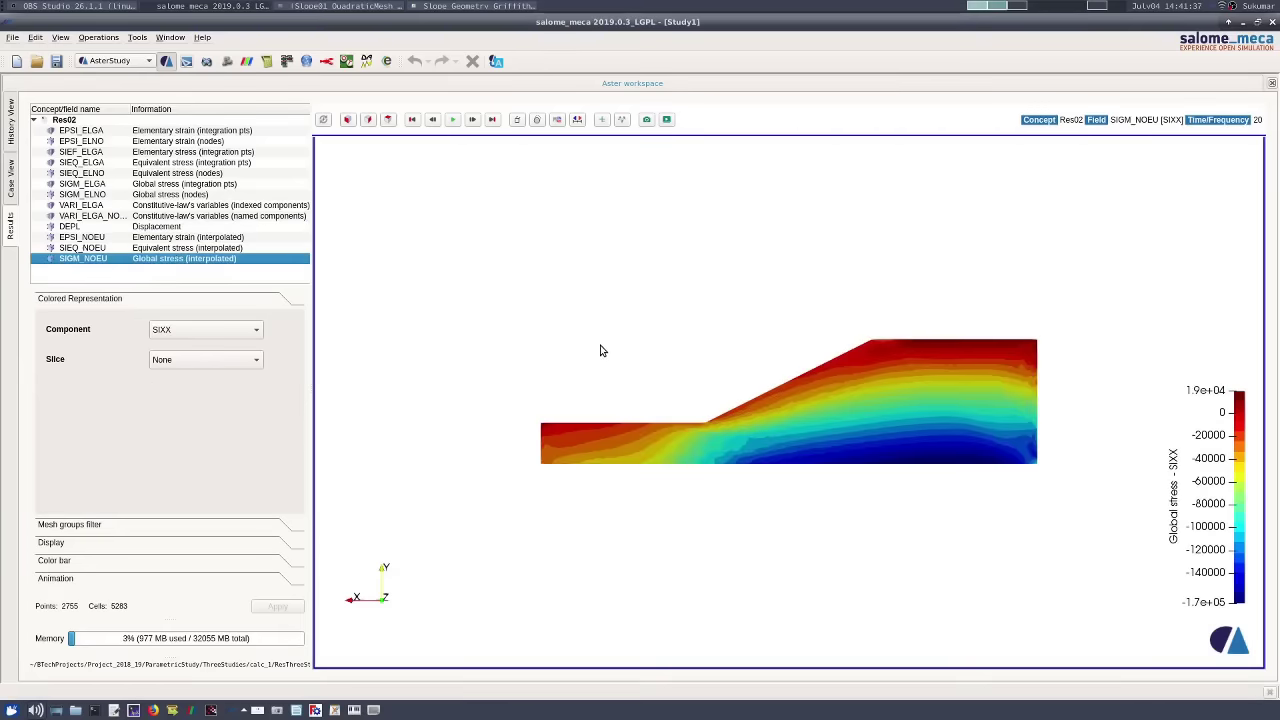
pyautogui.click(453, 121)
pyautogui.click(244, 336)
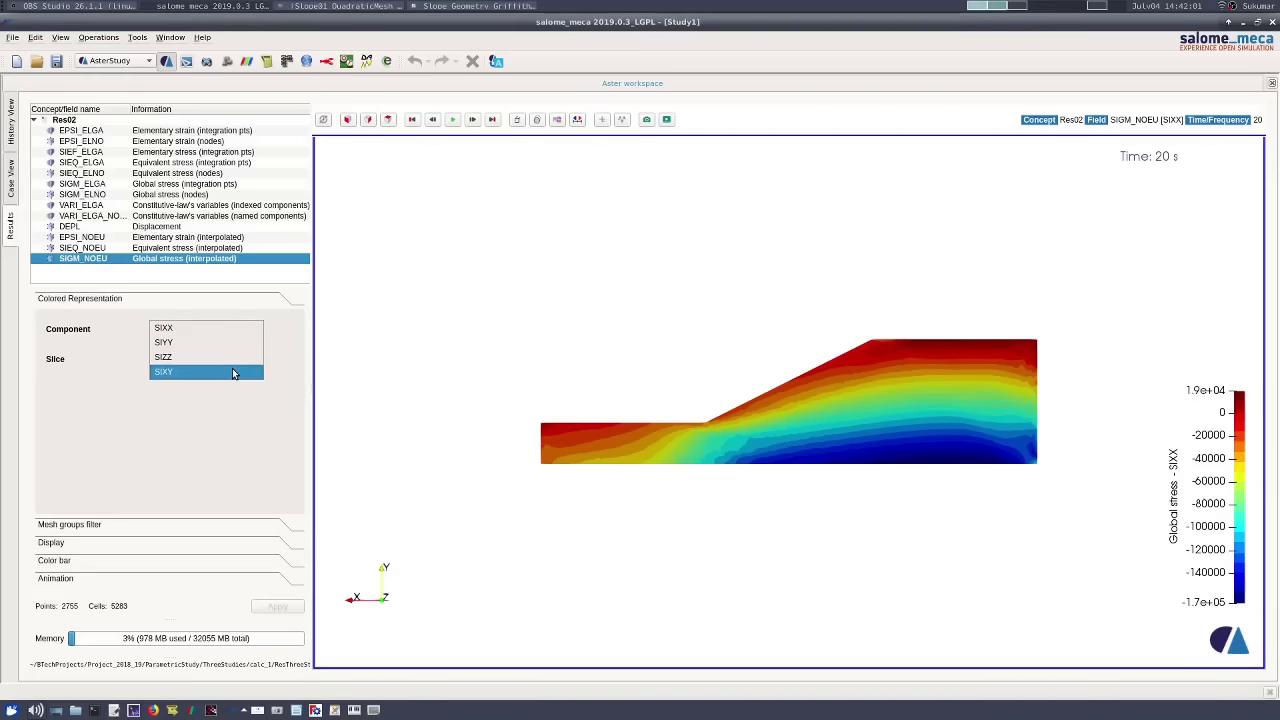
# Switch the stress contours to the SIXY shear component and animate to 20 s
pyautogui.click(232, 372)
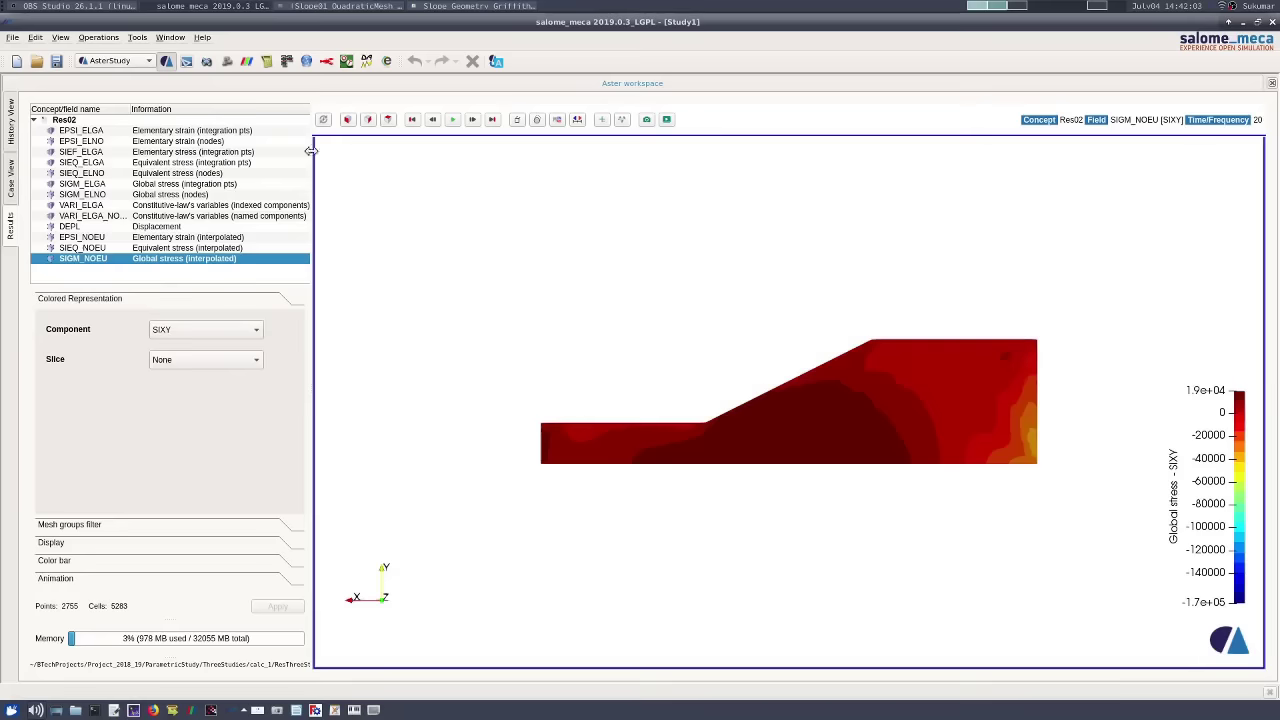
pyautogui.click(450, 121)
# Show the EPSI_ELNO strain field's EPXY shear component and animate it to 20 s
pyautogui.click(149, 143)
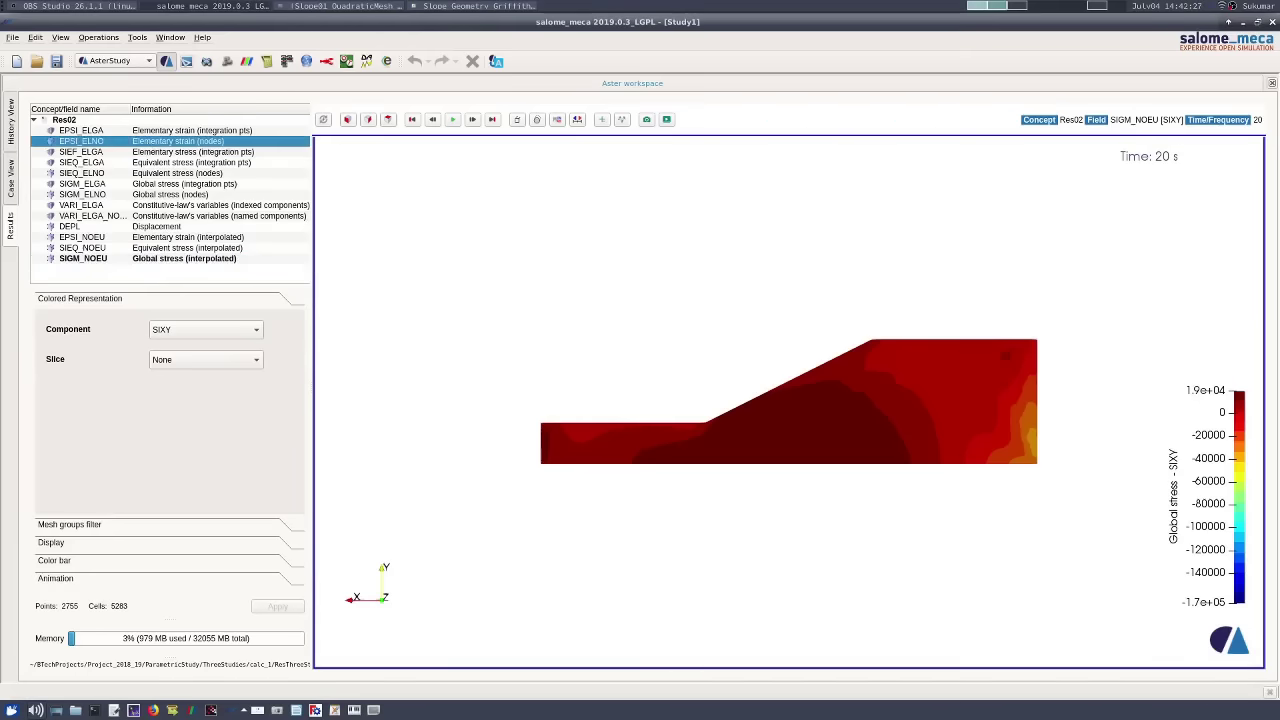
pyautogui.click(180, 335)
pyautogui.press('Escape')
pyautogui.click(185, 373)
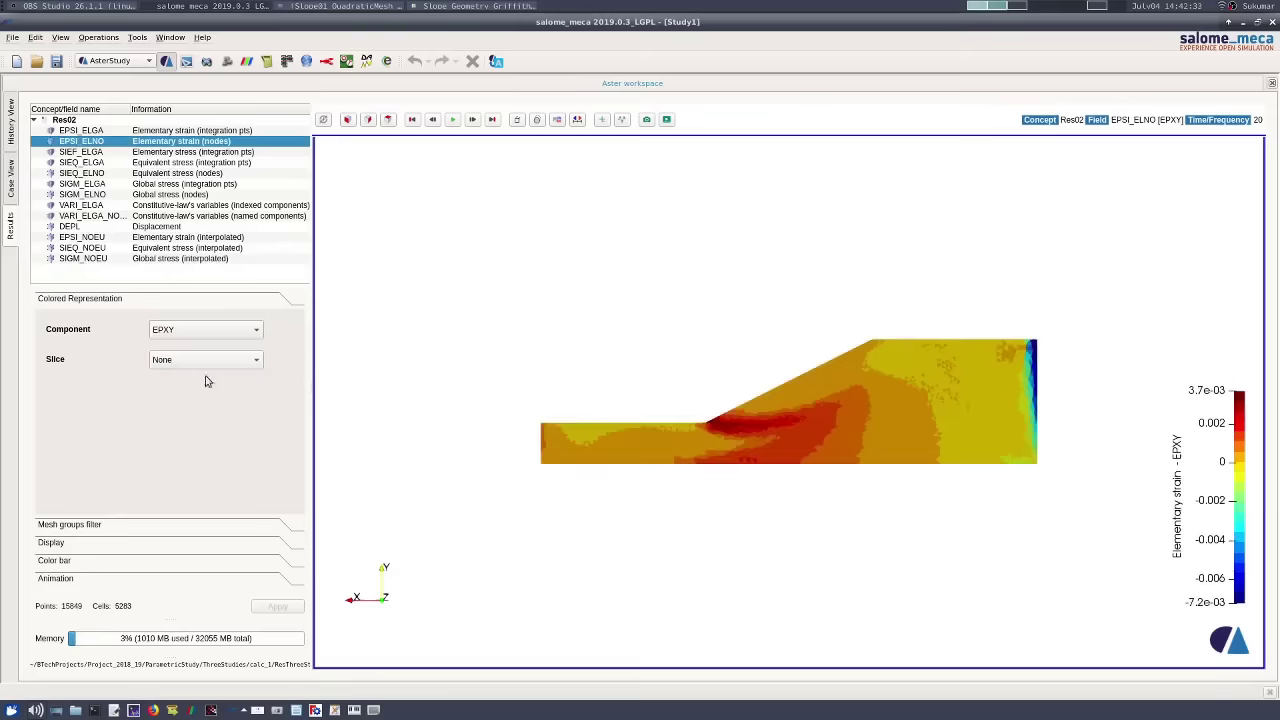
pyautogui.click(454, 121)
pyautogui.moveTo(791, 404); pyautogui.dragTo(768, 414)
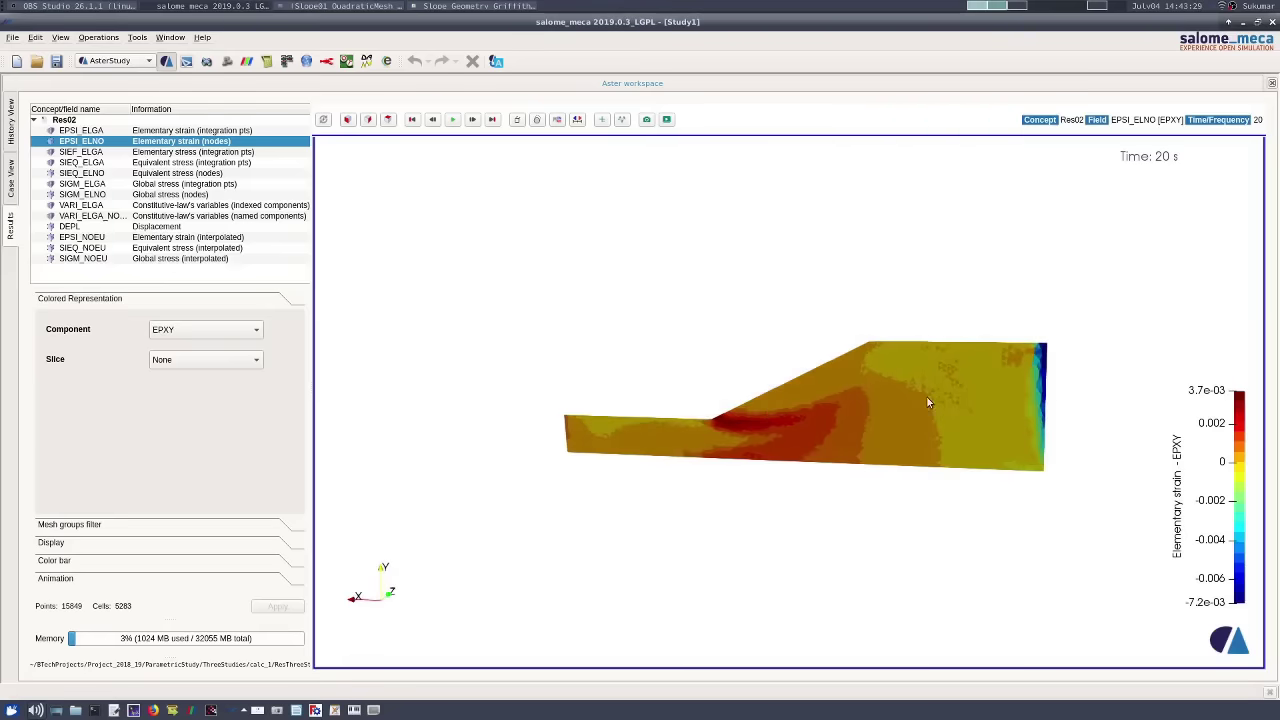
pyautogui.moveTo(927, 397); pyautogui.dragTo(905, 371)
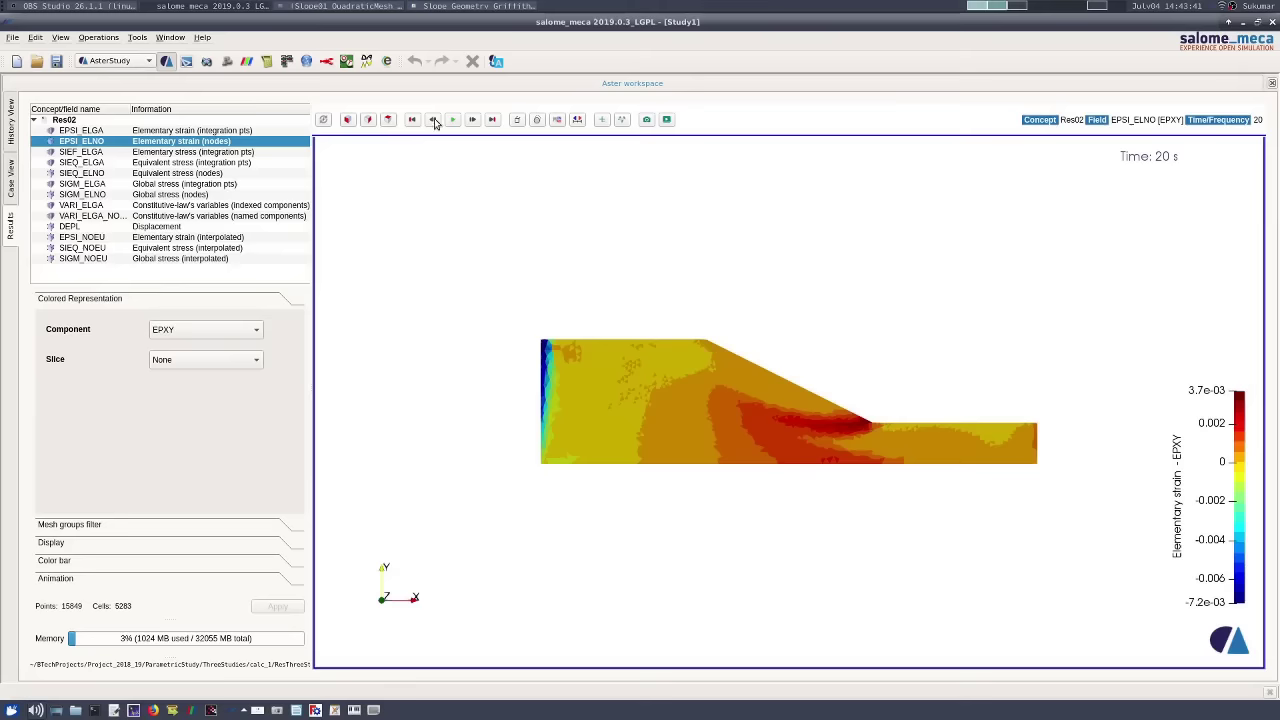
pyautogui.click(389, 120)
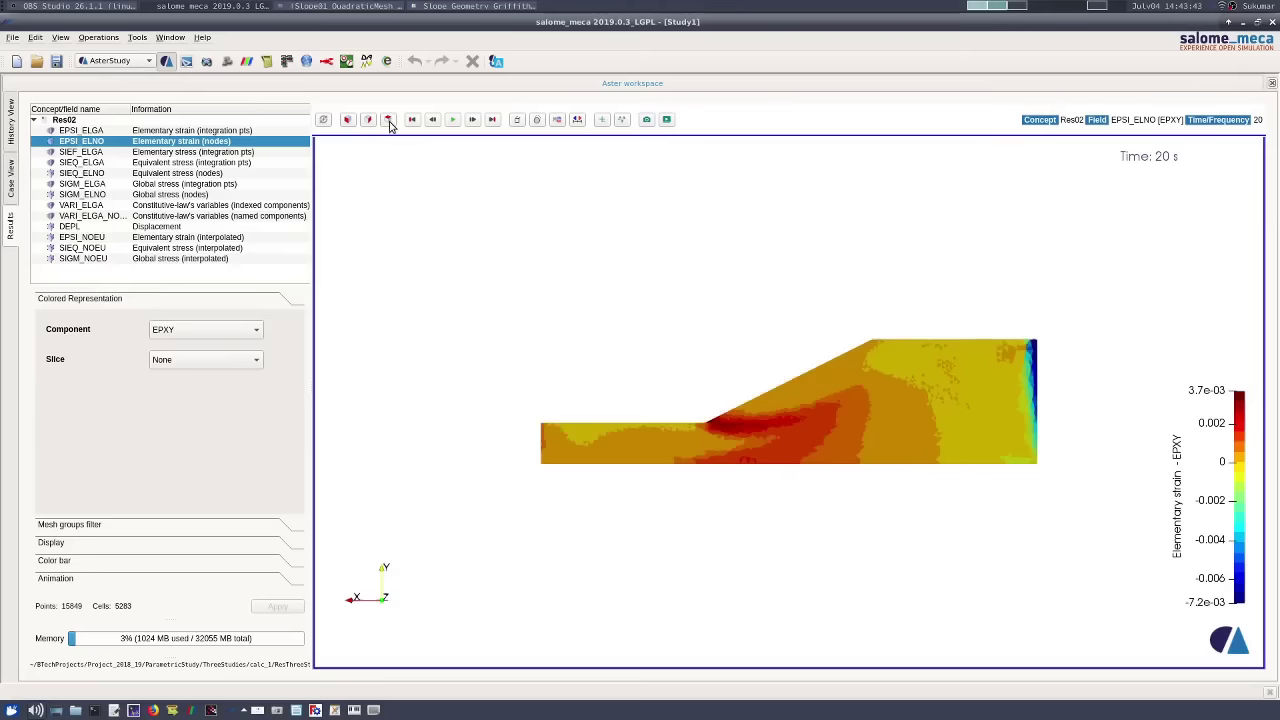